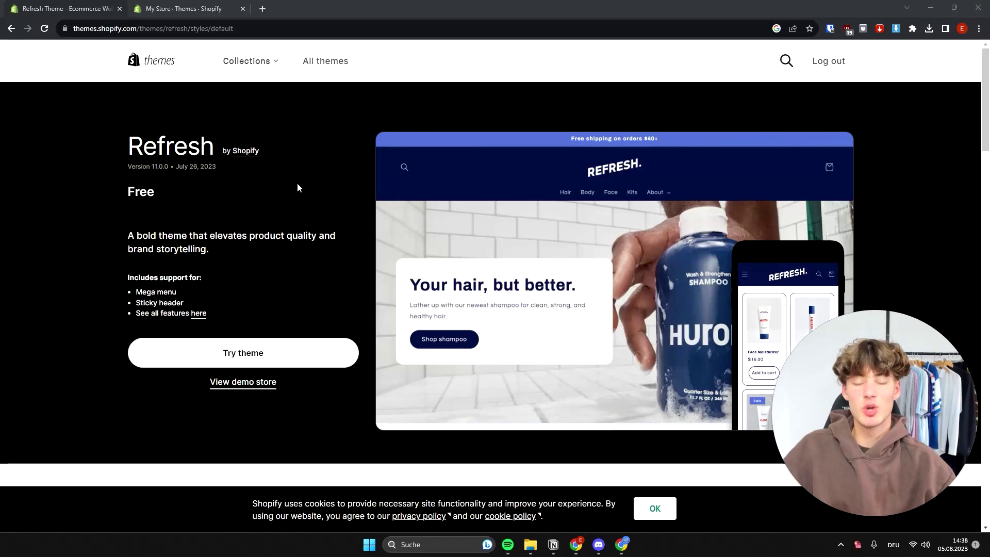
Look over the Refresh theme's design highlights and feature list on its Theme Store page.
middle_click(298, 149)
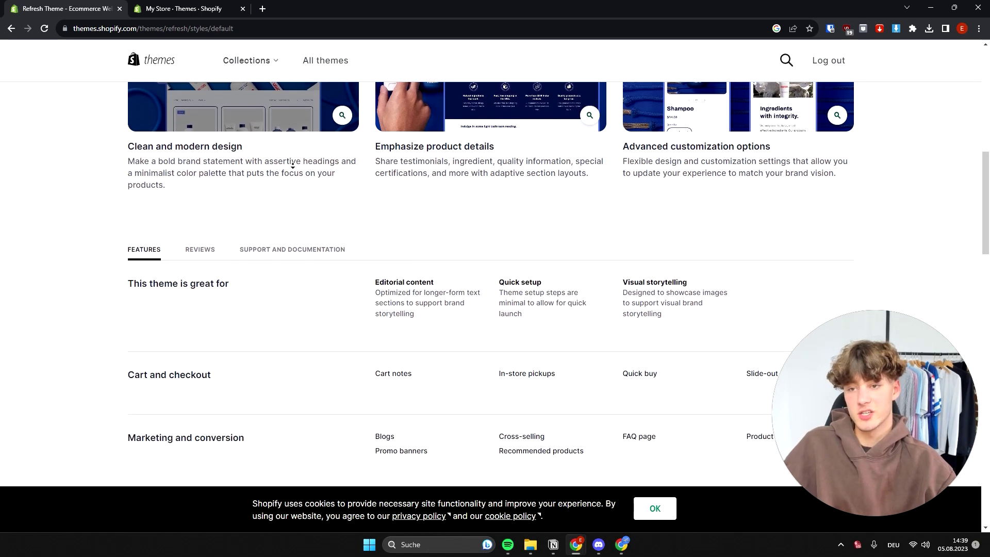
middle_click(285, 169)
scroll(518, 361, "down", 10)
scroll(515, 395, "up", 1)
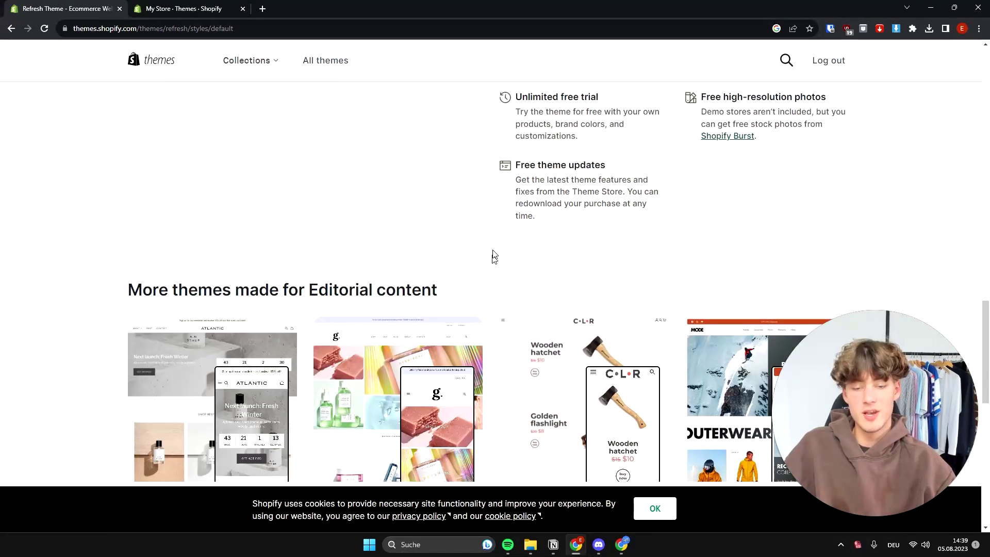
middle_click(492, 259)
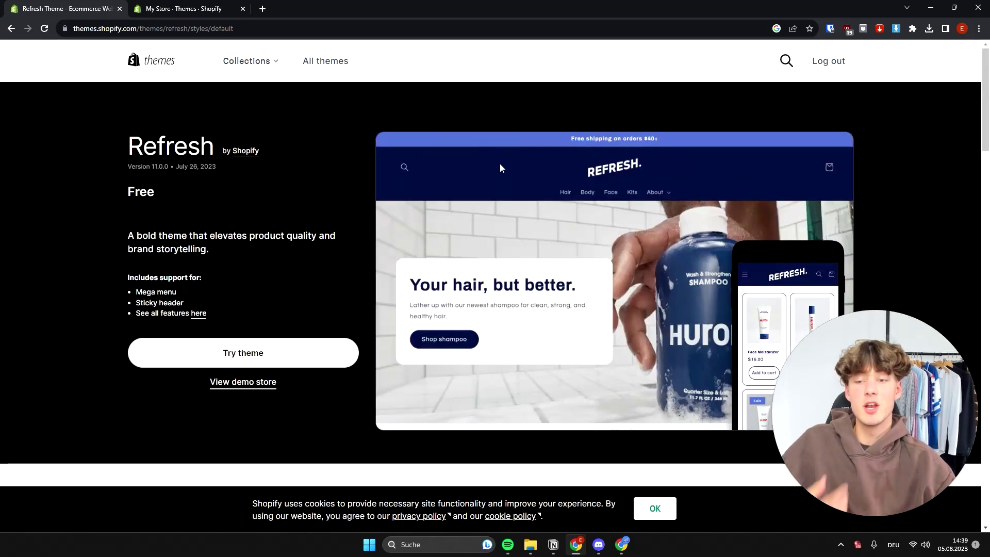
Go to the store admin's Themes page and visit the Theme Store to add a new theme.
left_click(186, 7)
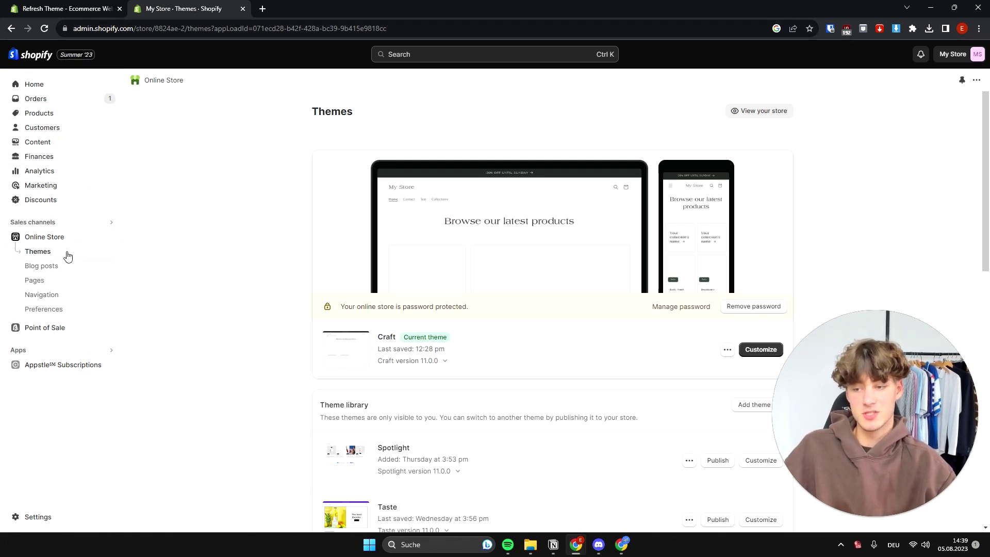
scroll(641, 360, "down", 4)
left_click(774, 197)
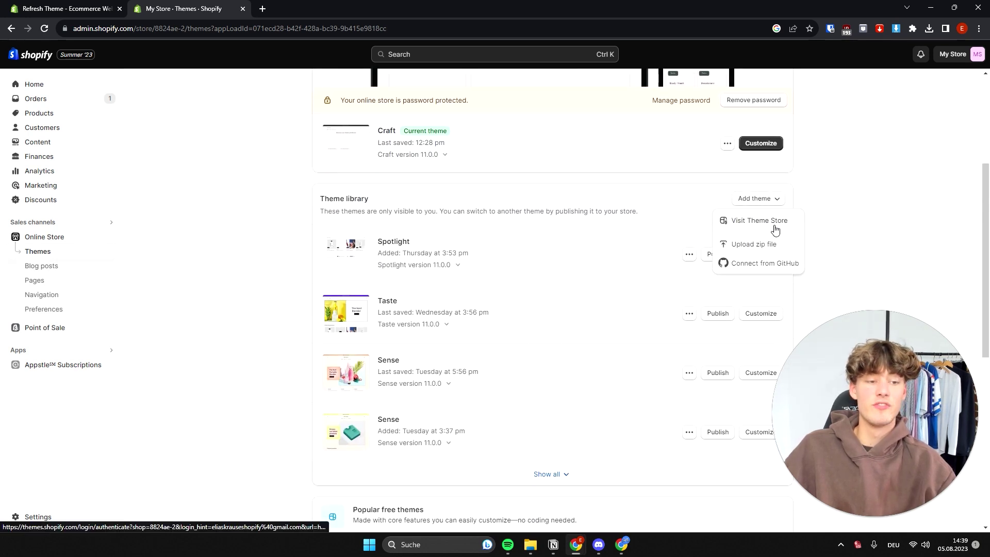
left_click(799, 222)
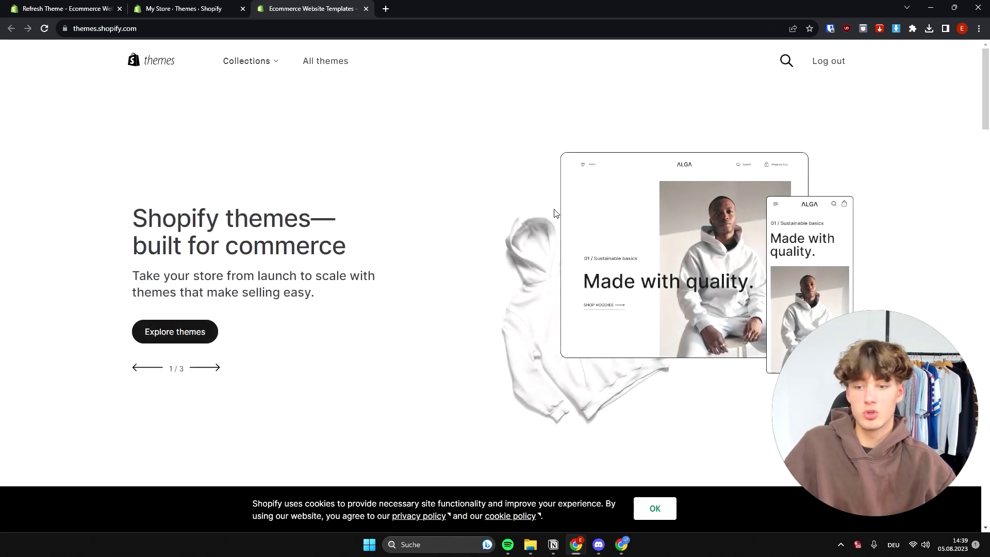
Explore all themes in the Theme Store and filter them by the Free price option.
left_click(174, 332)
left_click(64, 223)
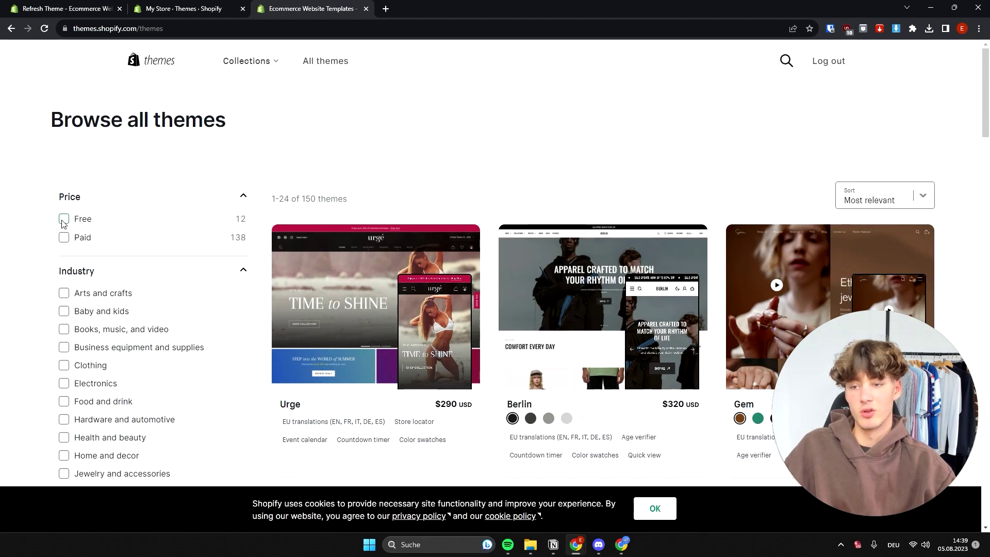
scroll(258, 302, "down", 2)
scroll(262, 325, "down", 3)
scroll(265, 347, "up", 4)
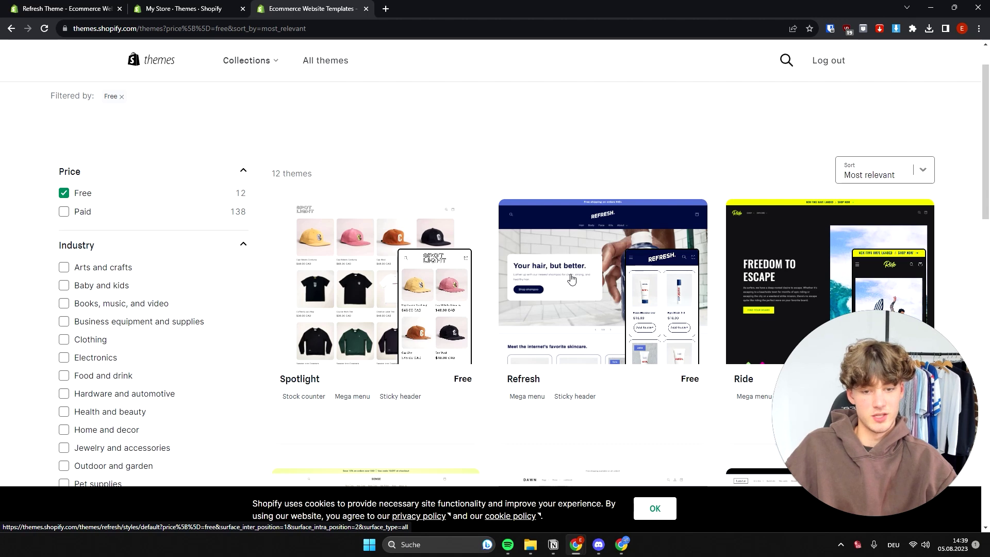
Open the free Refresh theme and add it to the store's theme library with Try theme.
left_click(620, 289)
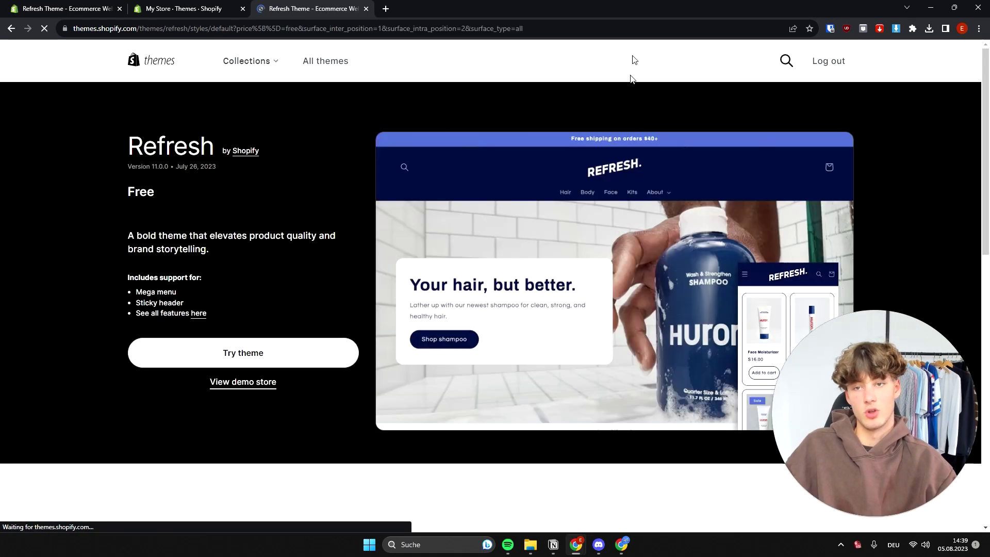
scroll(144, 259, "down", 2)
left_click(263, 258)
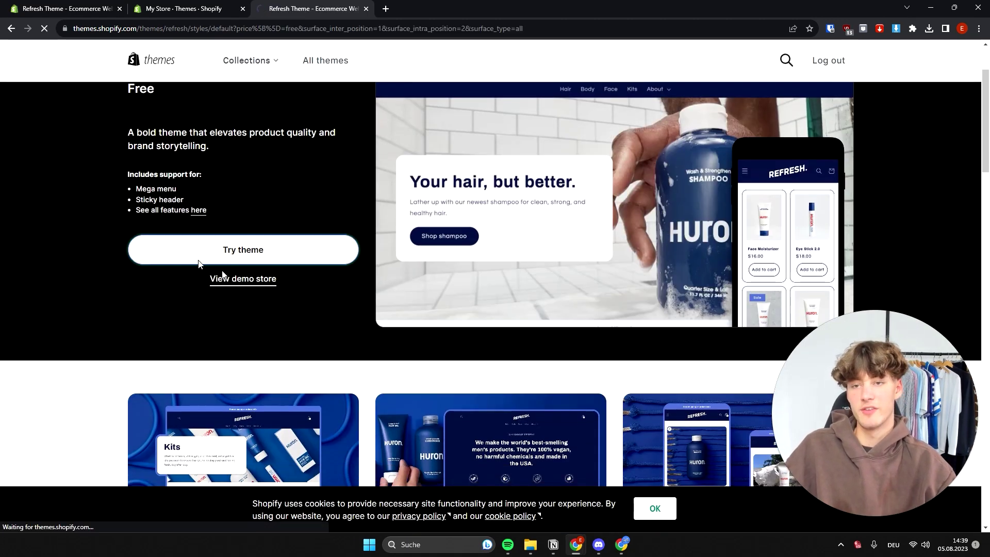
middle_click(61, 4)
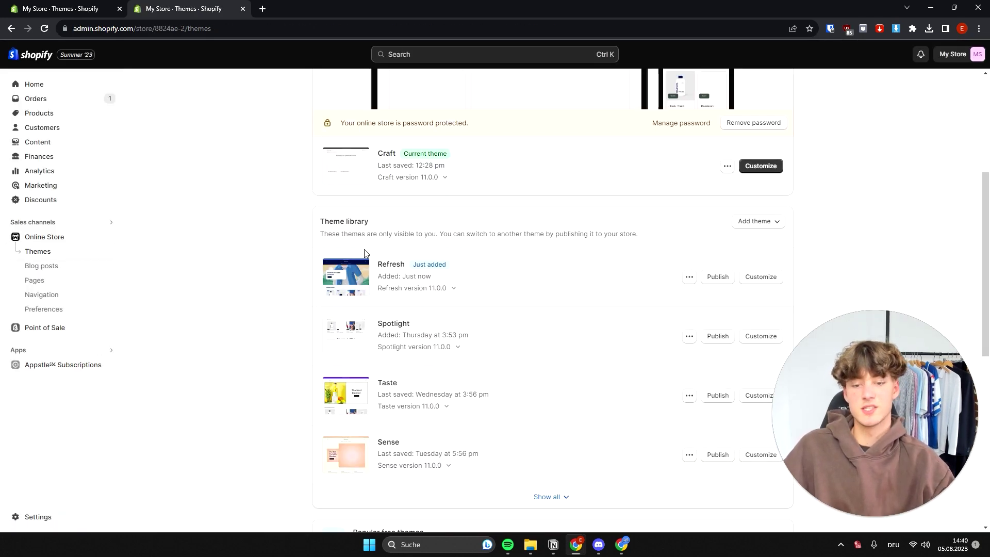
Publish the Refresh theme as the store's current theme and open it for customization.
left_click(717, 277)
left_click(626, 375)
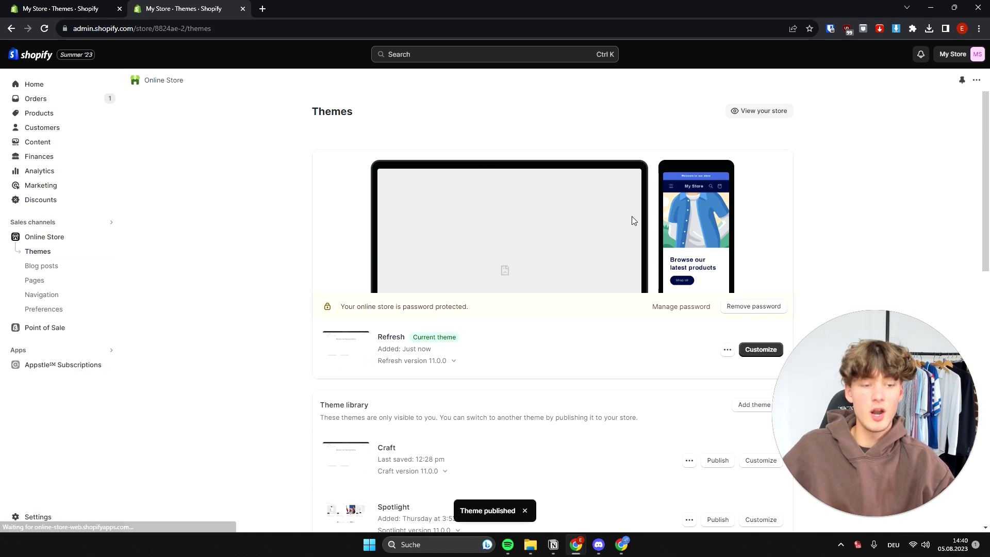
scroll(633, 220, "down", 3)
left_click(761, 196)
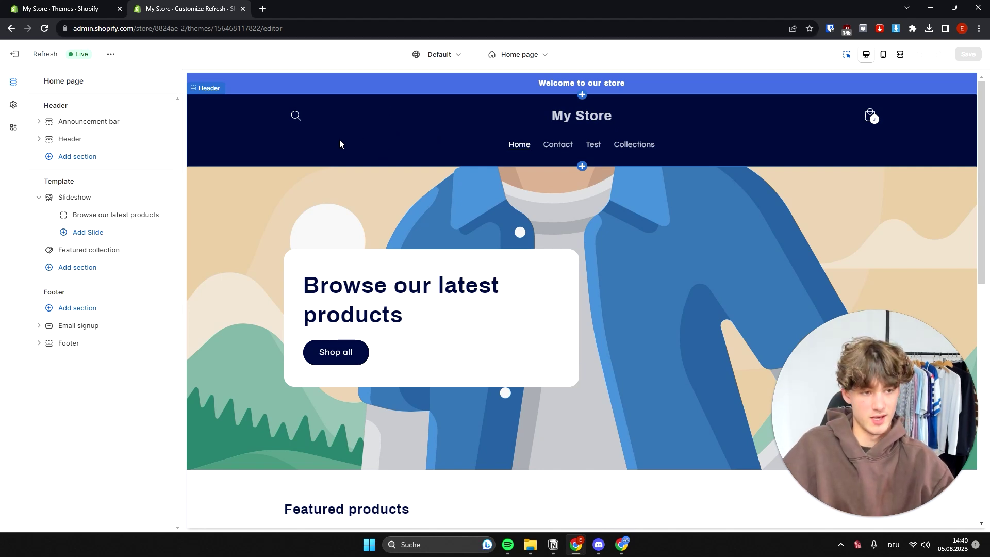
Preview the home page in mobile view, switch back to desktop view and look through the page.
left_click(884, 57)
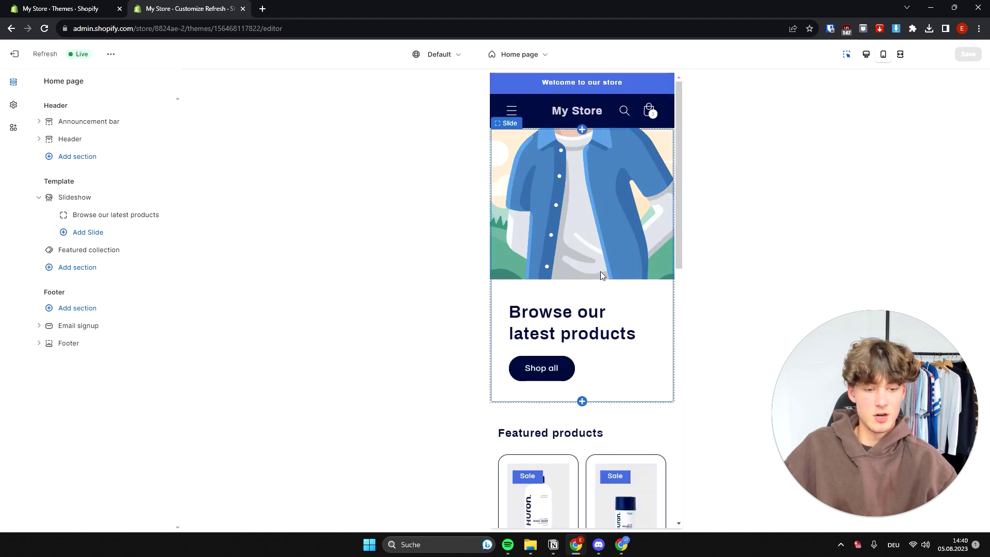
left_click(867, 55)
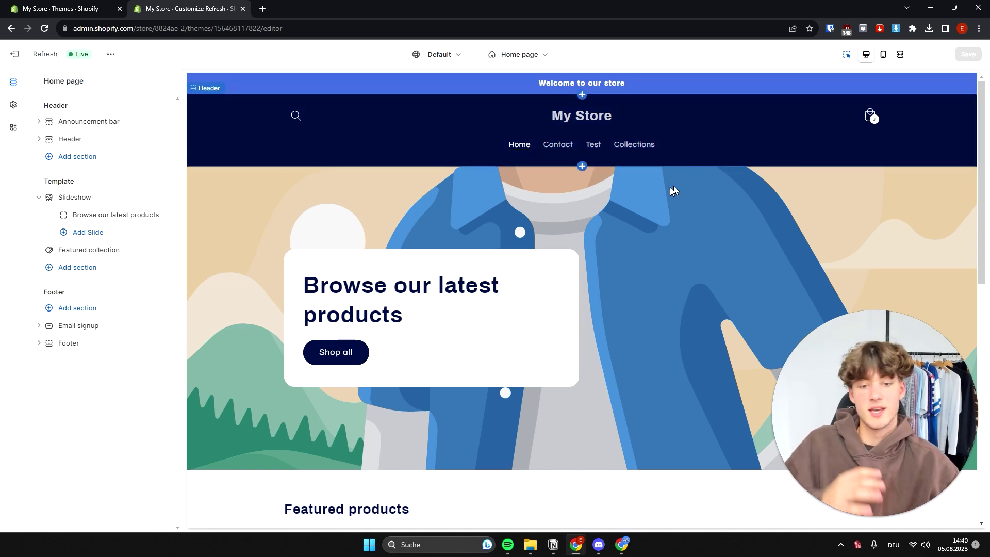
scroll(674, 191, "down", 5)
scroll(658, 115, "up", 5)
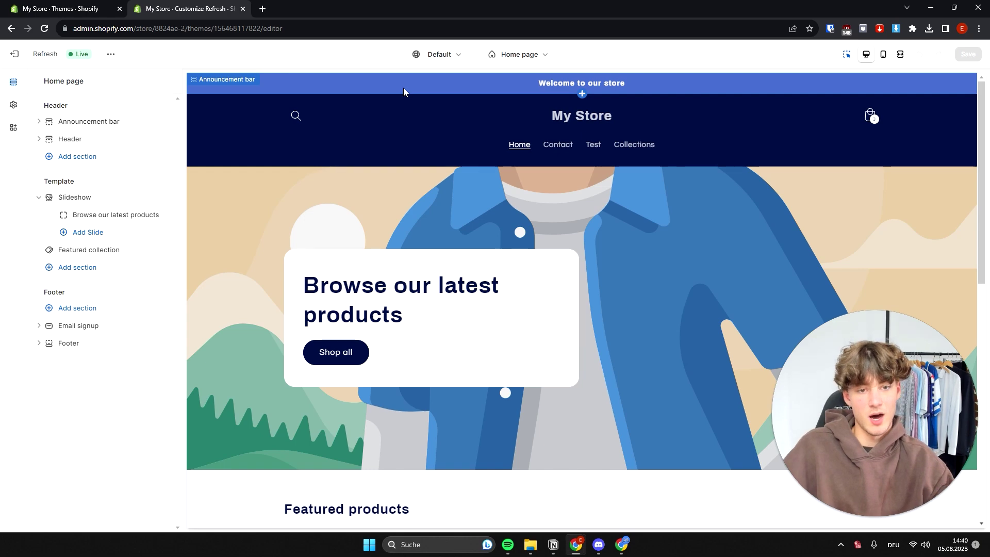
Try color Scheme 5 on the announcement bar, set it back to Scheme 4 and return to the section list.
left_click(345, 81)
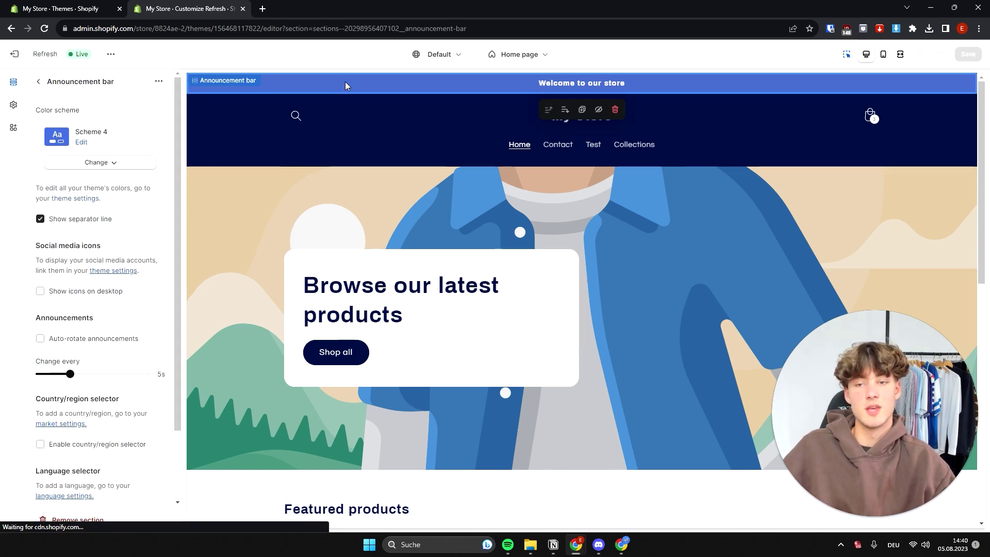
left_click(37, 81)
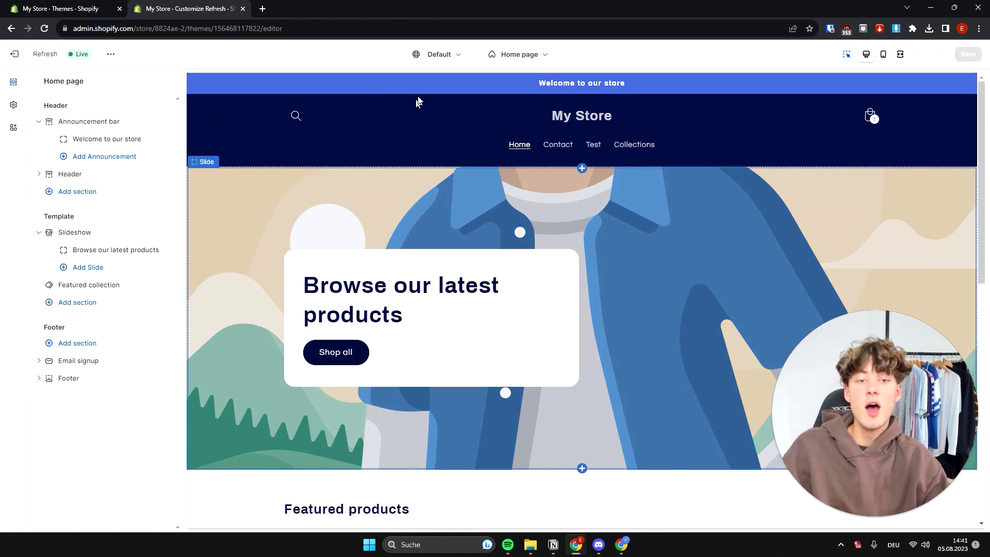
left_click(345, 91)
scroll(99, 268, "down", 2)
scroll(106, 280, "up", 2)
left_click(117, 167)
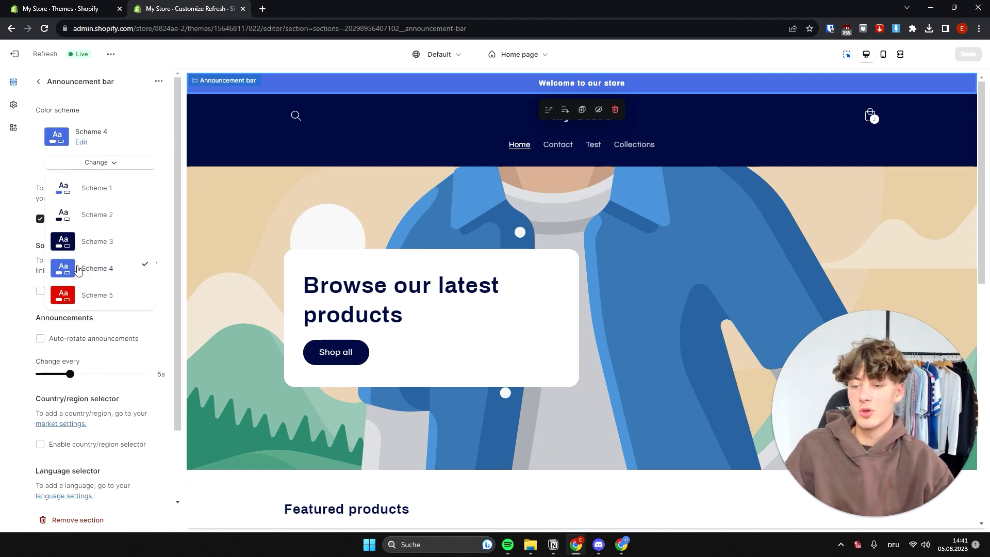
left_click(101, 304)
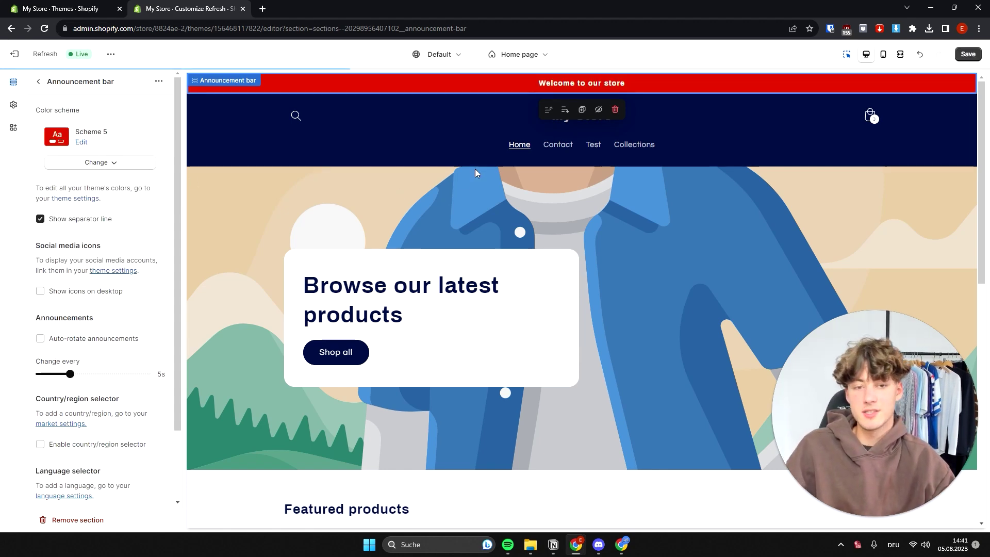
left_click(112, 168)
left_click(106, 269)
left_click_drag(149, 132, 74, 127)
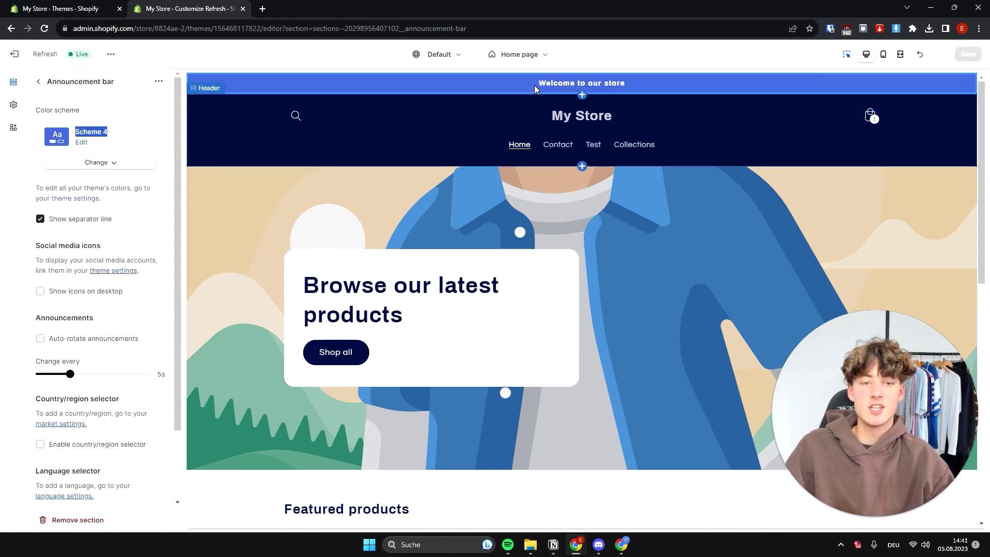
left_click(36, 84)
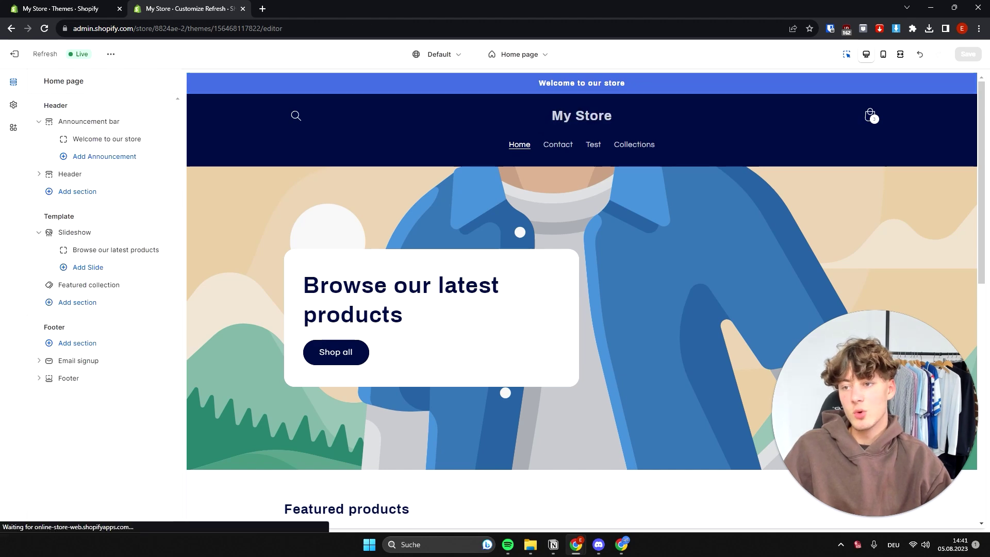
Replace the "Welcome to our store" announcement text with "%20 OFF UNTIL SUNDAY".
left_click(76, 143)
left_click_drag(110, 125, 48, 126)
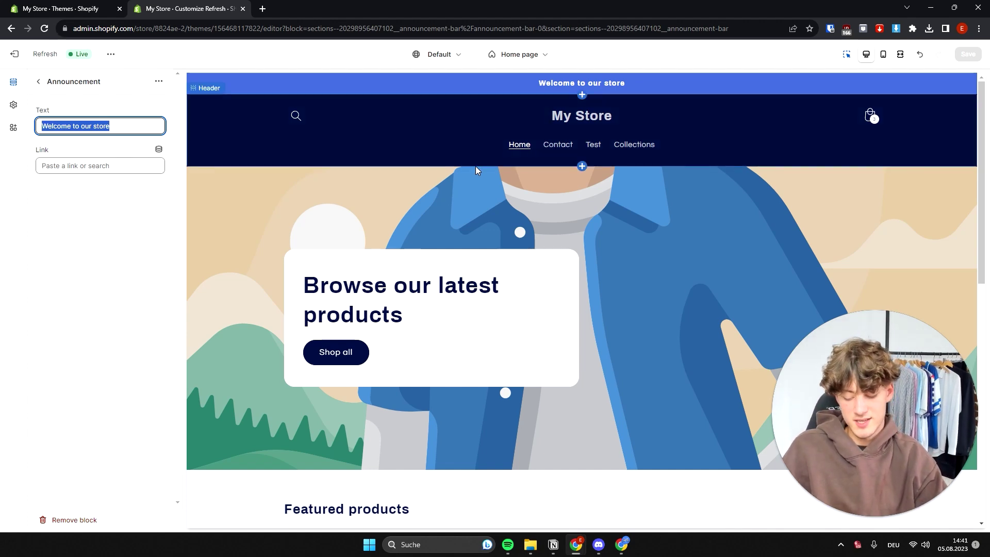
type("%20 OFF UTN")
key("BackSpace")
key("BackSpace")
type("NTI")
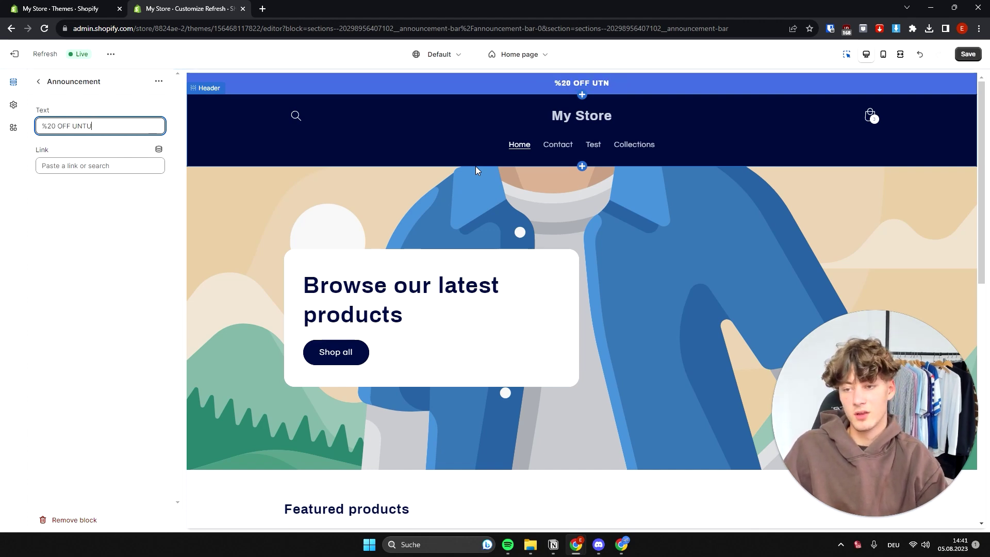
type("L SUNDAY")
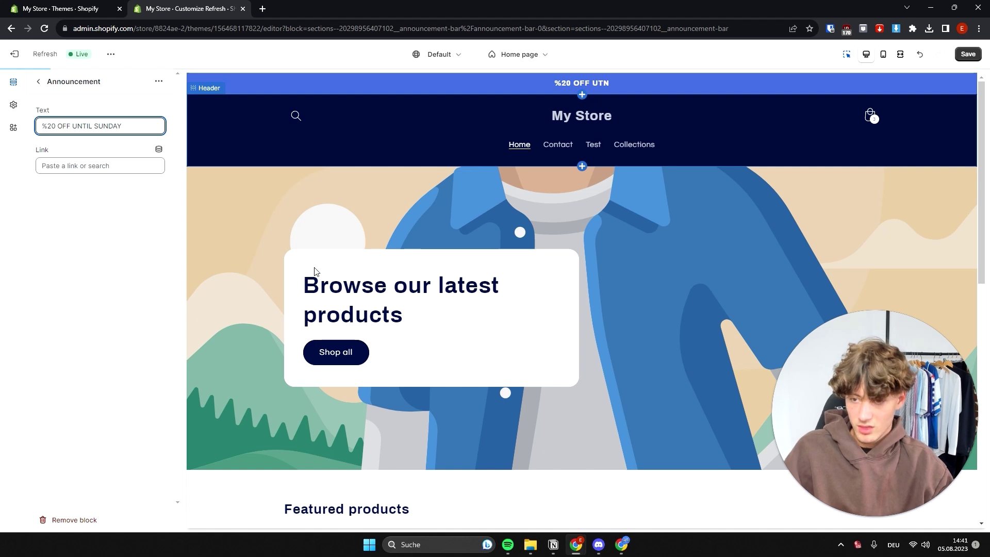
left_click(138, 247)
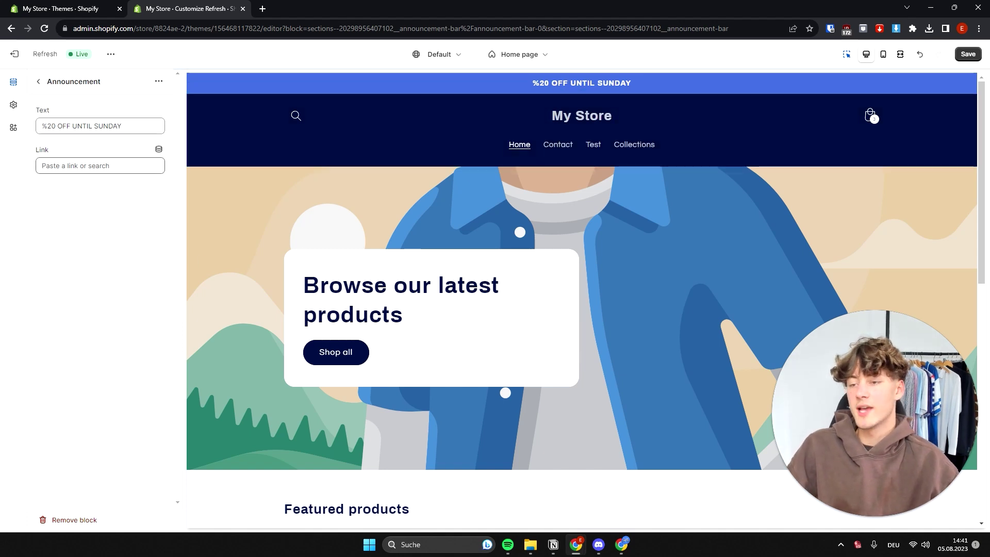
Link the announcement to All products.
left_click_drag(53, 155, 37, 155)
left_click(95, 151)
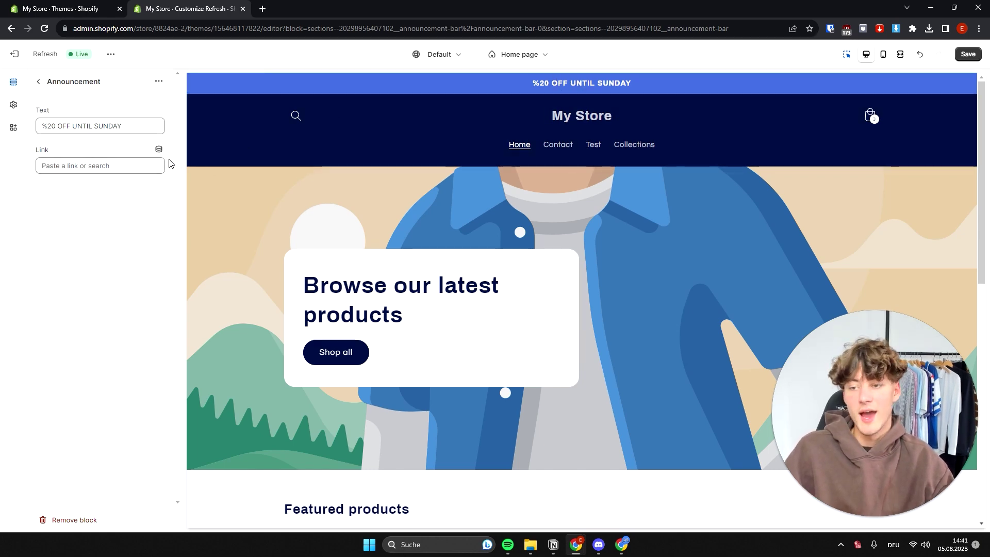
left_click(100, 165)
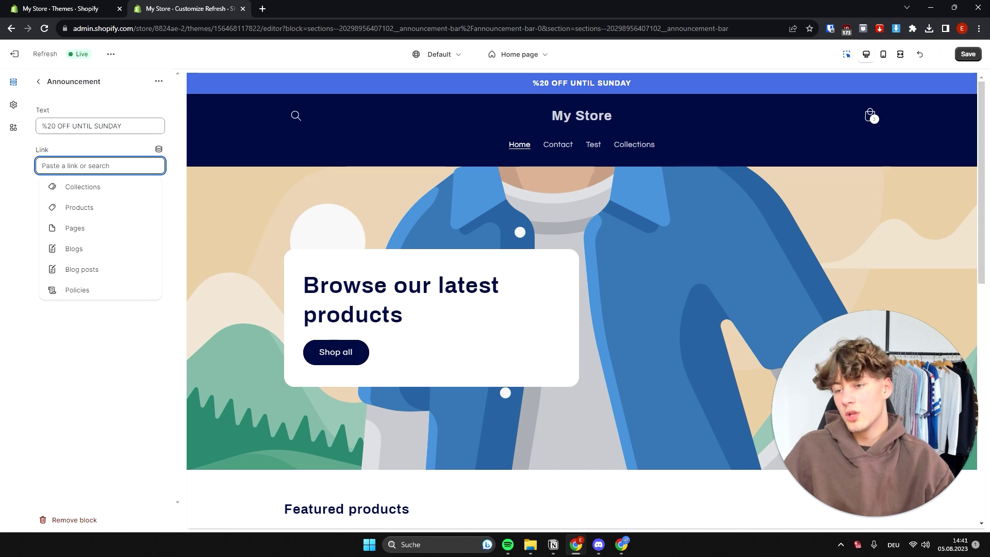
left_click(102, 142)
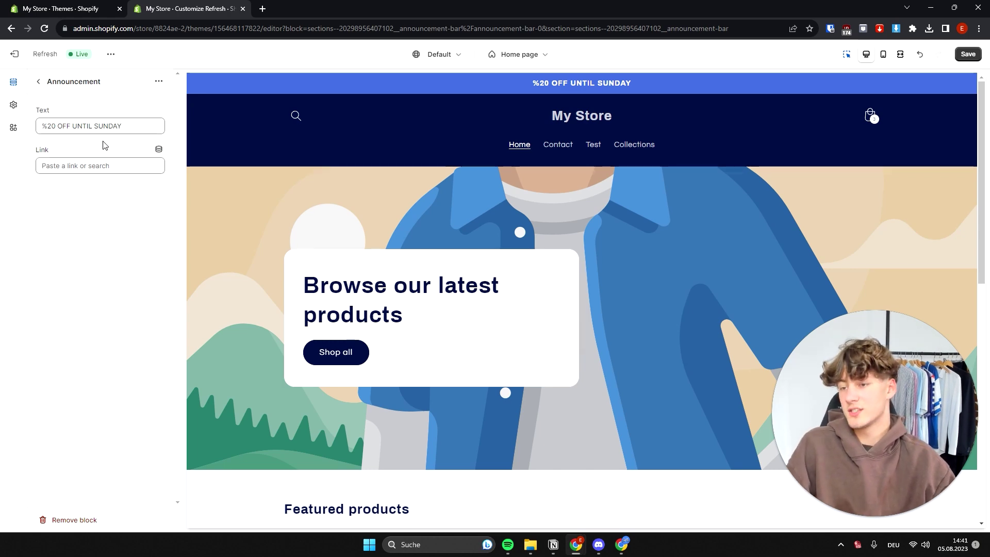
left_click(78, 164)
left_click(82, 207)
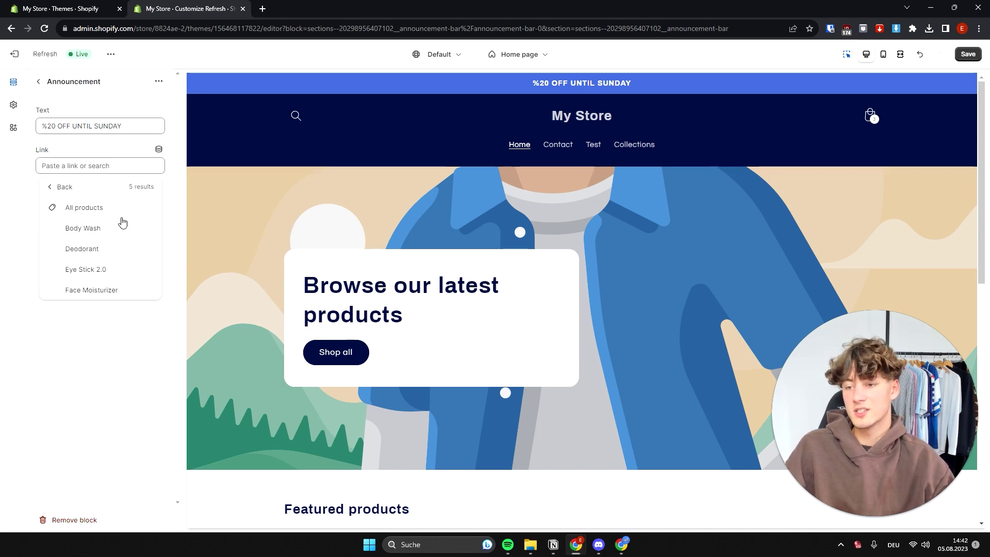
left_click(102, 212)
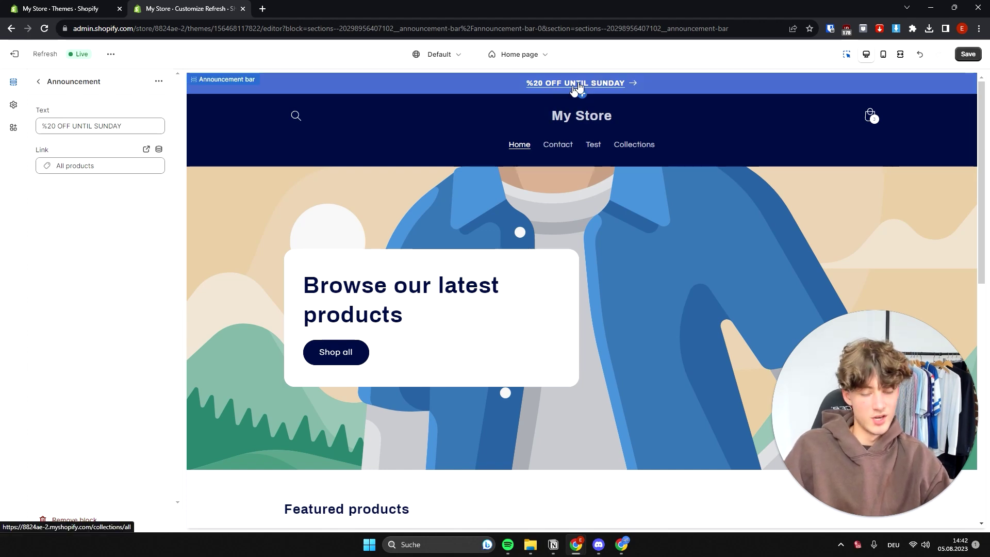
Test the announcement's link in the preview, check the Products page and return to the home page.
left_click(554, 85)
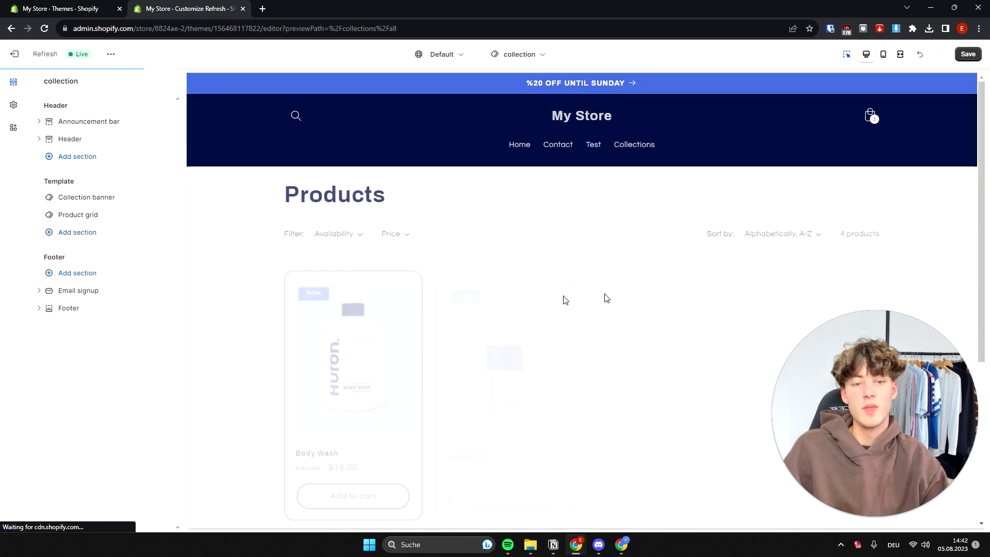
scroll(604, 289, "down", 4)
scroll(606, 269, "up", 5)
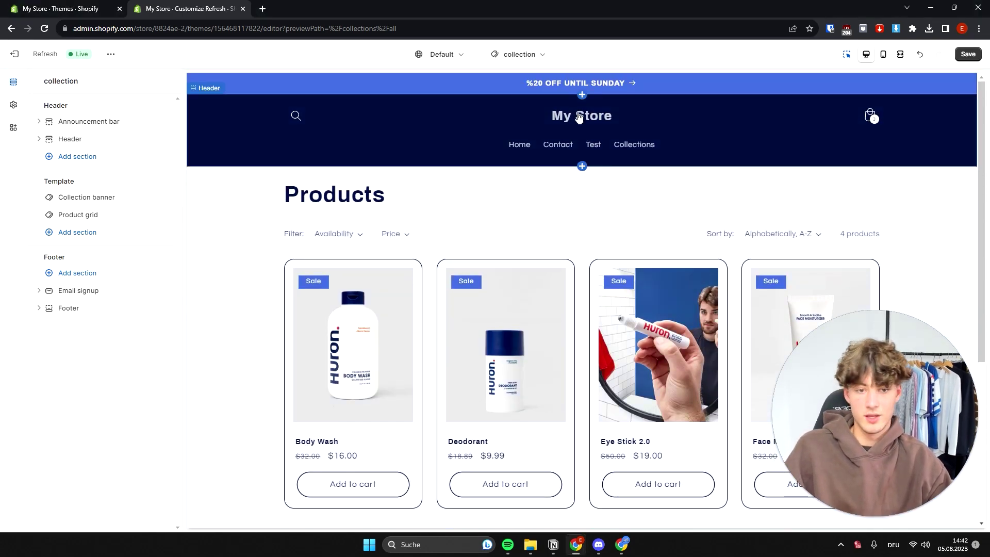
left_click(565, 118)
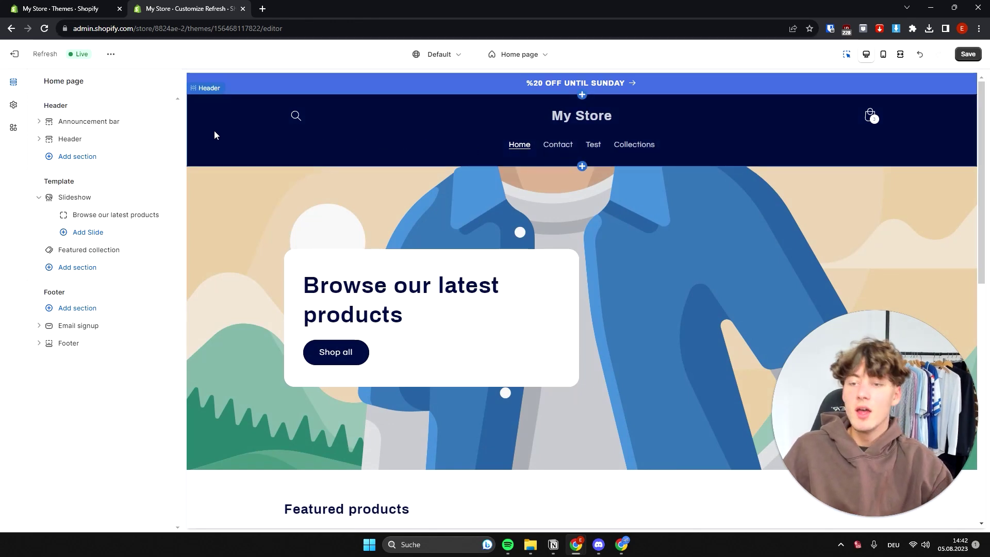
Try the Top left, Middle left and Middle center desktop logo positions in the header, and set it back to Top center.
left_click(232, 140)
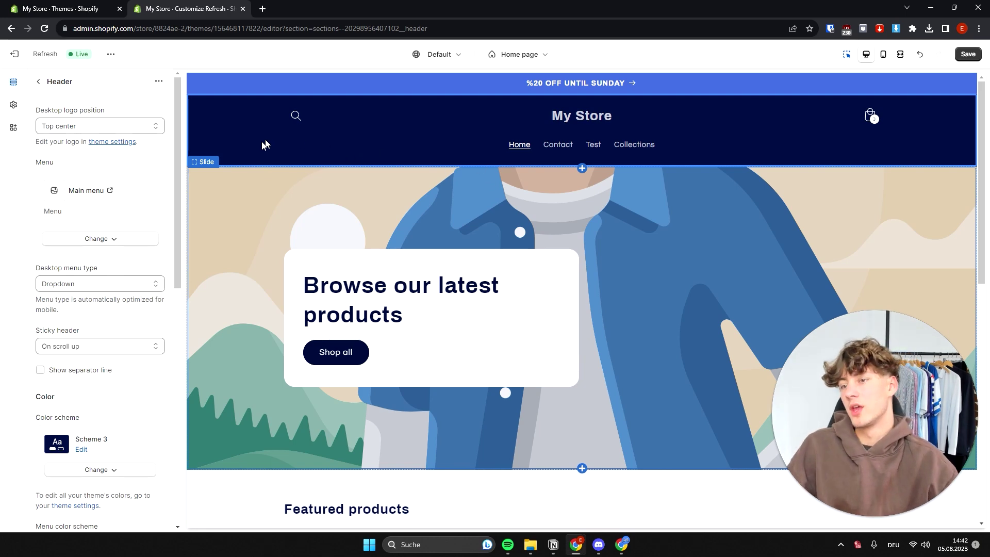
mouse_move(106, 109)
left_mouse_down()
mouse_move(34, 110)
mouse_move(106, 110)
left_mouse_up()
left_click(77, 126)
left_click(72, 139)
left_click(80, 127)
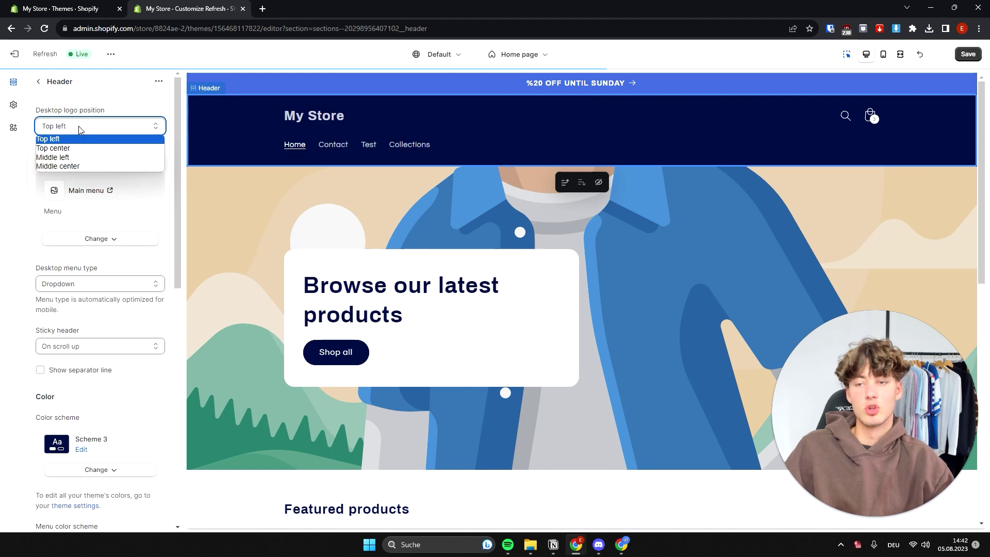
left_click(72, 157)
left_click(83, 126)
left_click(78, 166)
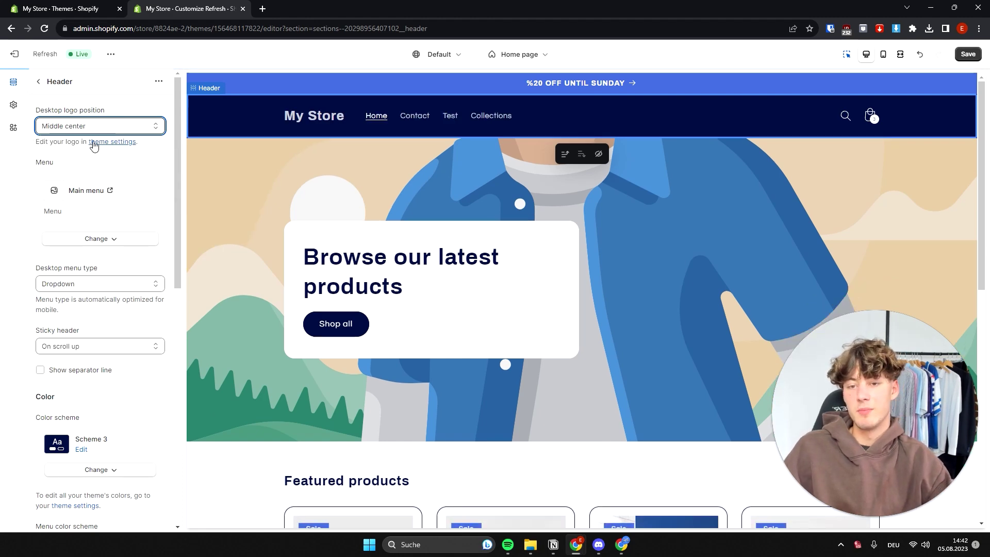
left_click(82, 126)
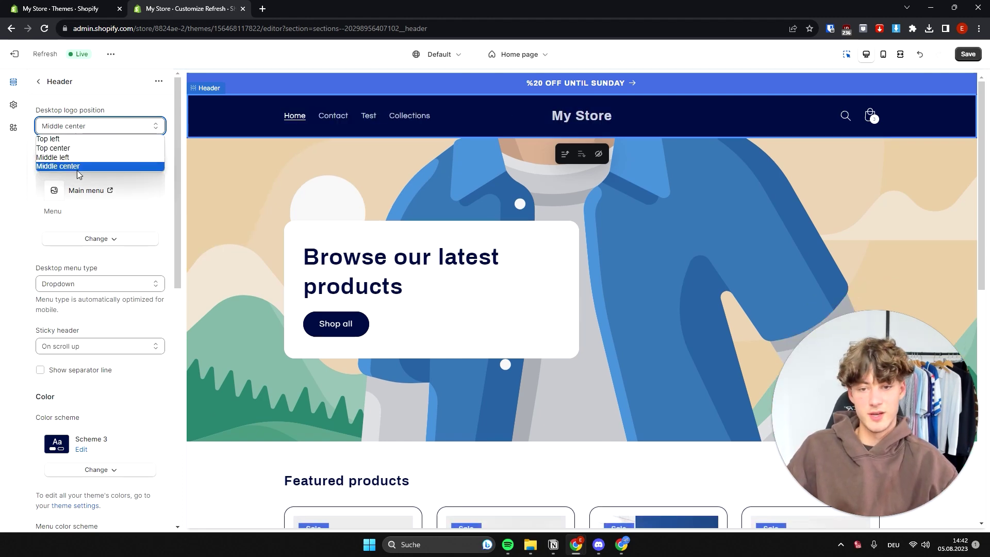
left_click(78, 148)
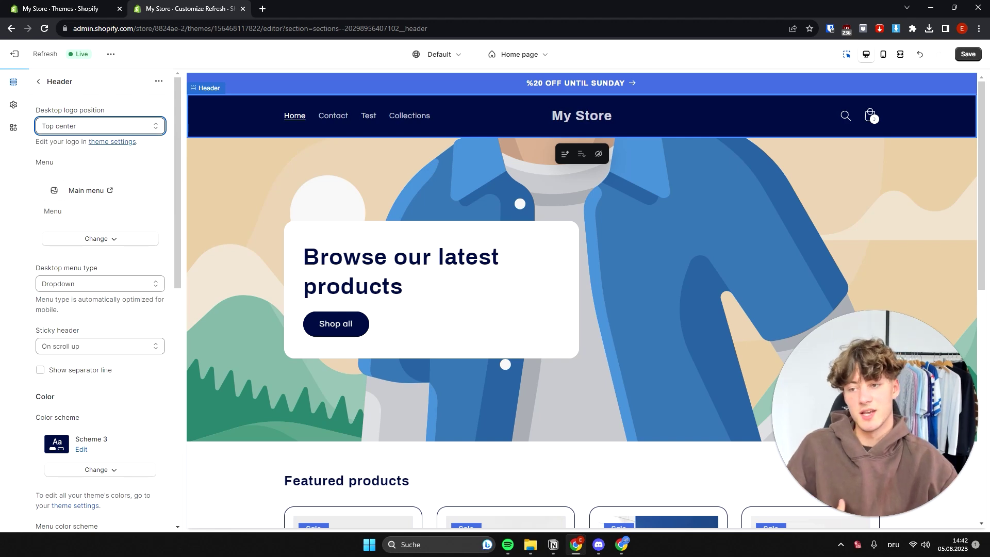
left_click(80, 125)
left_click(80, 126)
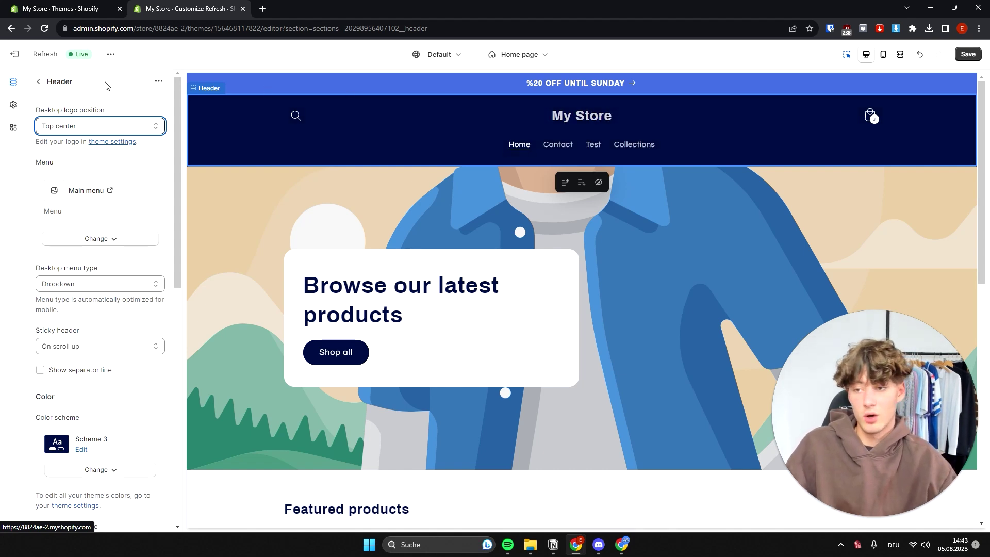
Set the krause_logo PNG as the store logo in the theme settings.
left_click(15, 105)
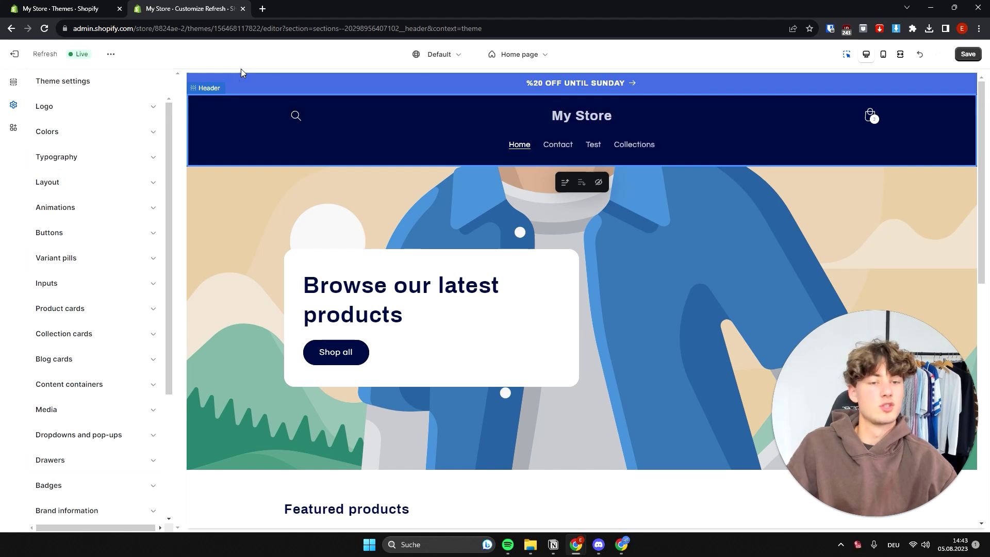
left_click(109, 113)
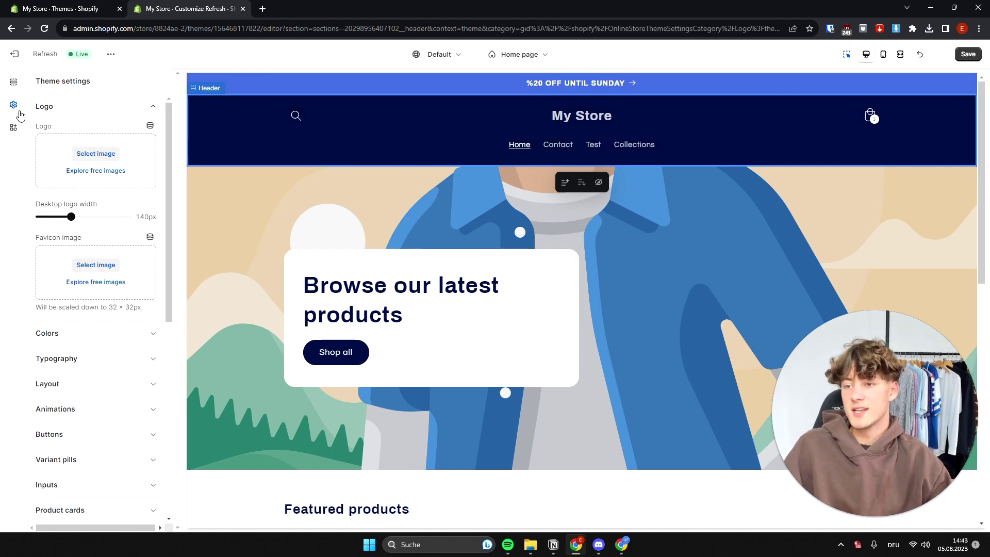
left_click(80, 155)
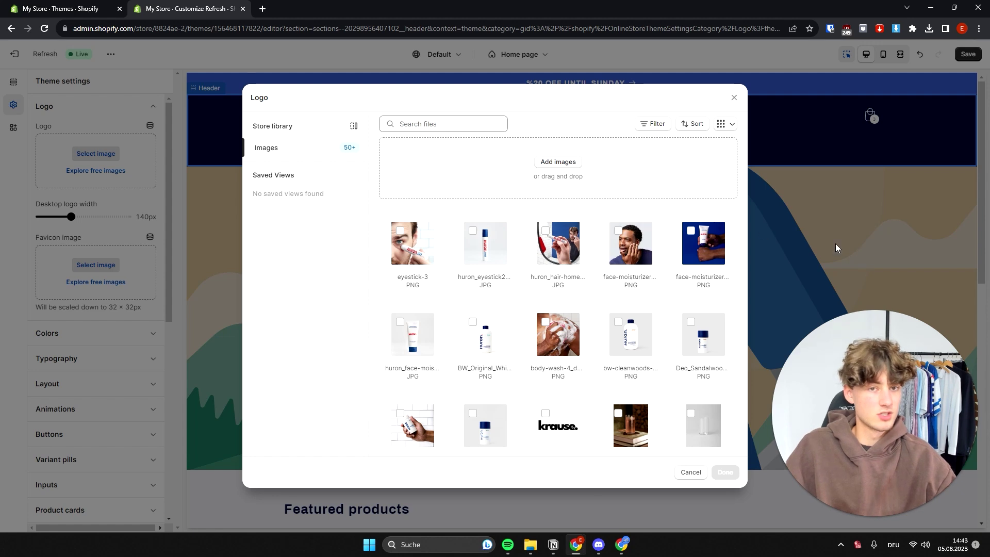
left_click_drag(884, 383, 926, 378)
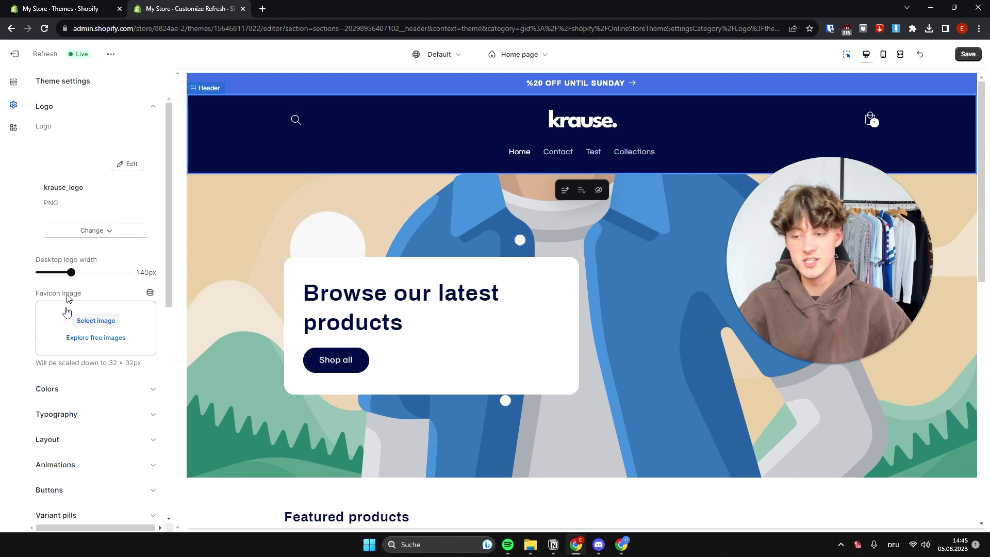
Try a desktop logo width of 200 px and set it back to 140 px.
mouse_move(100, 262)
left_mouse_down()
mouse_move(42, 262)
mouse_move(40, 272)
mouse_move(92, 272)
left_mouse_up()
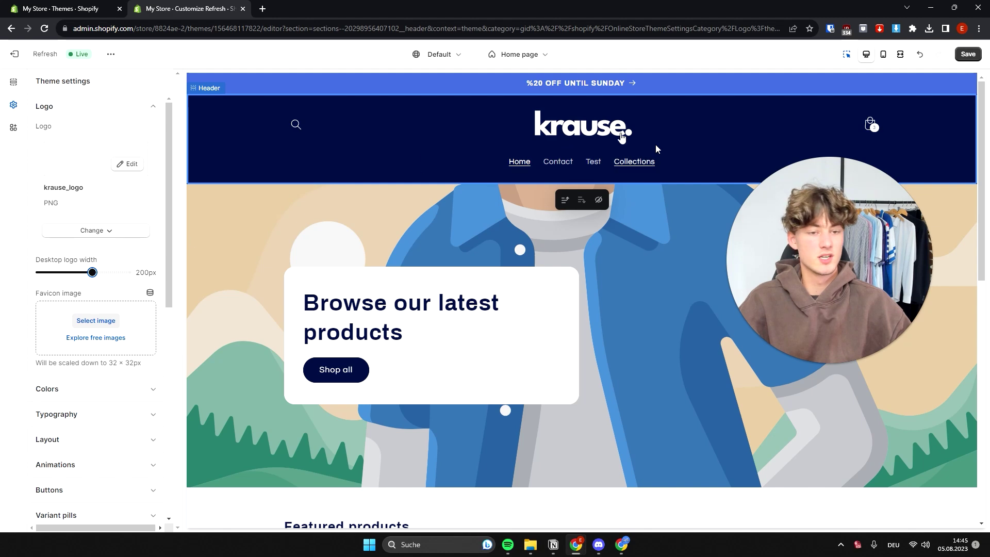
left_click_drag(92, 272, 71, 272)
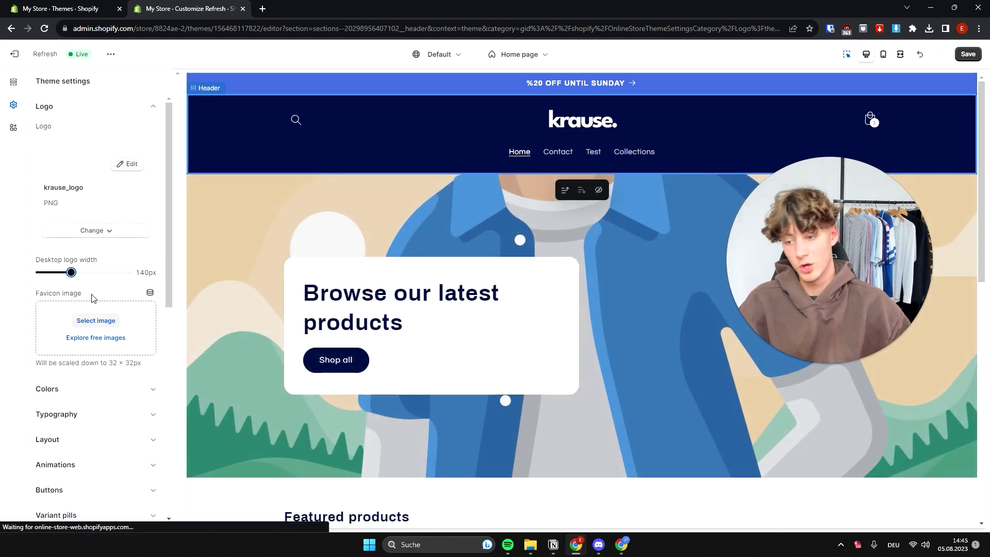
Look at the favicon image setting and its image library, and close the library without choosing an image.
left_click_drag(93, 296, 33, 296)
left_click(96, 320)
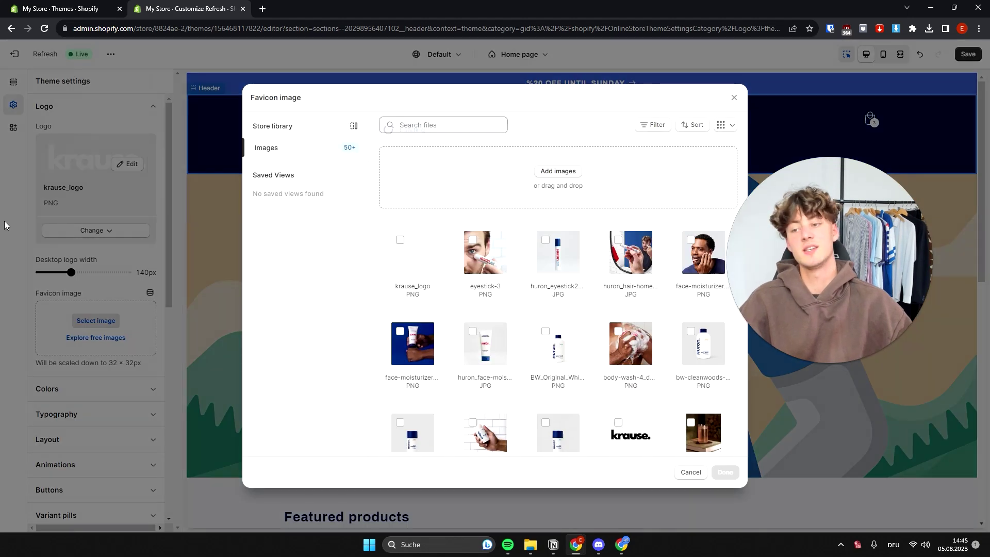
left_click(9, 230)
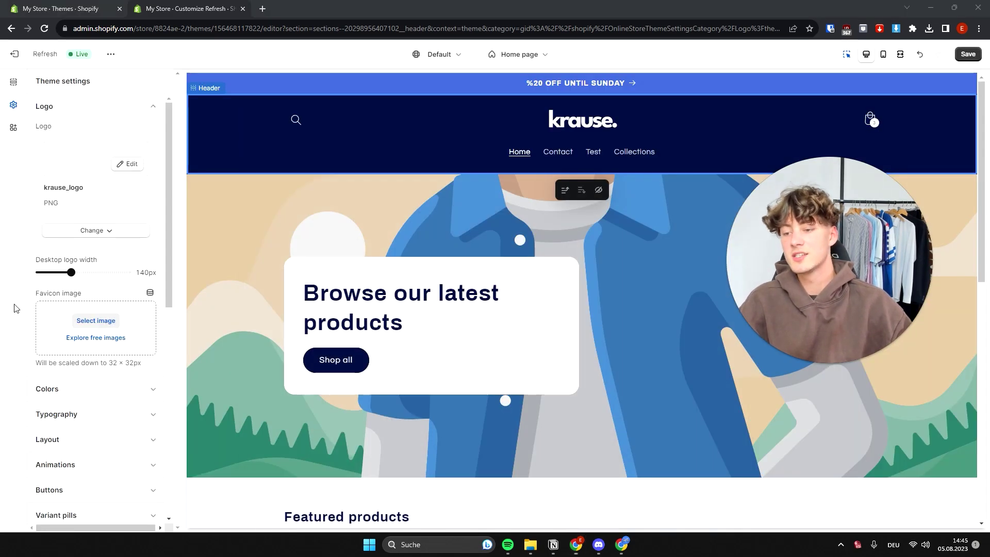
mouse_move(172, 332)
left_mouse_down()
mouse_move(149, 56)
mouse_move(137, 21)
mouse_move(122, 54)
left_mouse_up()
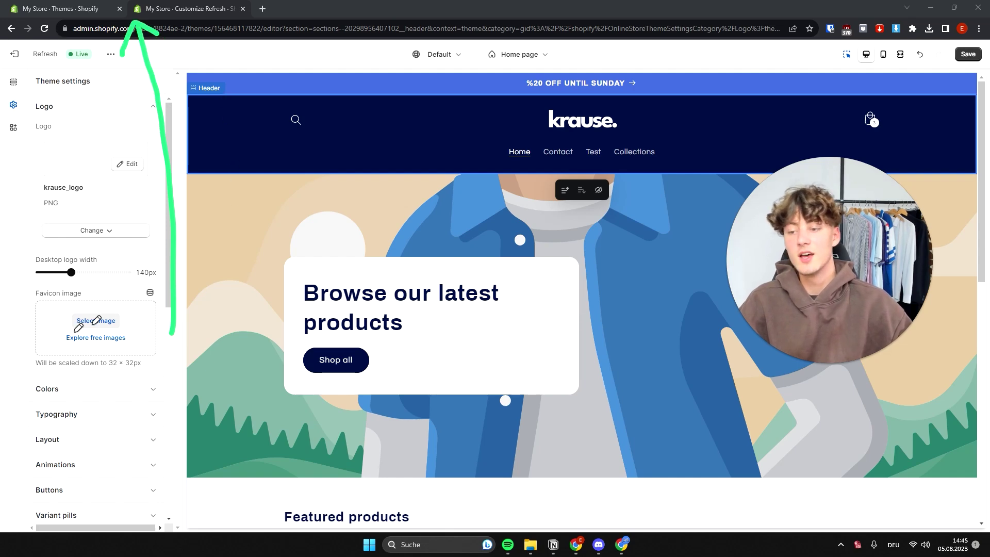
left_click_drag(98, 297, 83, 302)
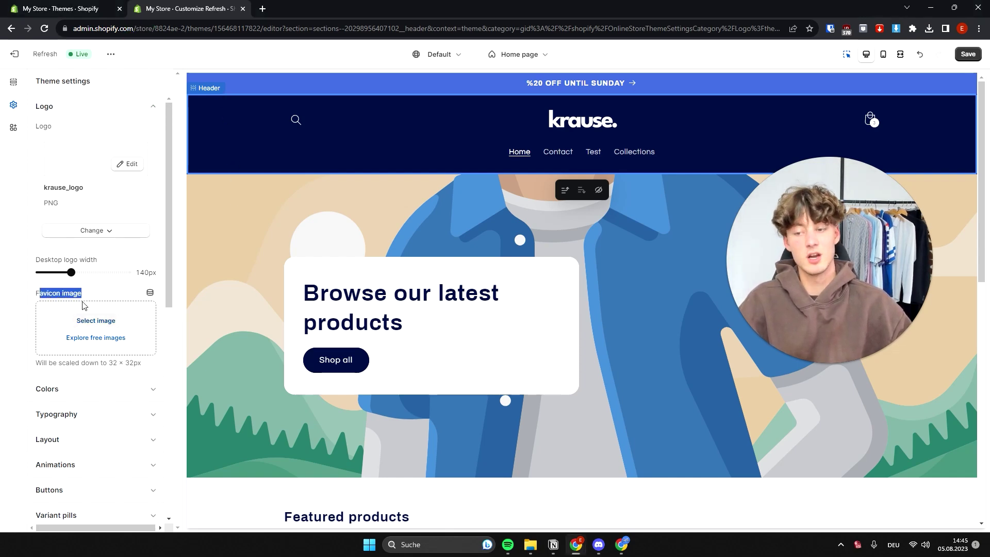
left_click(96, 320)
left_click(218, 283)
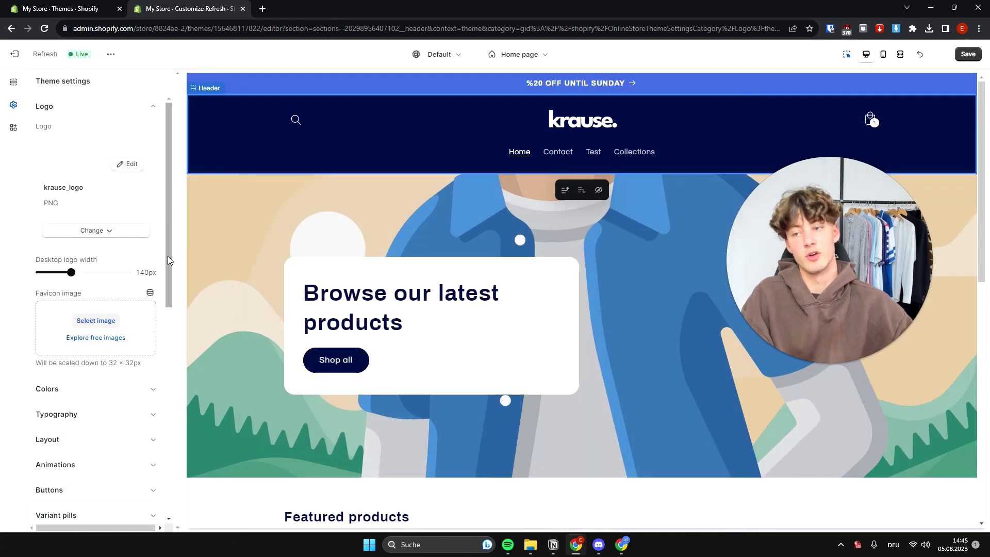
View the theme's color schemes and return to the home page's section list through the announcement bar.
left_click(120, 110)
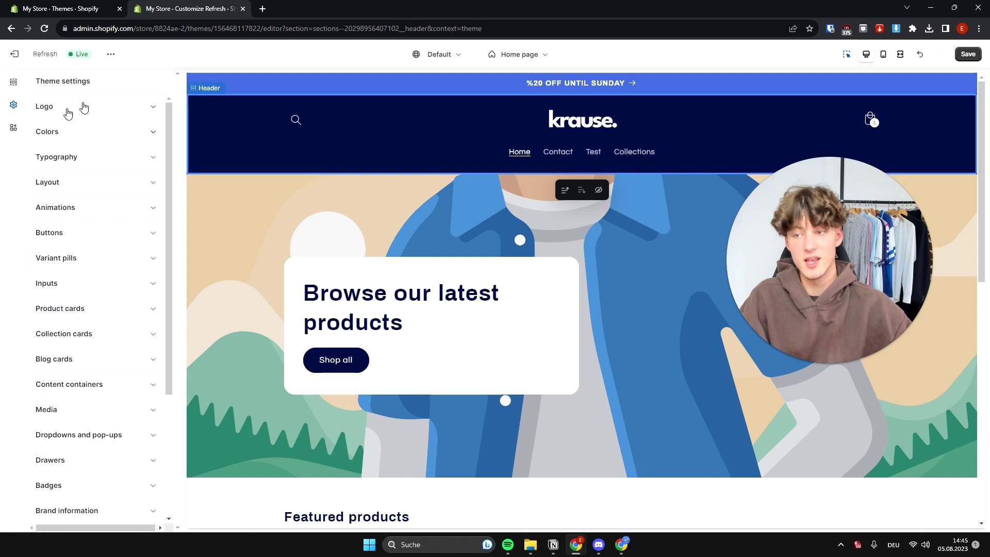
left_click(108, 132)
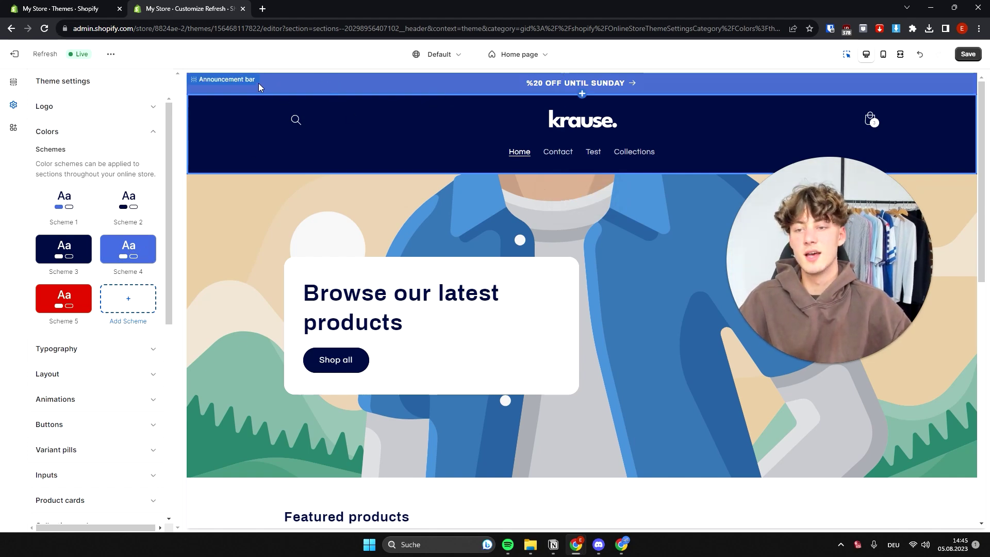
left_click(288, 84)
left_click(38, 82)
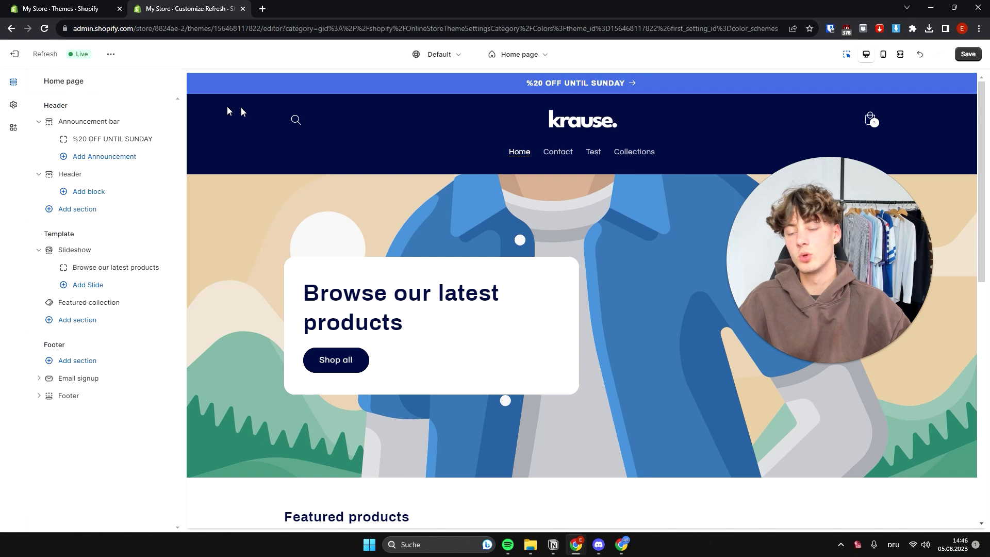
Try #FF0000 as the background color of Scheme 4, undo the change and close the color settings.
left_click(14, 104)
left_click(148, 256)
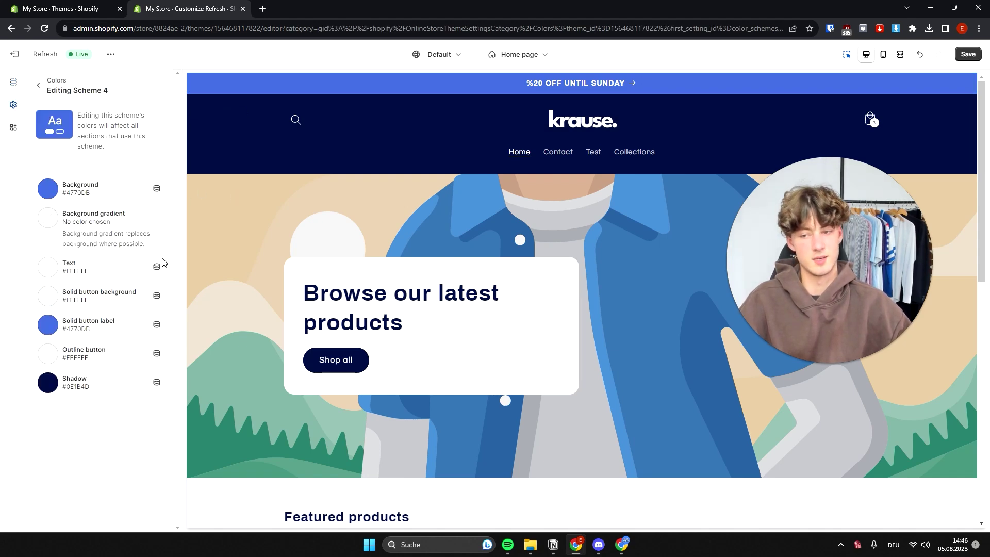
left_click(48, 188)
type("FF0000")
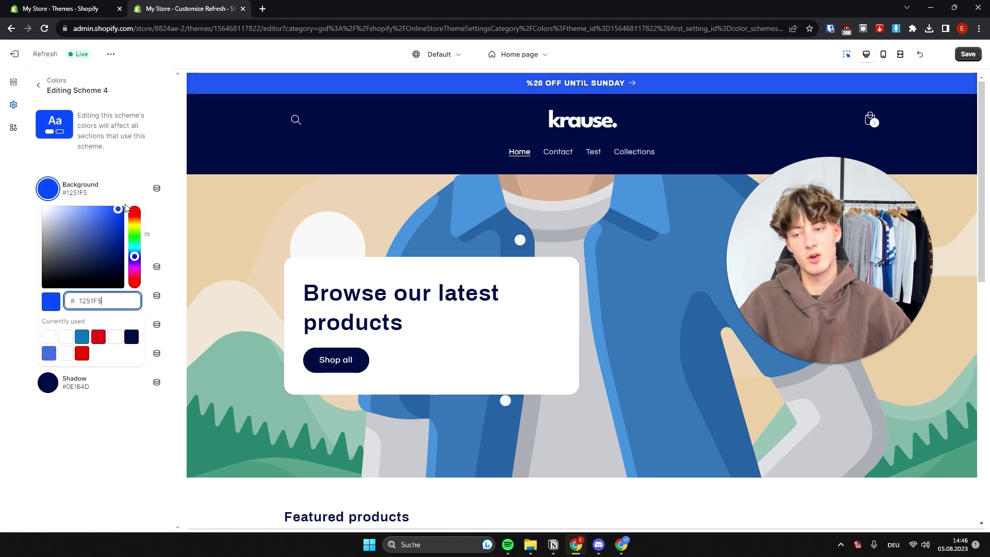
left_click_drag(145, 233, 144, 275)
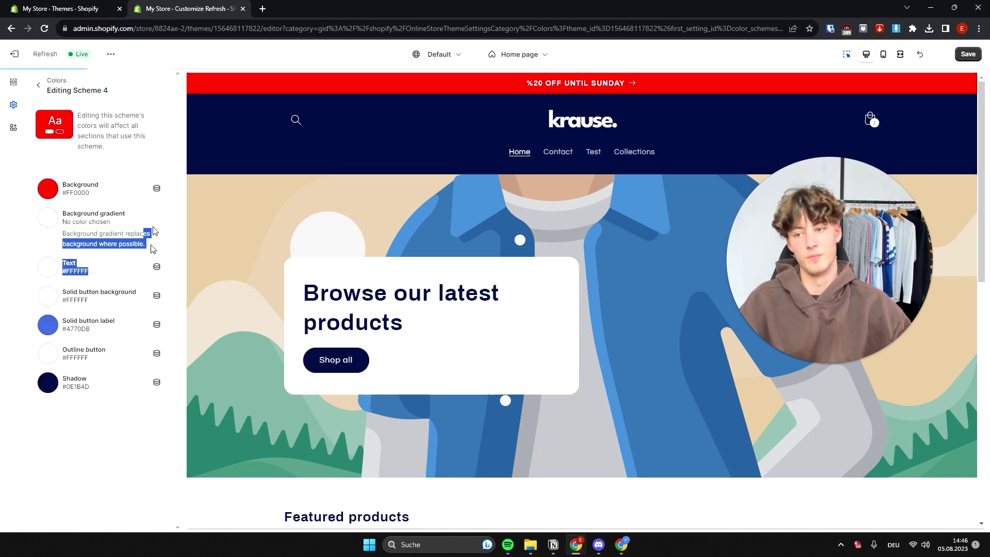
key("ctrl+z")
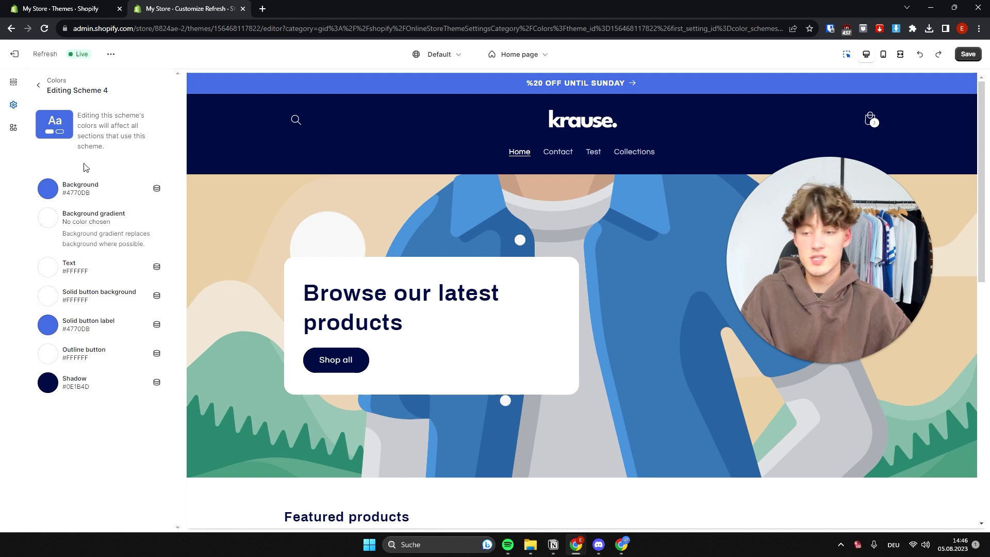
left_click(40, 86)
left_click(98, 131)
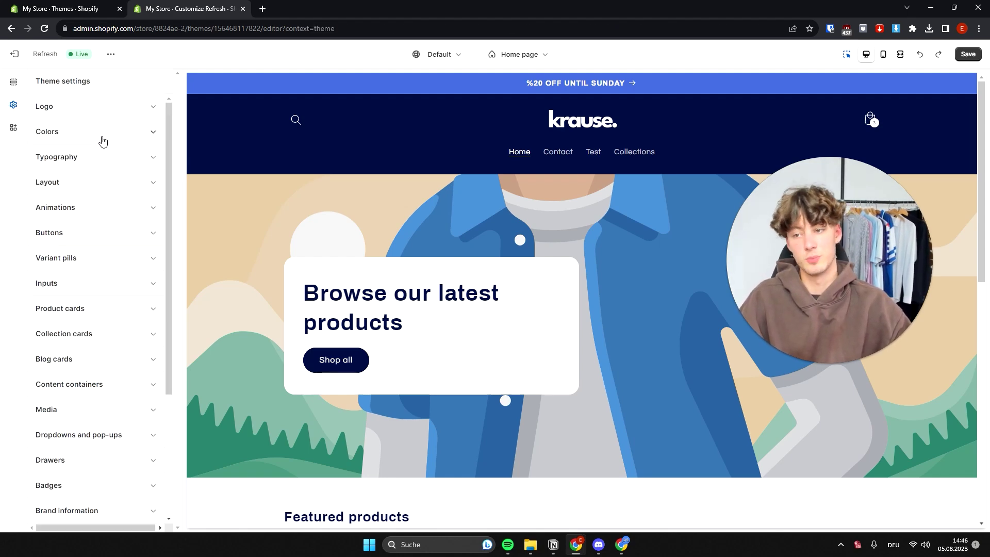
left_click(119, 103)
left_click(129, 105)
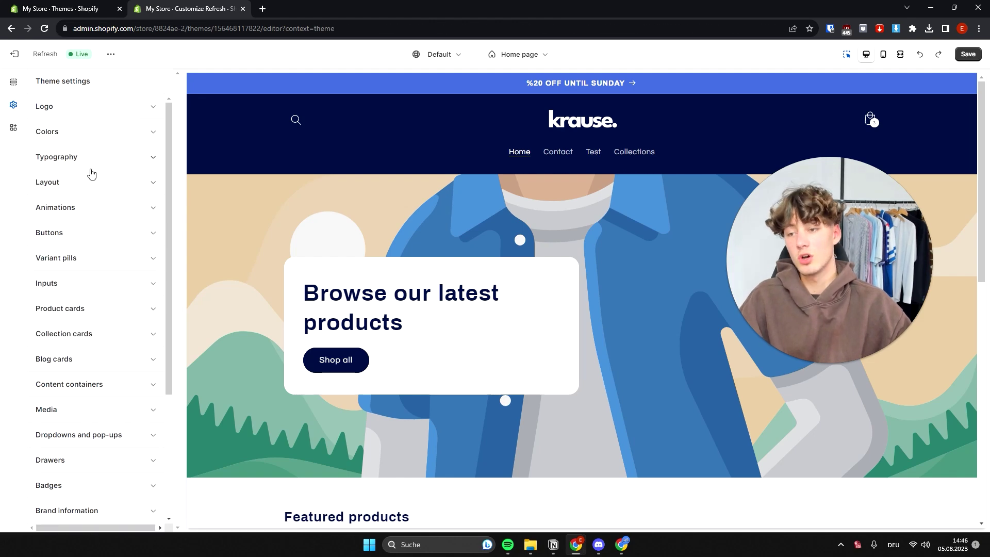
left_click(110, 158)
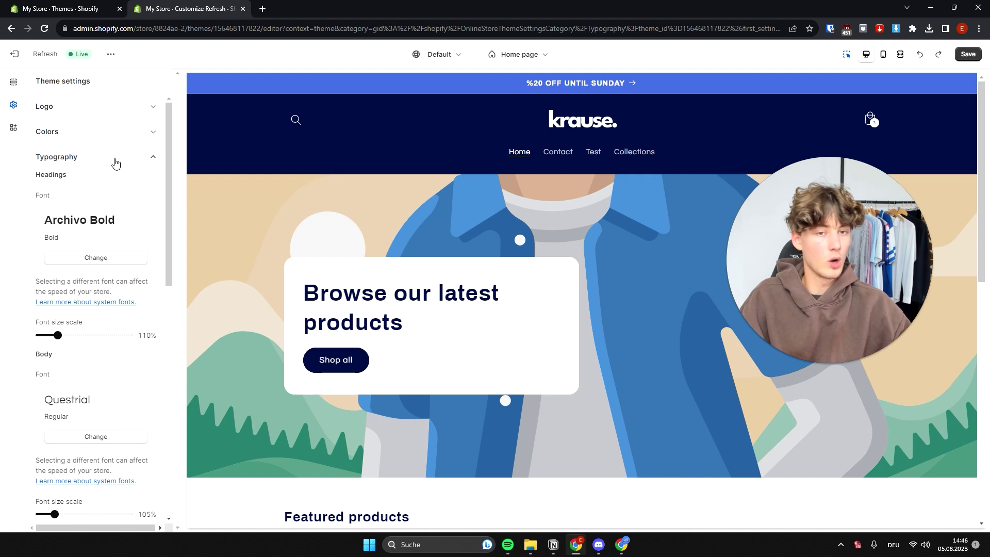
left_click(58, 157)
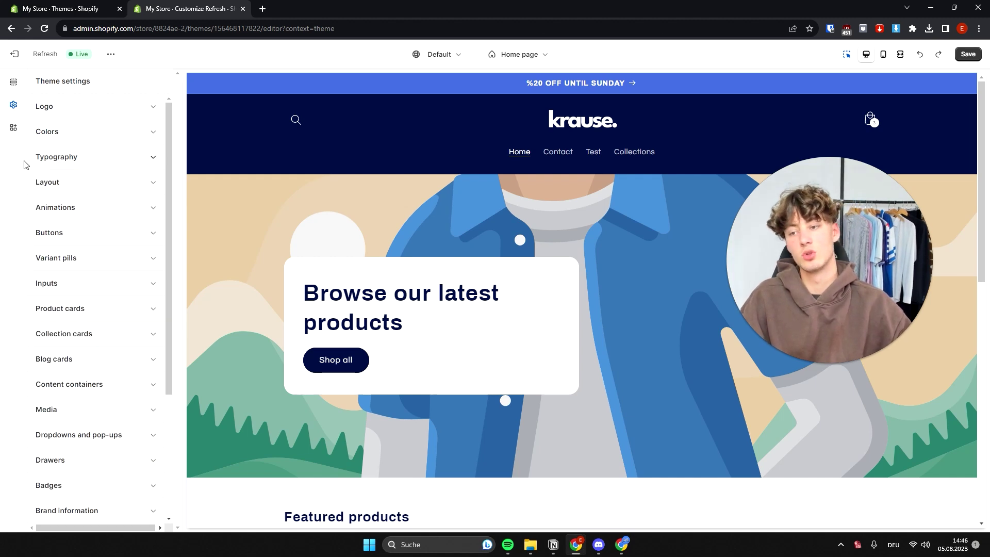
Change the headings font in the typography settings to Poppins Regular.
left_click(82, 158)
scroll(50, 186, "down", 1)
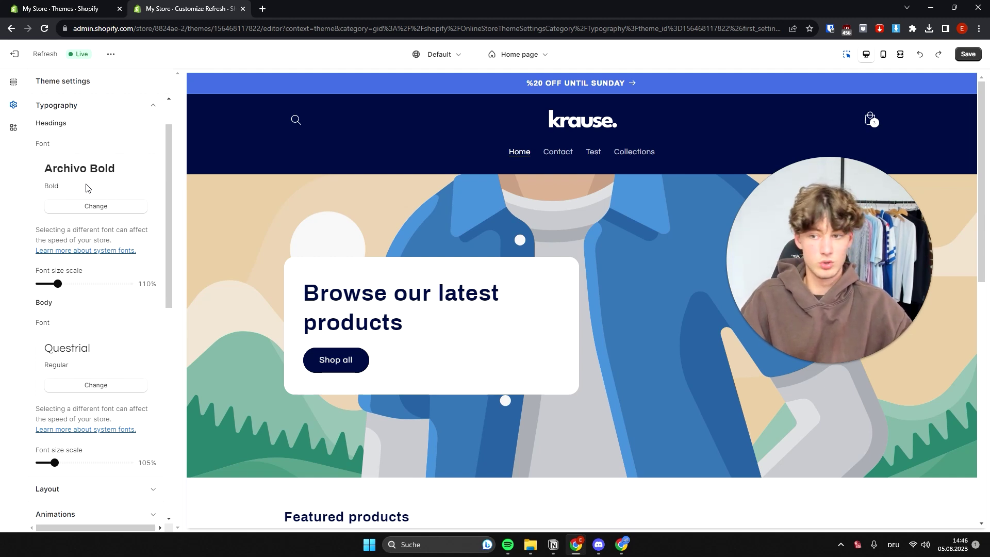
double_click(61, 125)
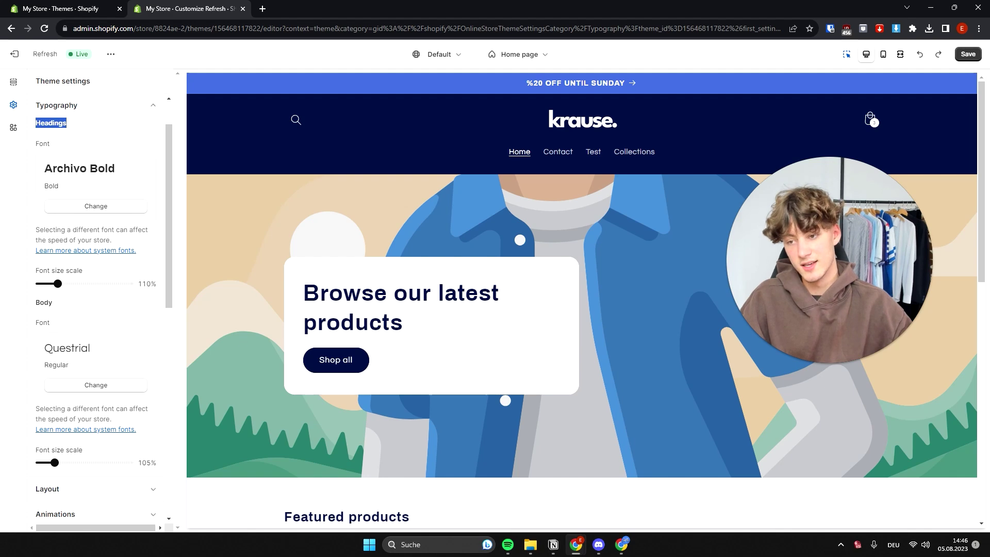
left_click(119, 207)
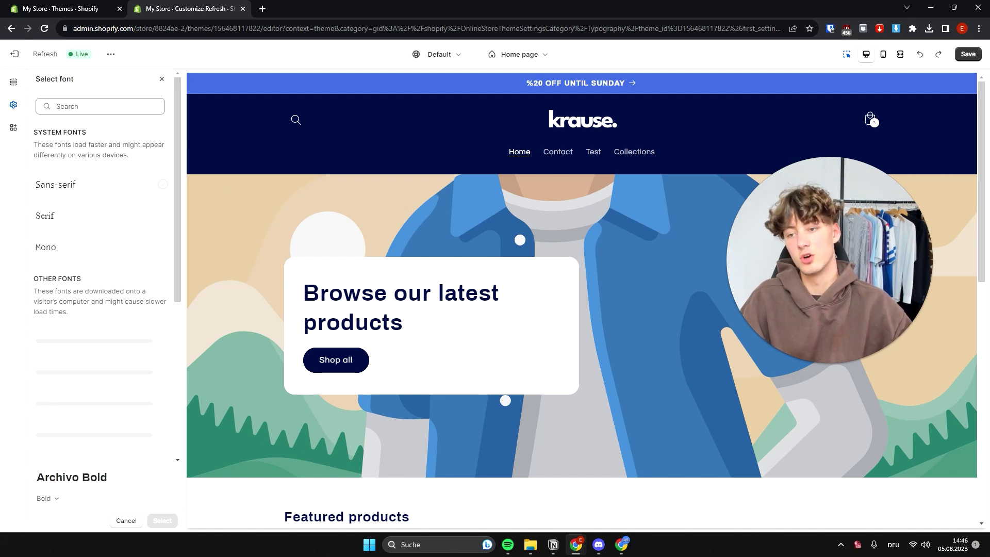
scroll(89, 201, "down", 5)
scroll(89, 201, "up", 5)
scroll(88, 198, "down", 5)
scroll(89, 198, "up", 5)
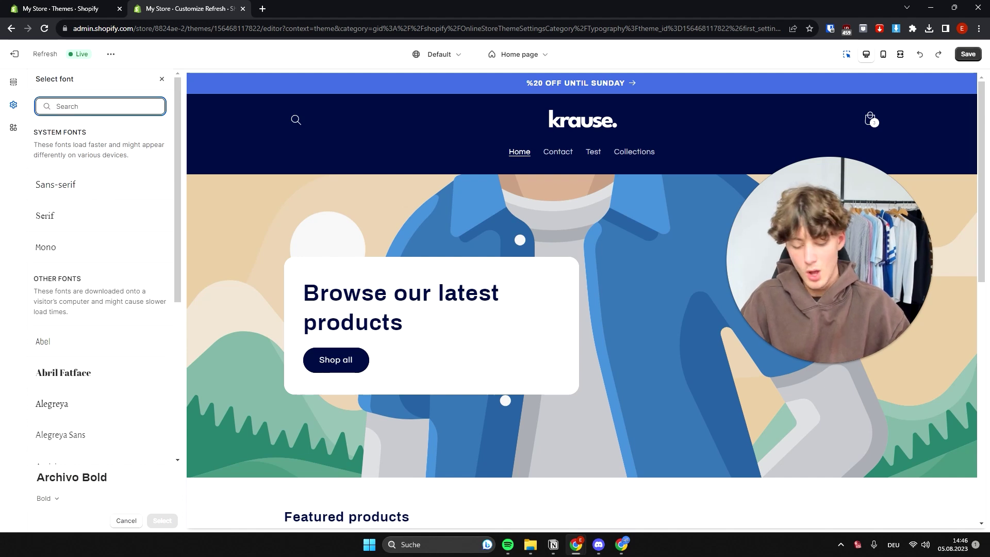
type("Poppins")
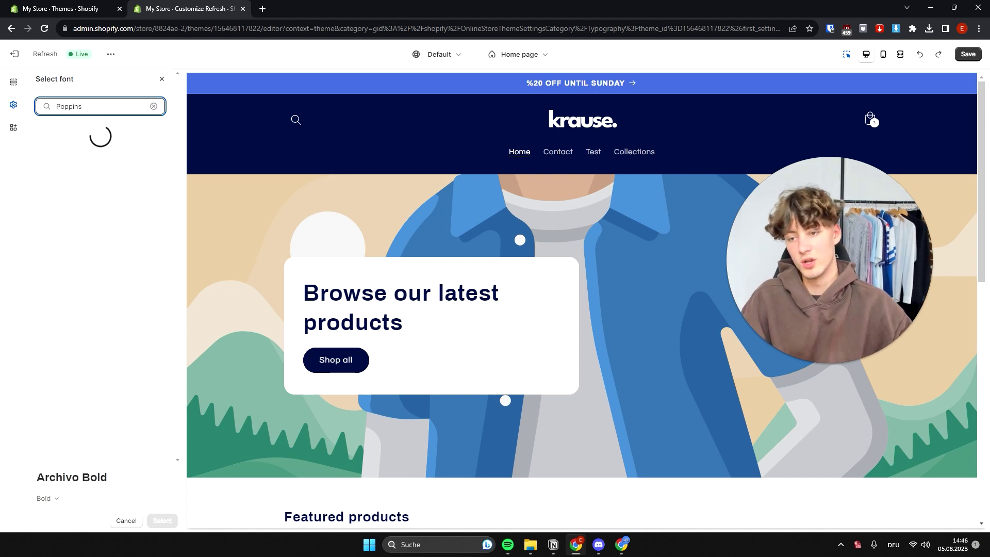
left_click(67, 194)
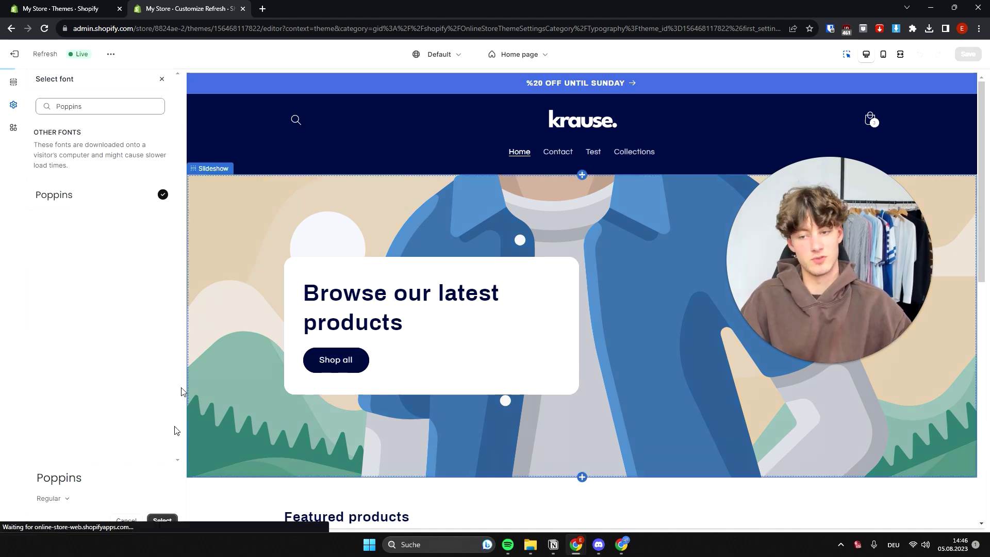
left_click(162, 520)
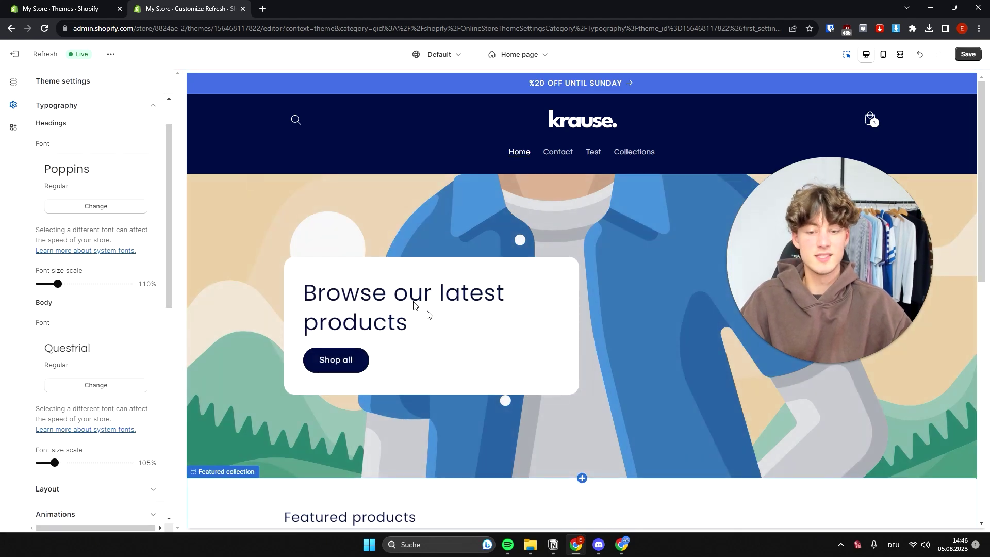
Change the headings font in the typography settings to Archivo Bold.
left_click(105, 209)
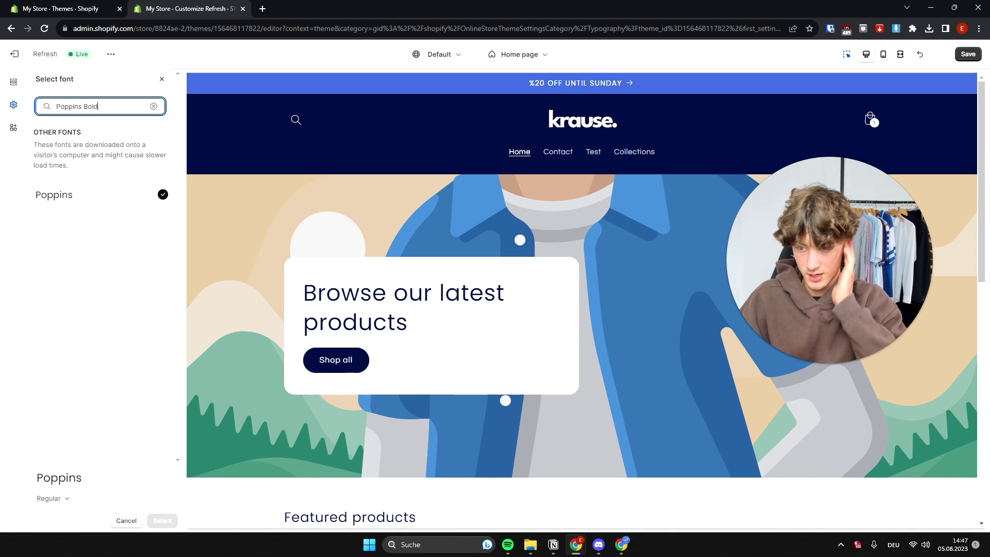
left_click(153, 106)
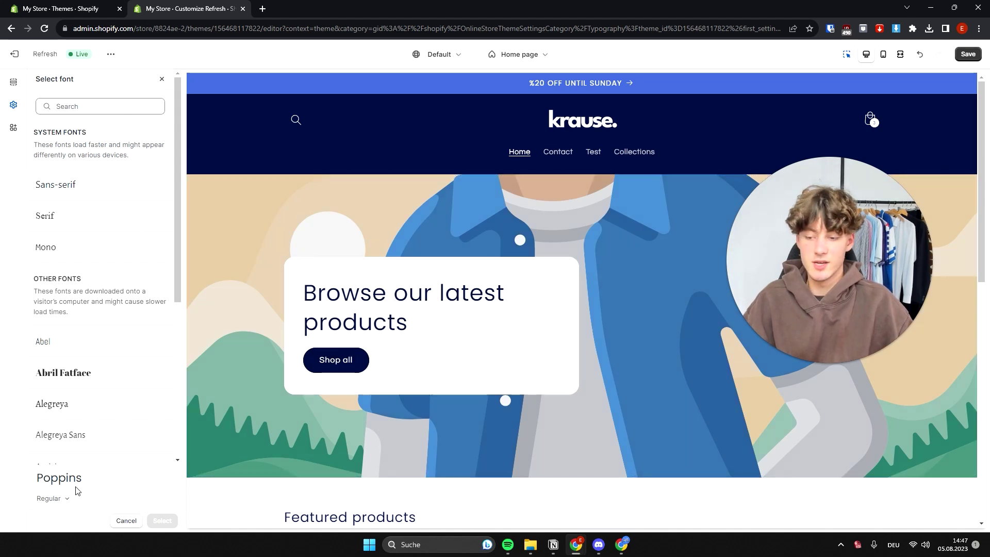
left_click(65, 500)
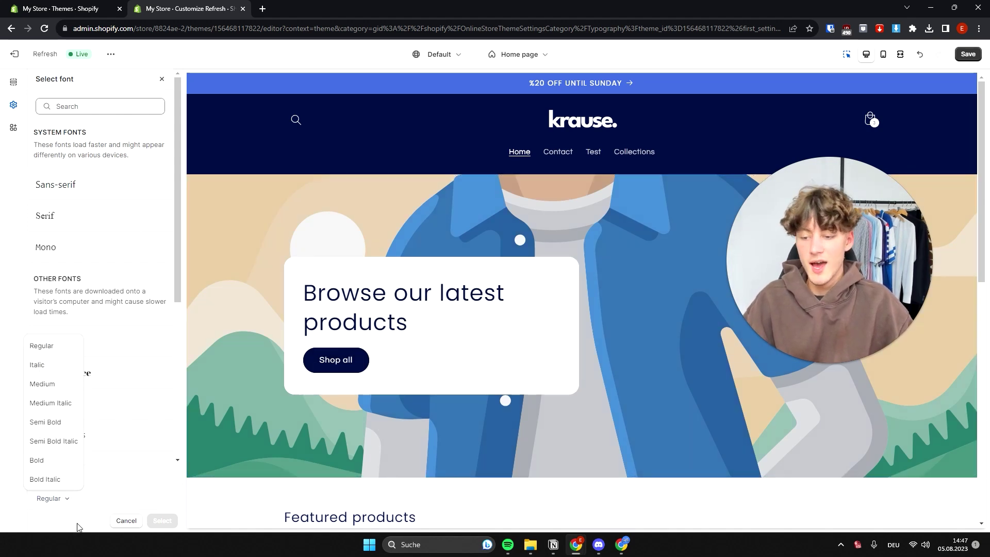
left_click(50, 465)
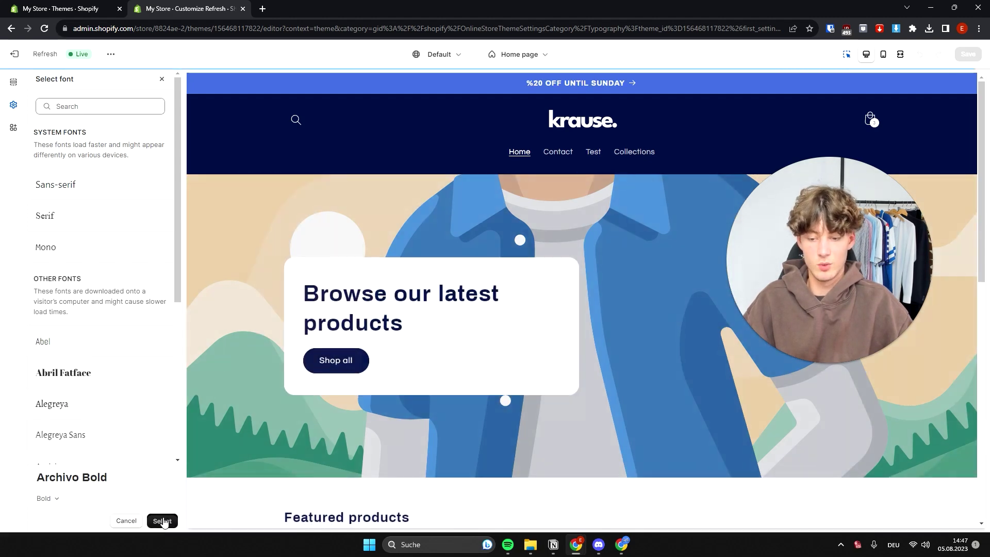
left_click(162, 521)
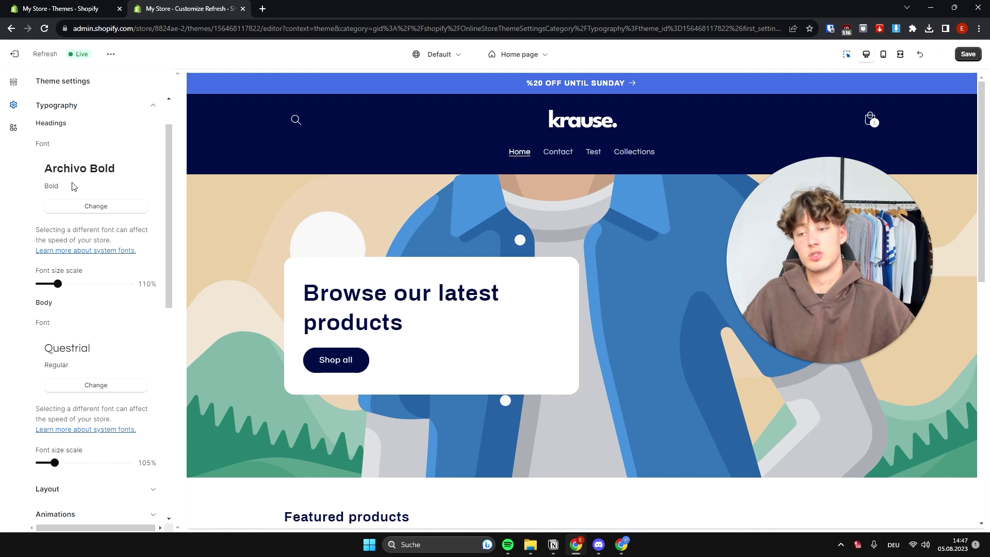
Review the body font setting, the featured products and the theme settings categories, and return to the home page's section list.
scroll(89, 302, "down", 2)
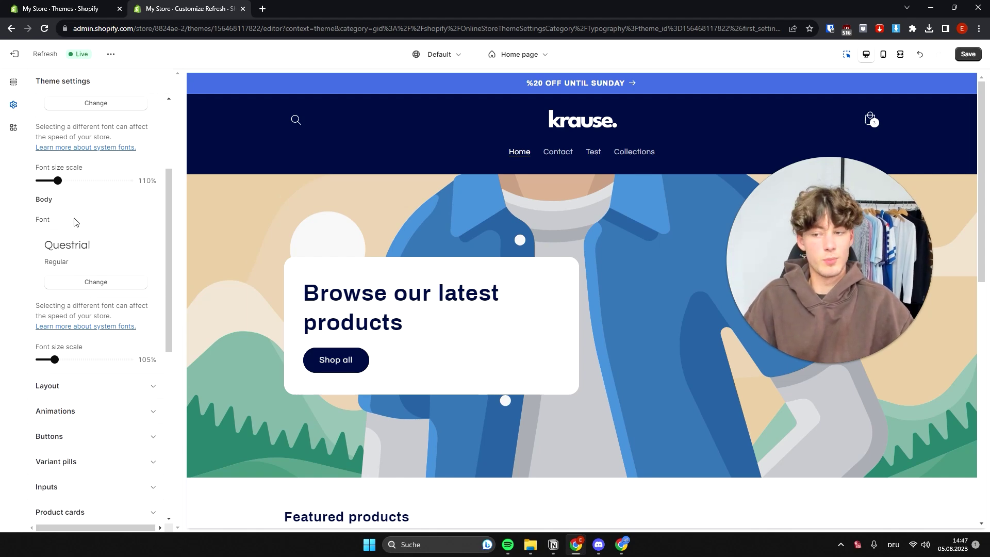
scroll(401, 330, "down", 8)
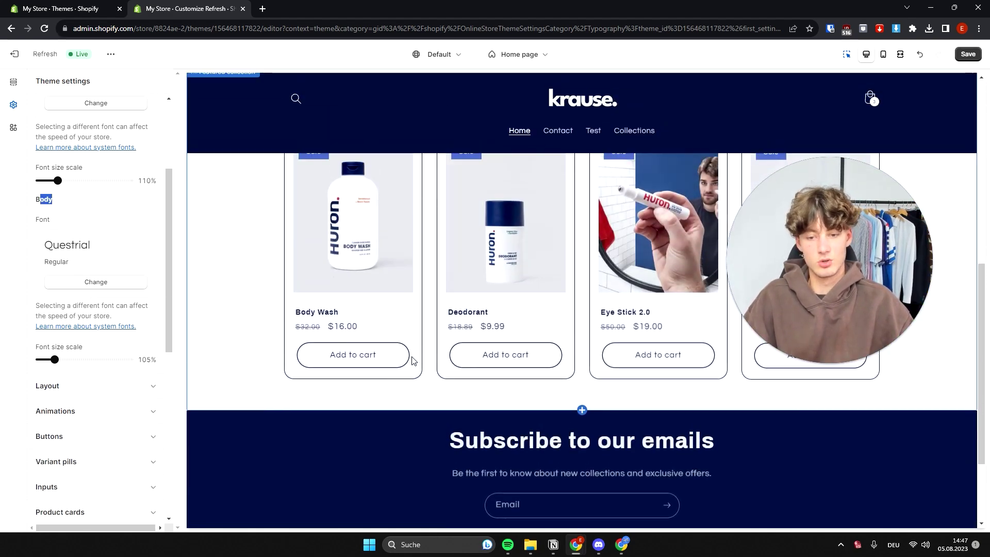
left_click_drag(328, 315, 237, 352)
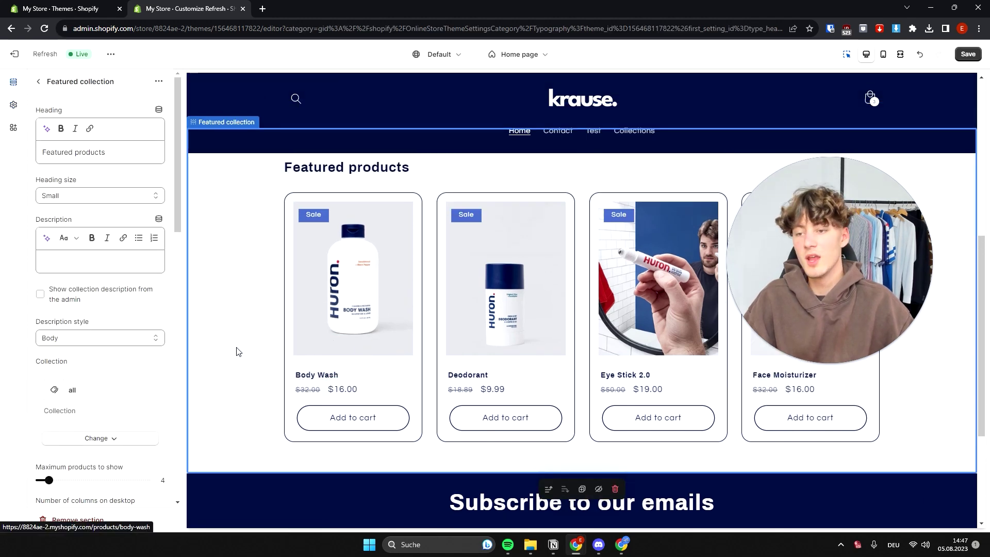
left_click(38, 82)
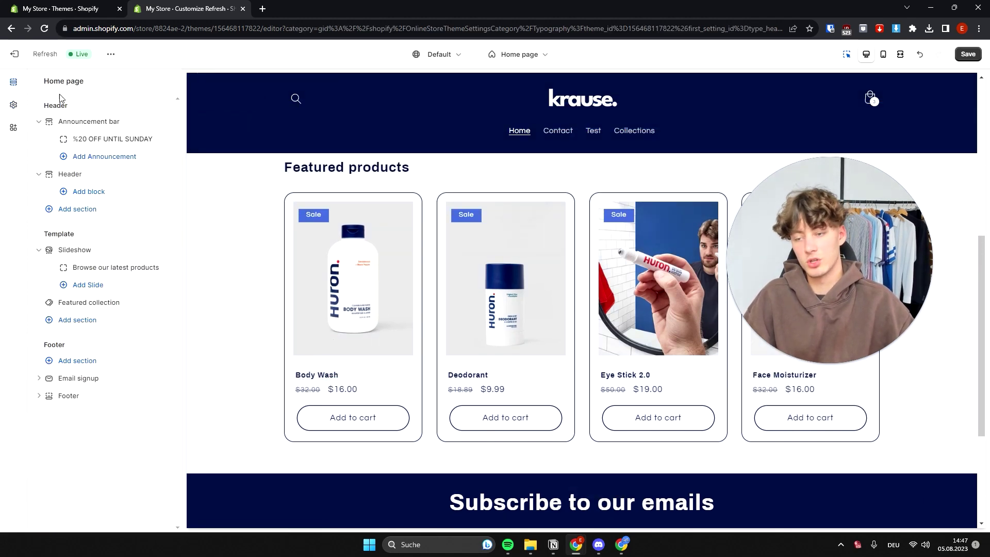
left_click(13, 104)
left_click(110, 131)
left_click(111, 133)
left_click_drag(168, 123, 171, 94)
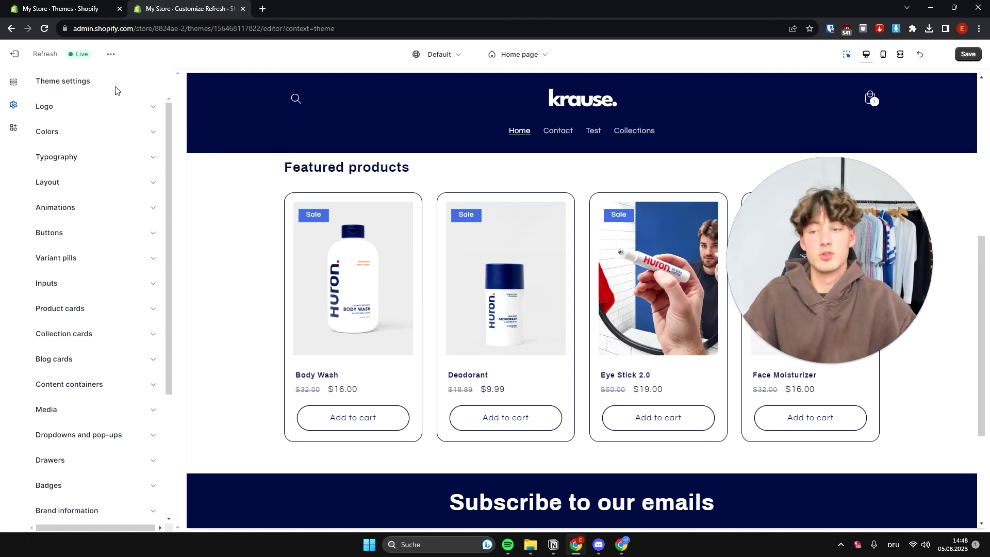
left_click(13, 82)
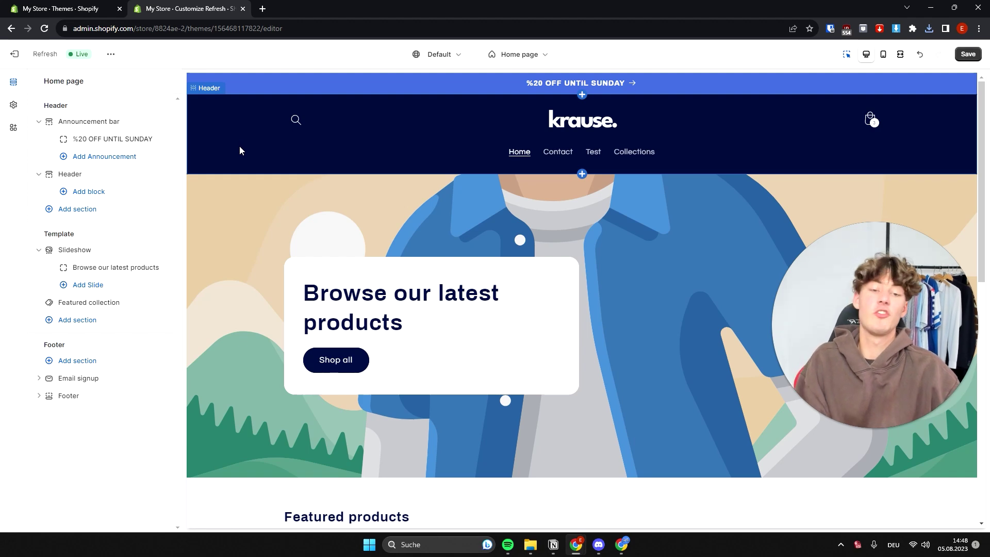
Upload the banner_1 JPG and use it as the image of the slideshow's slide.
left_click(271, 217)
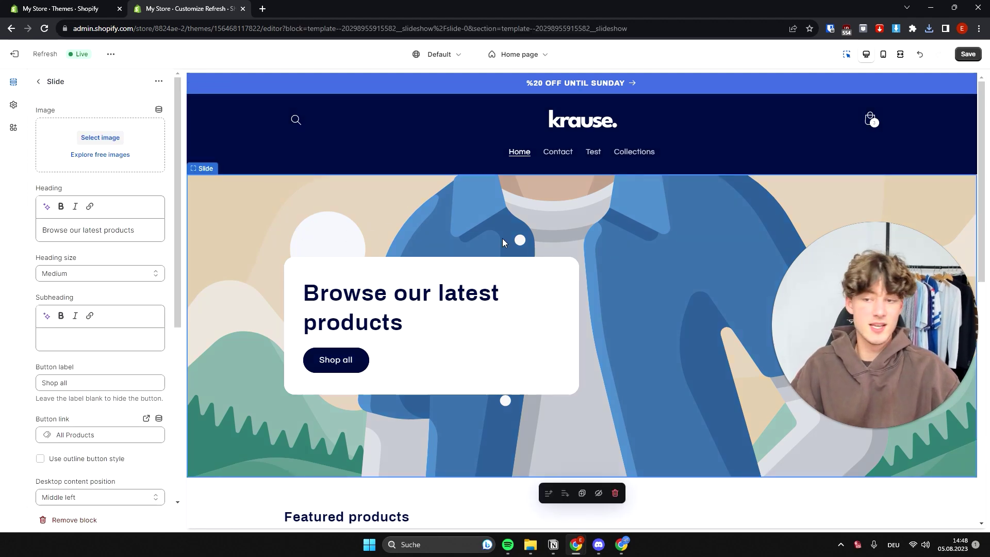
left_click(38, 82)
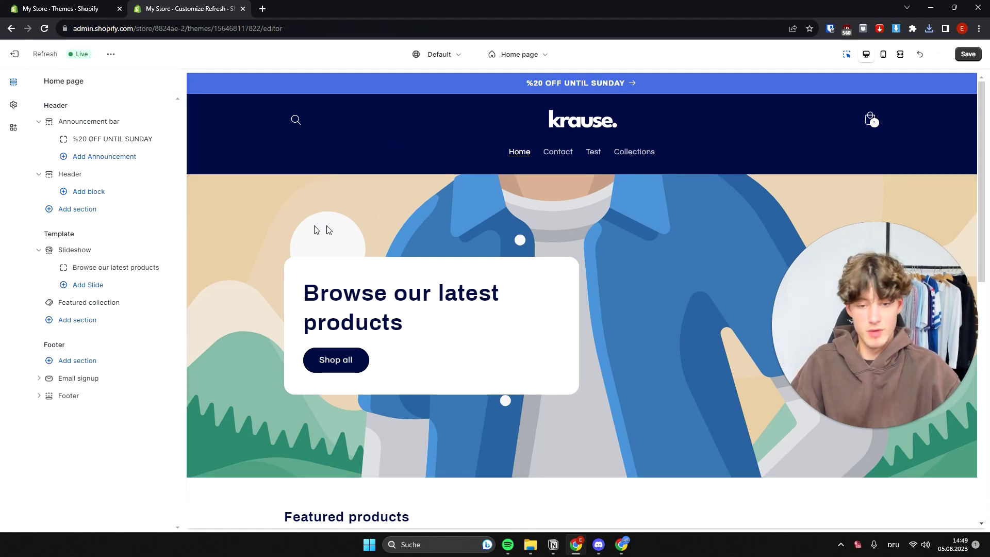
left_click(309, 220)
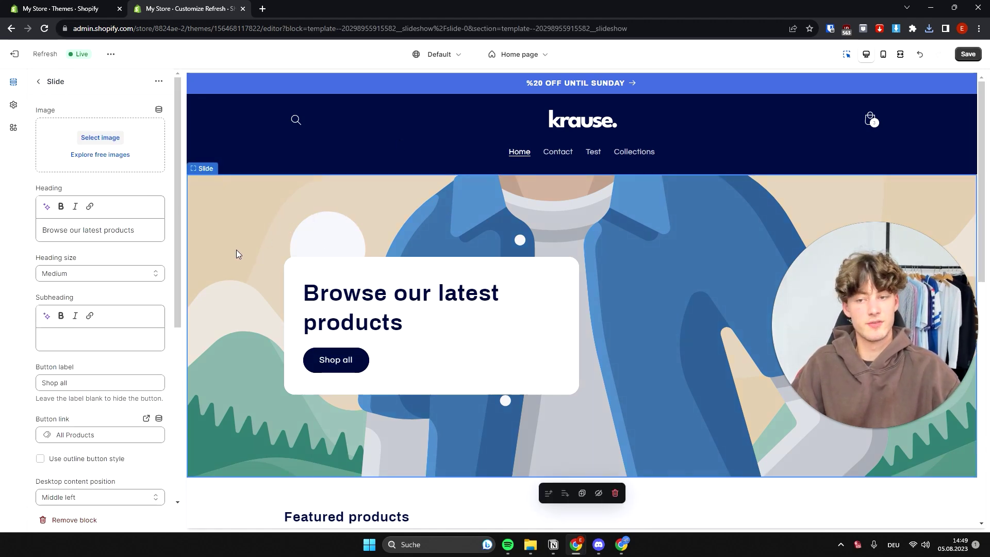
left_click(101, 137)
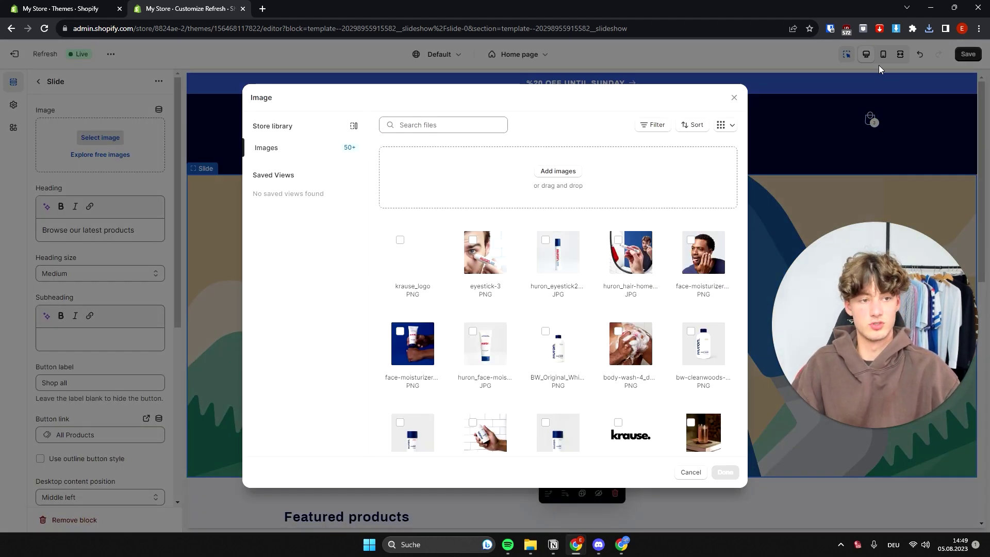
left_click(930, 29)
left_click_drag(819, 105, 525, 228)
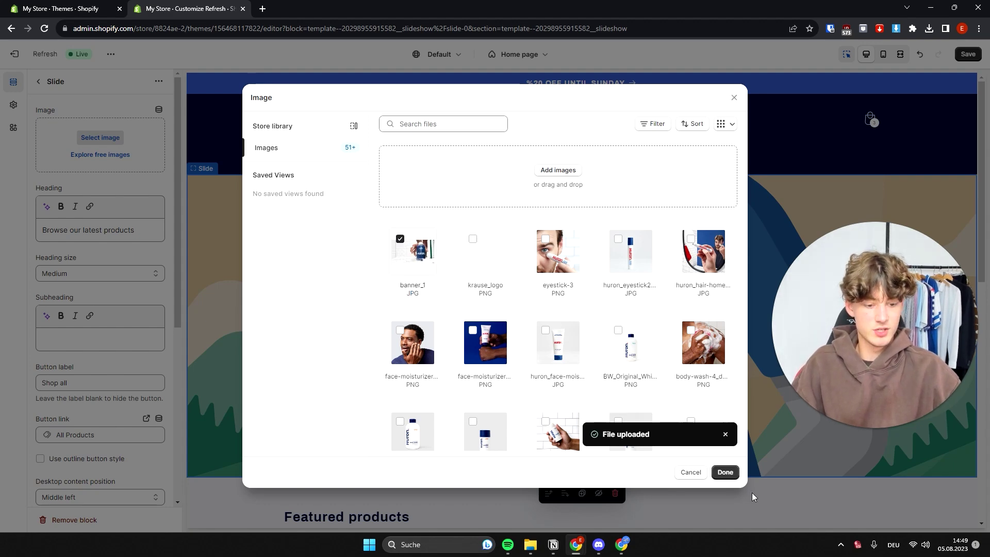
left_click(724, 473)
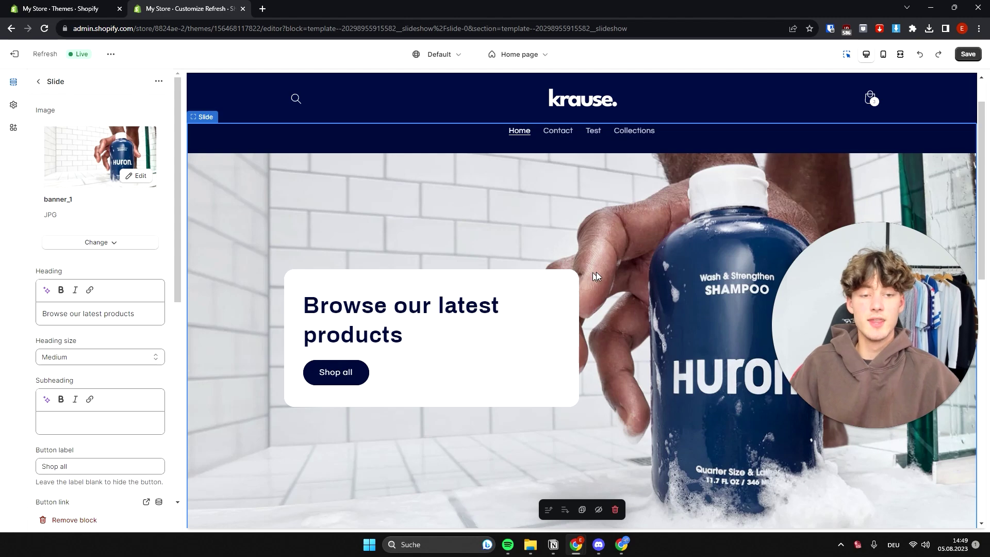
Look over the slide with its banner image, try random text in its heading and undo the text change.
scroll(515, 263, "down", 4)
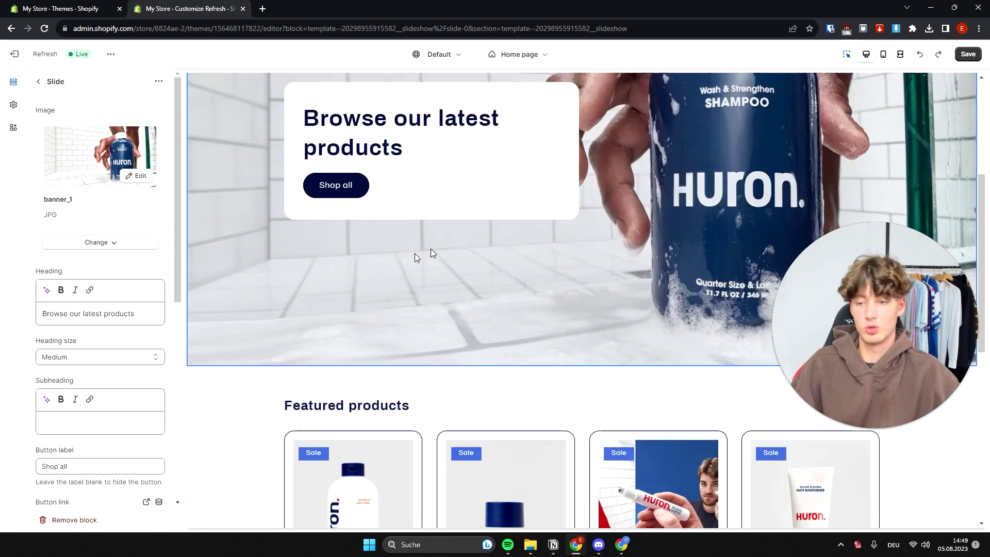
scroll(361, 274, "up", 5)
scroll(305, 293, "down", 4)
scroll(376, 303, "up", 2)
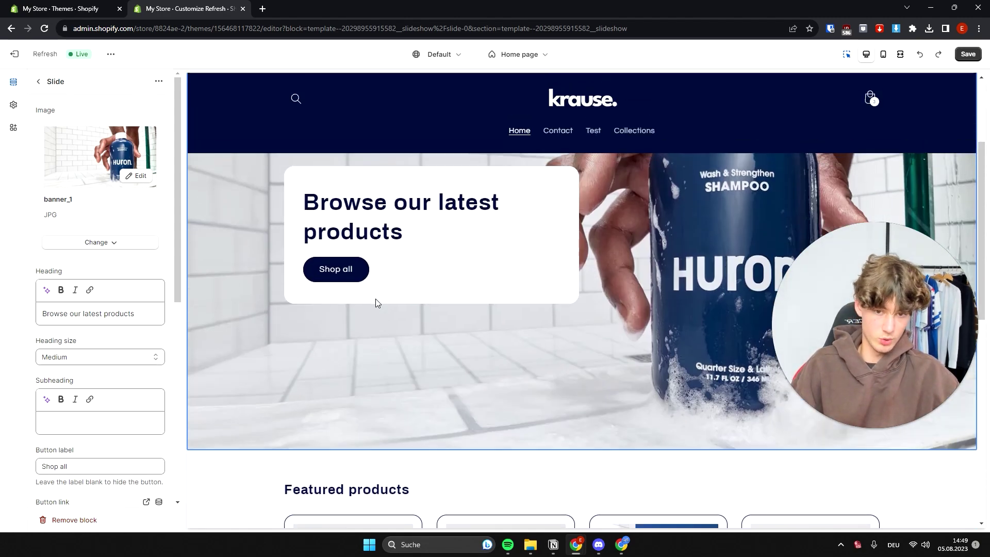
scroll(327, 192, "up", 2)
left_click_drag(69, 314, 93, 314)
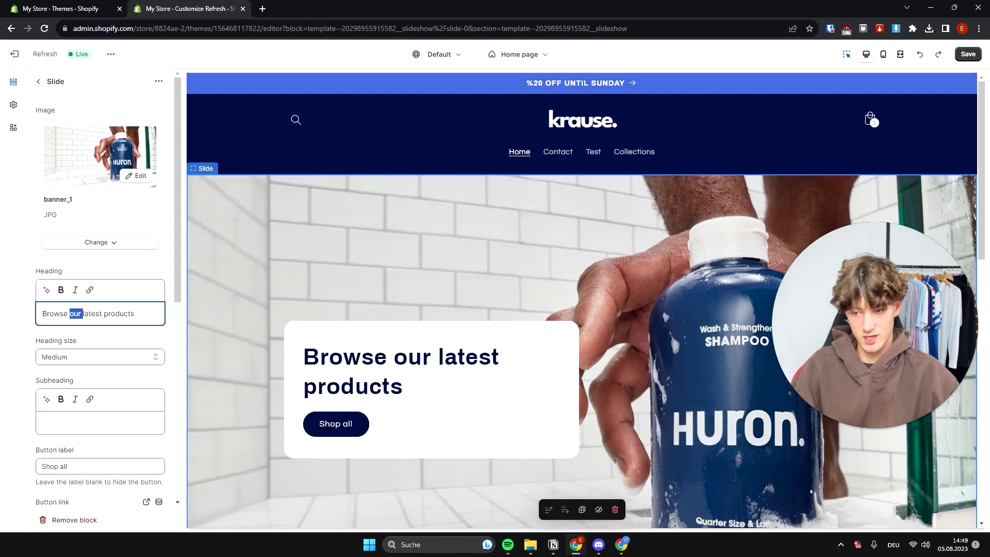
type("flatsfadsdf")
key("ctrl+a")
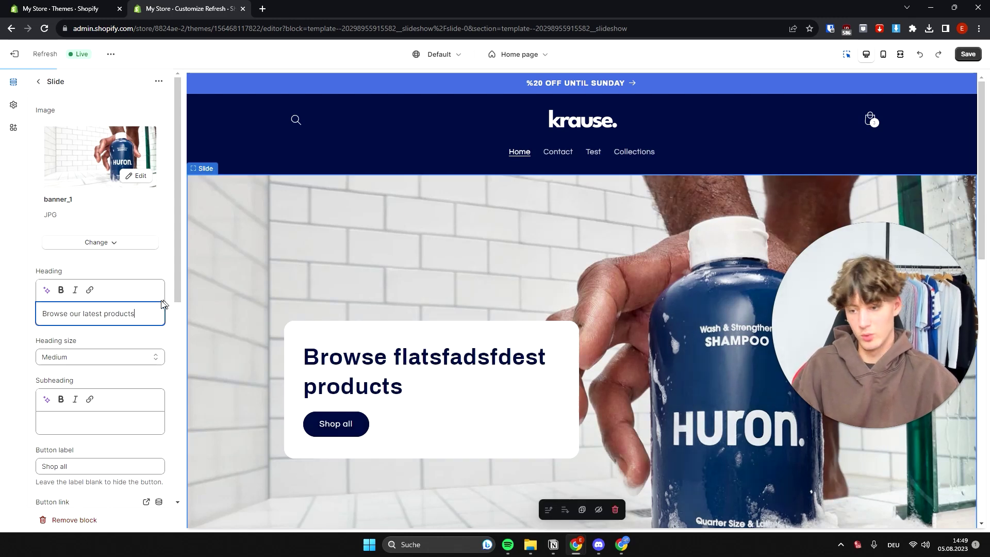
key("ctrl+z")
Try the Small and Large heading sizes on the slide and set the heading size back to Medium.
triple_click(77, 340)
left_click(85, 356)
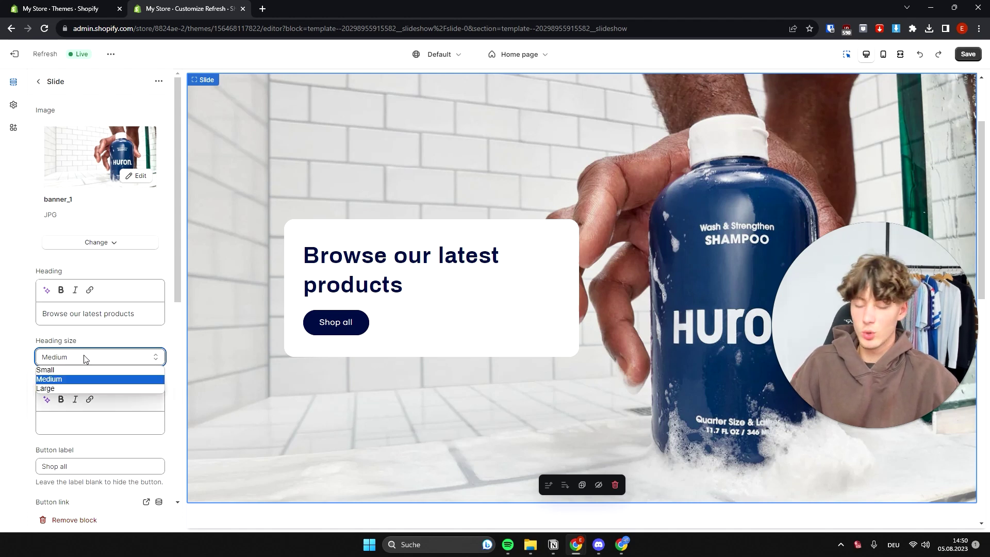
left_click(56, 370)
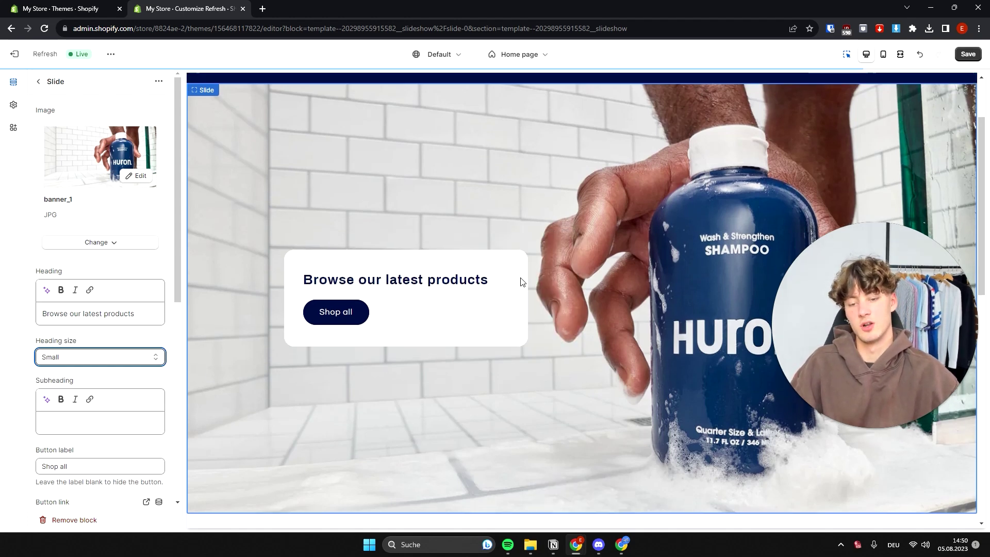
left_click(73, 357)
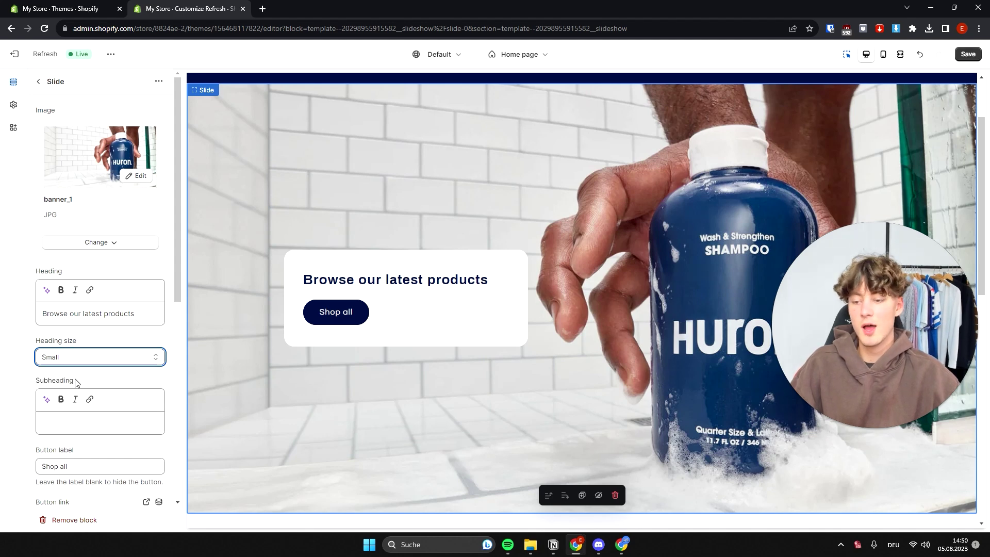
left_click(75, 379)
left_click(99, 357)
left_click(82, 389)
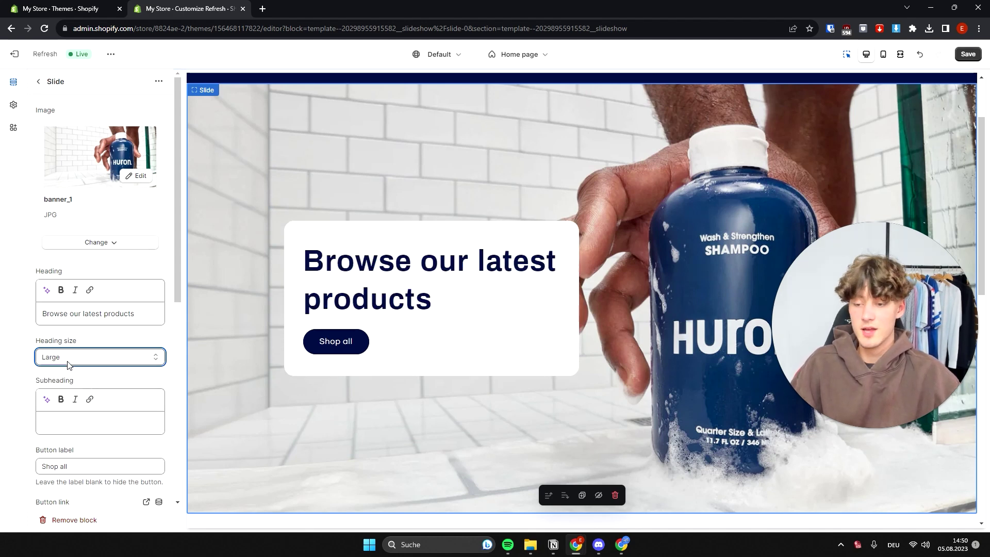
left_click(67, 360)
left_click(67, 379)
Try "Browse our newest Products." as the slide's subheading and clear the text again.
scroll(70, 229, "down", 3)
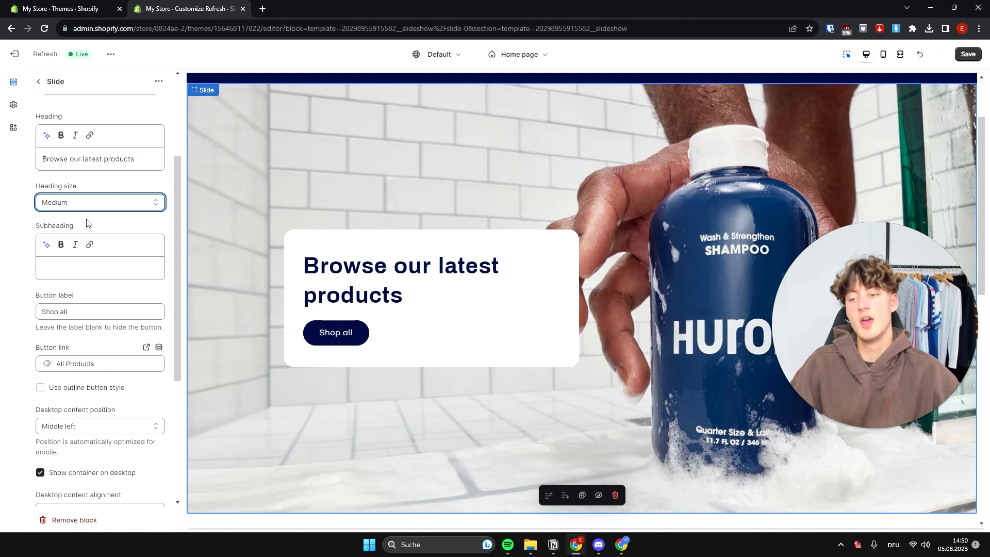
left_click(78, 267)
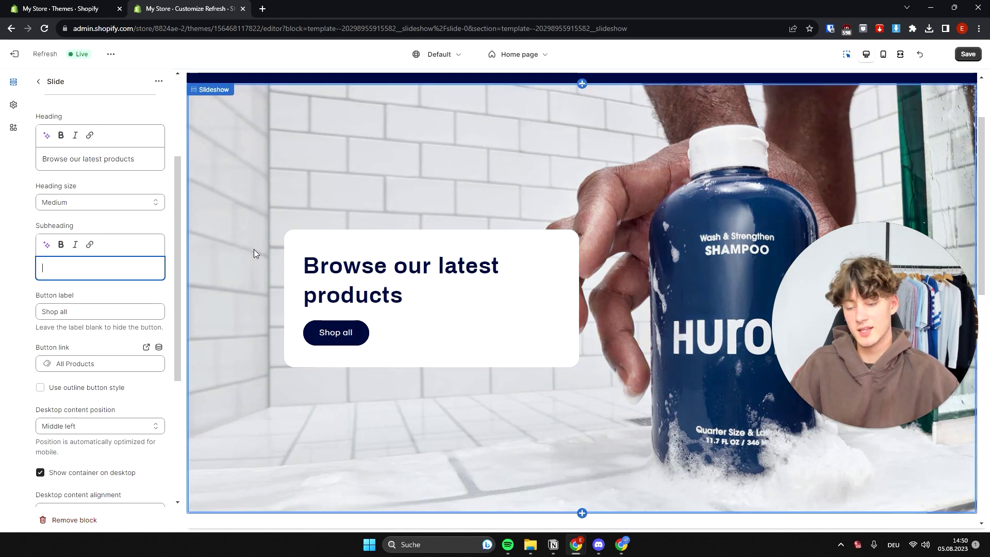
type("Browse our newest Products.")
left_click(197, 308)
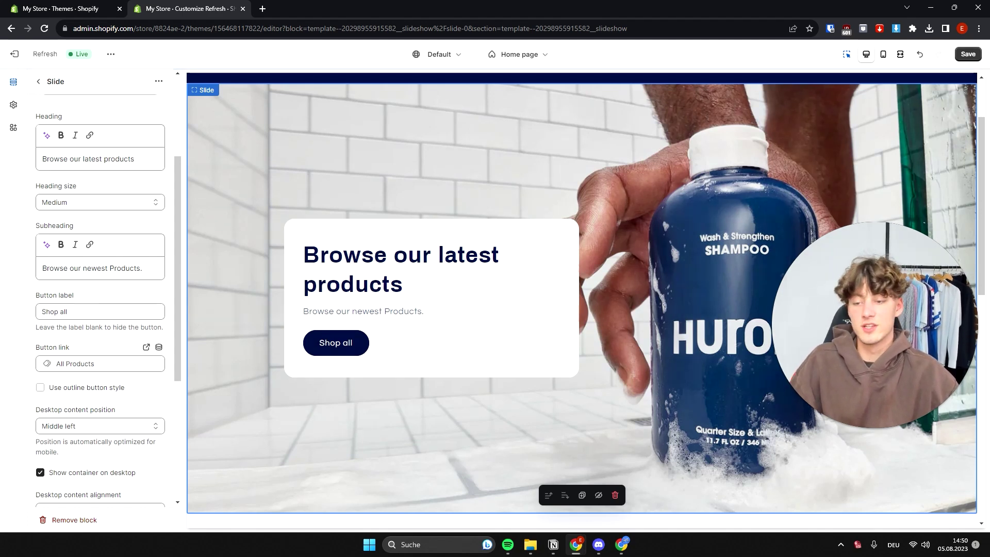
left_click(142, 268)
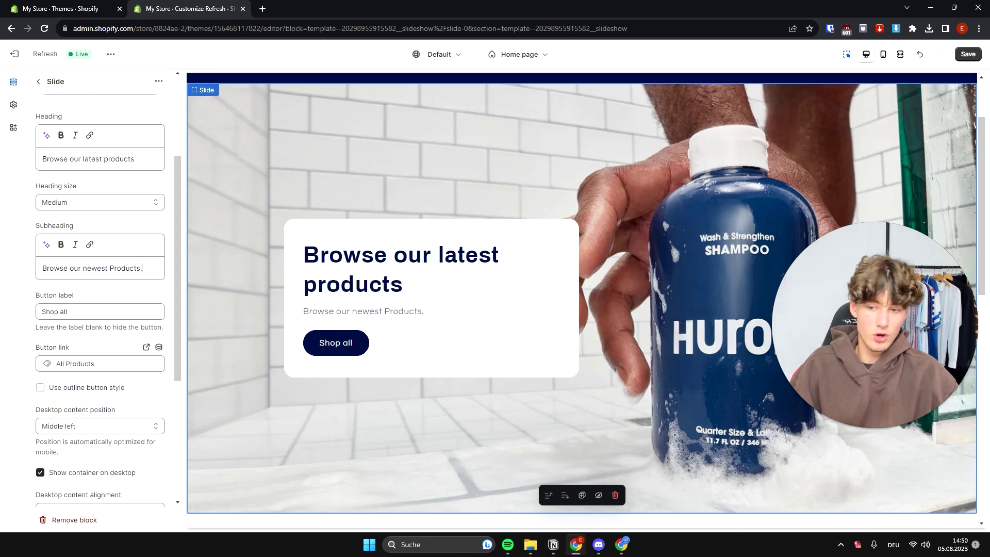
left_click_drag(142, 268, 95, 259)
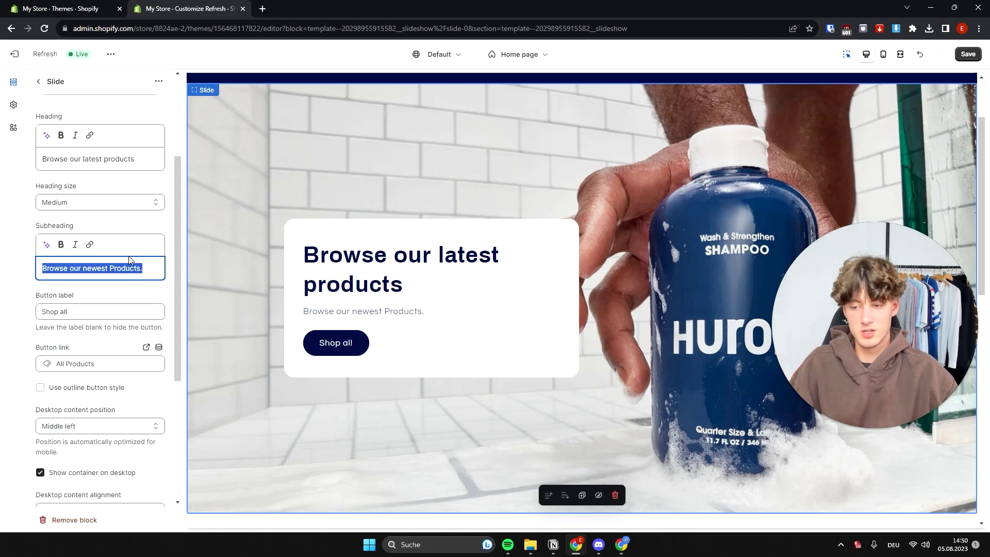
key("BackSpace")
left_click(109, 225)
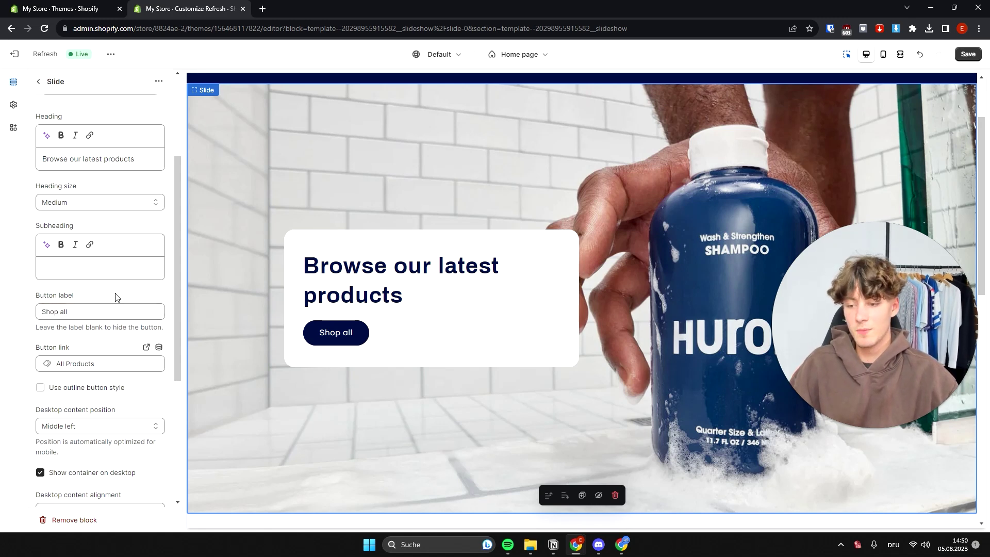
Set the slide's button label to "Buy Now".
scroll(108, 294, "down", 3)
scroll(100, 294, "up", 2)
triple_click(56, 259)
type("Buy Now")
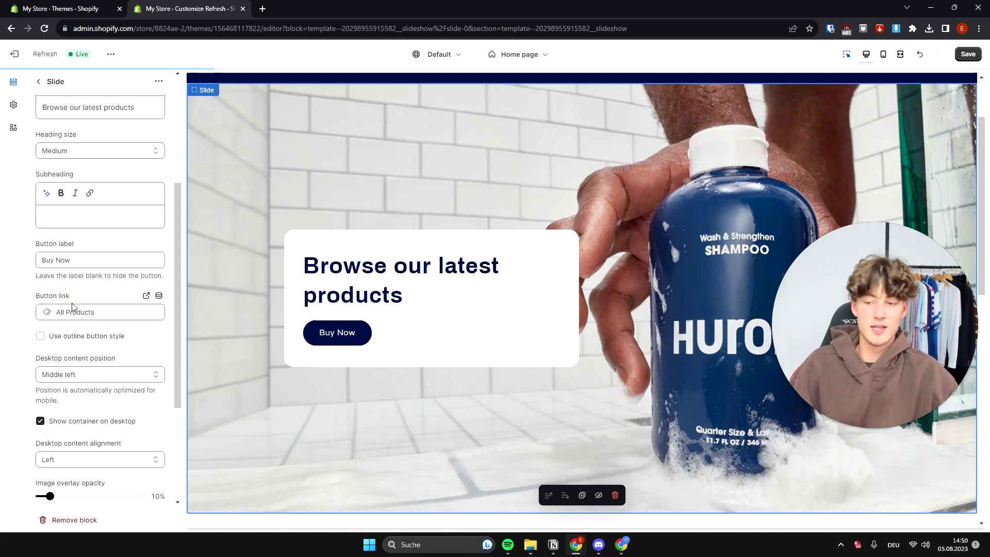
Look at the destination types offered for the slide's button link, keeping the All Products collection.
left_click(77, 311)
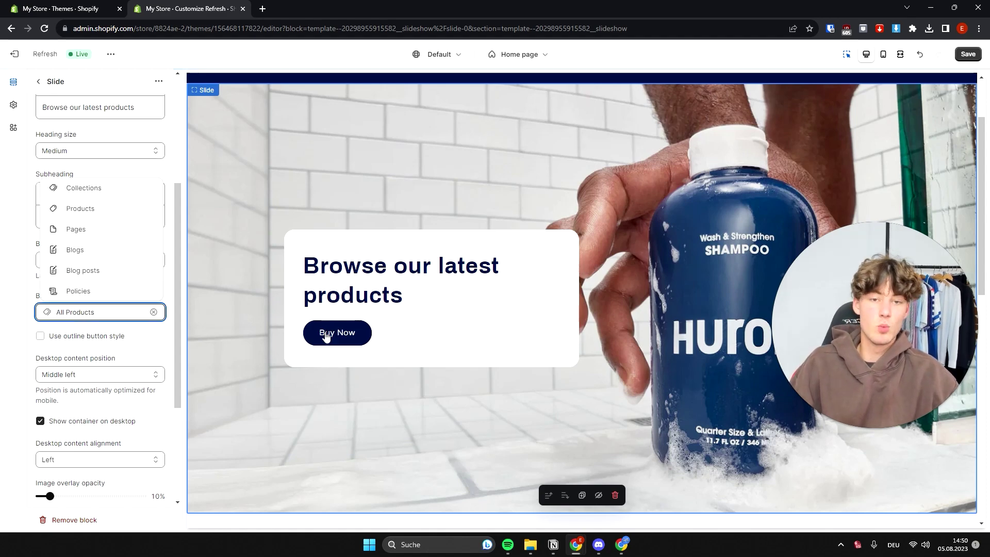
scroll(542, 165, "up", 2)
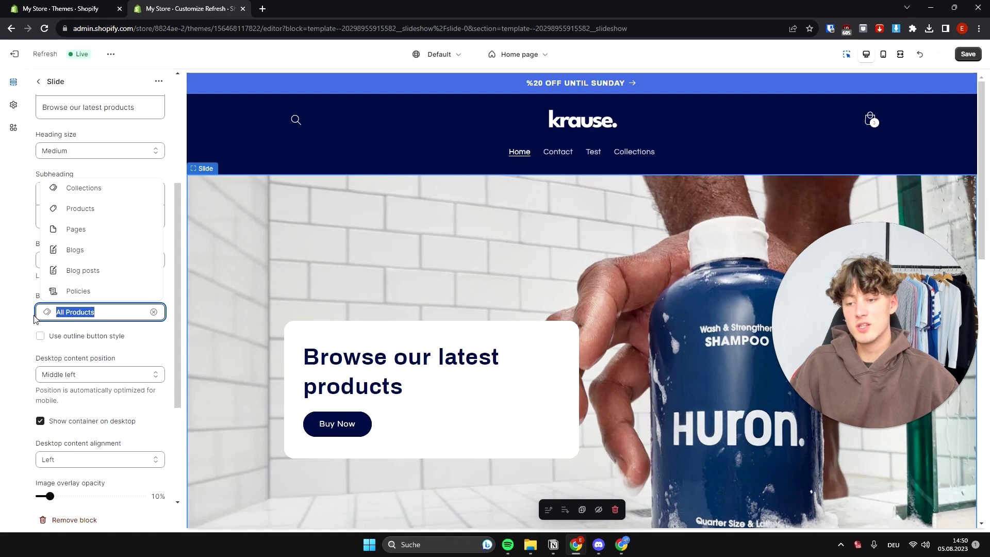
left_click(340, 425)
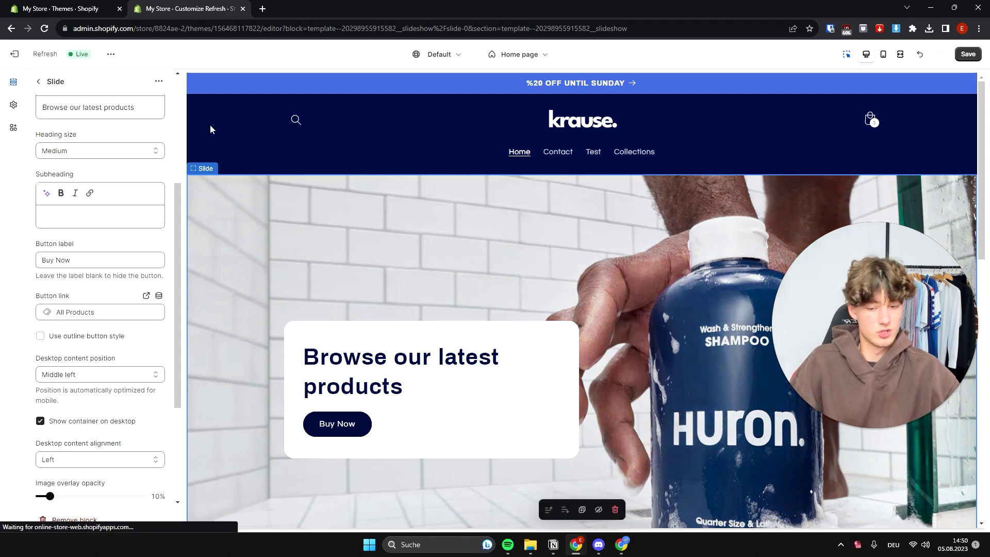
Look over the collection page that the slide's Buy Now button opens and return to the home page.
scroll(393, 268, "down", 6)
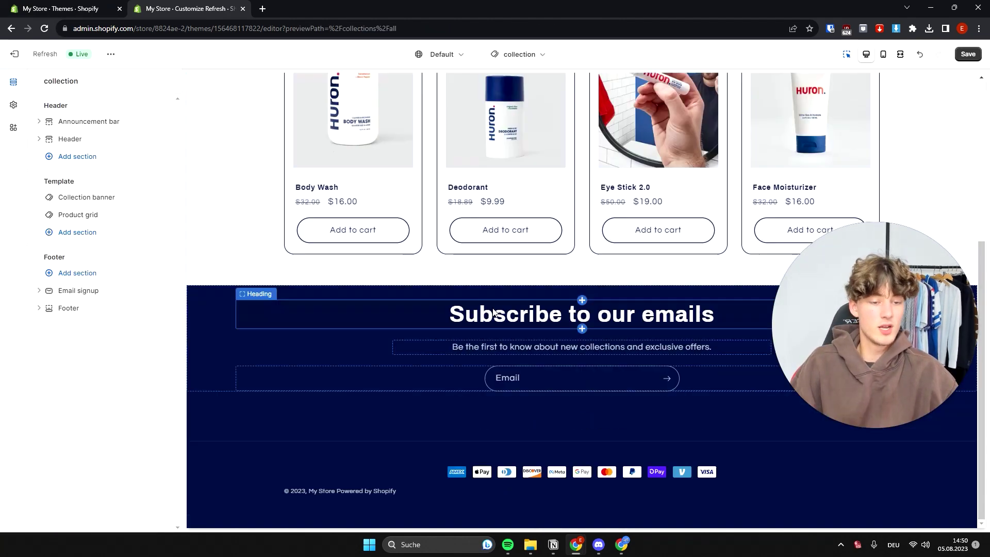
scroll(516, 290, "up", 6)
left_click(597, 152)
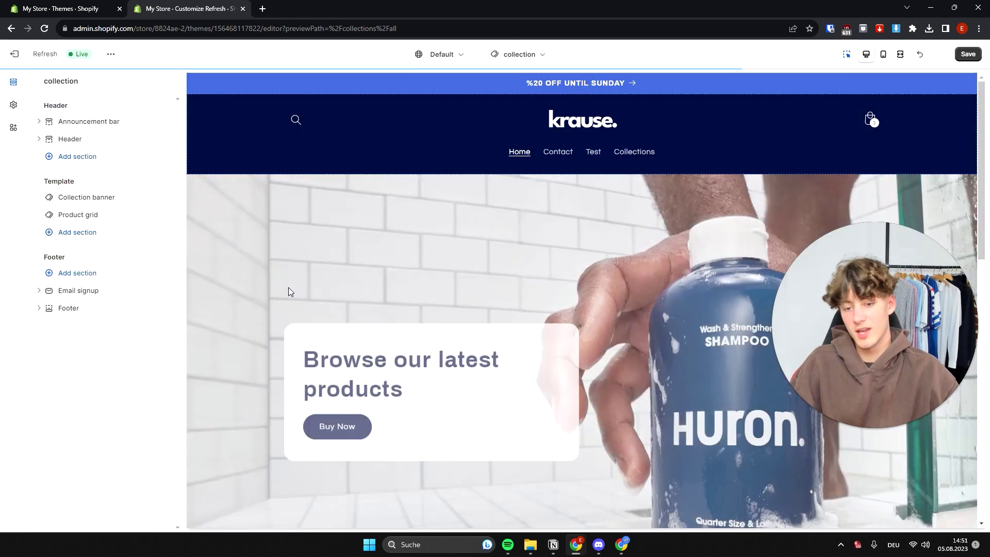
Change the slide's button link to All collections.
left_click(289, 292)
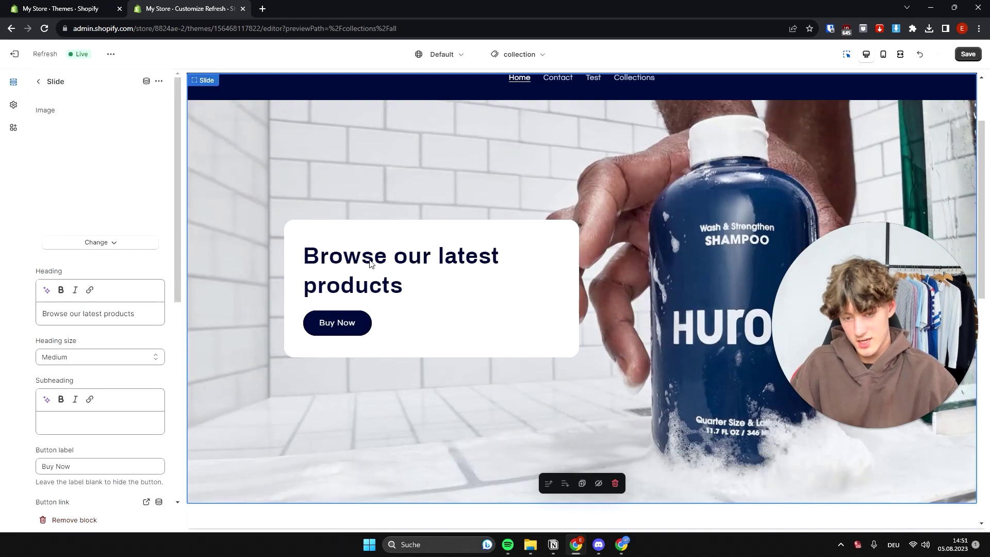
scroll(88, 307, "down", 2)
left_click(88, 312)
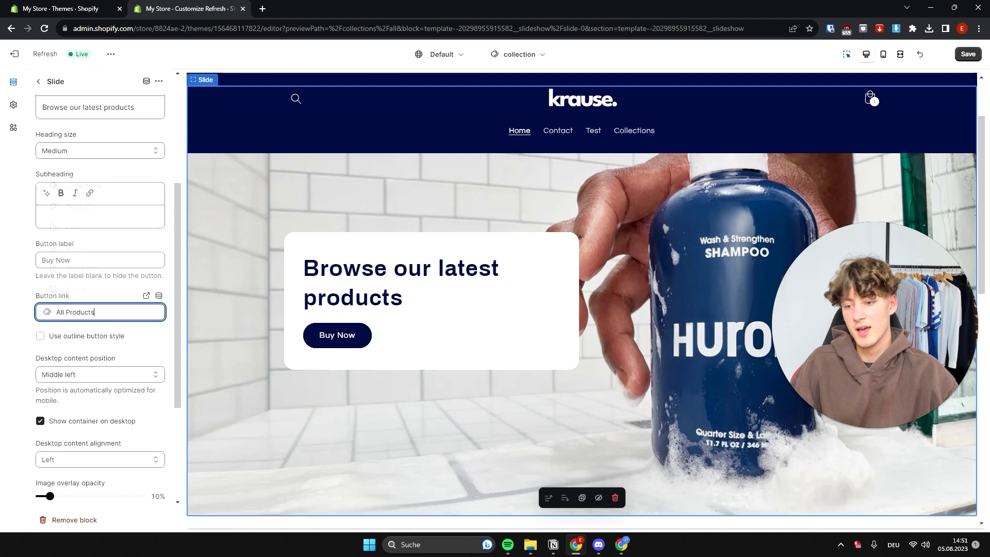
left_click(103, 195)
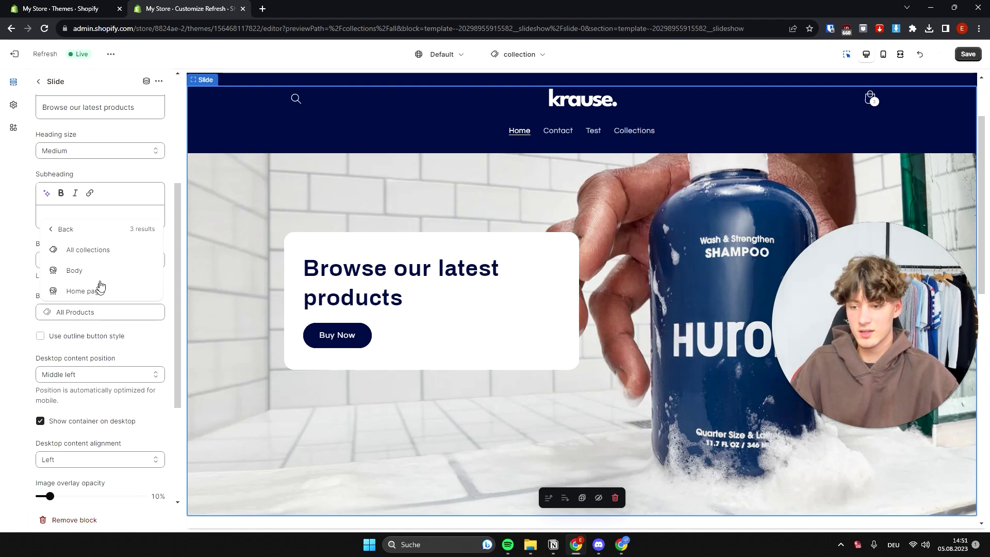
left_click(88, 250)
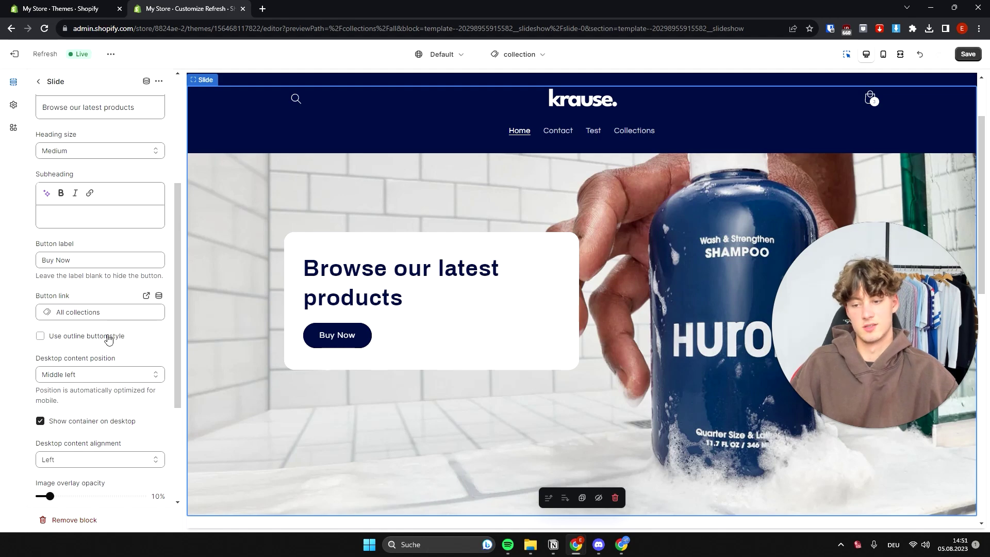
Test the slide's Buy Now button by viewing the Collections page it opens and return to the home page.
left_click(343, 337)
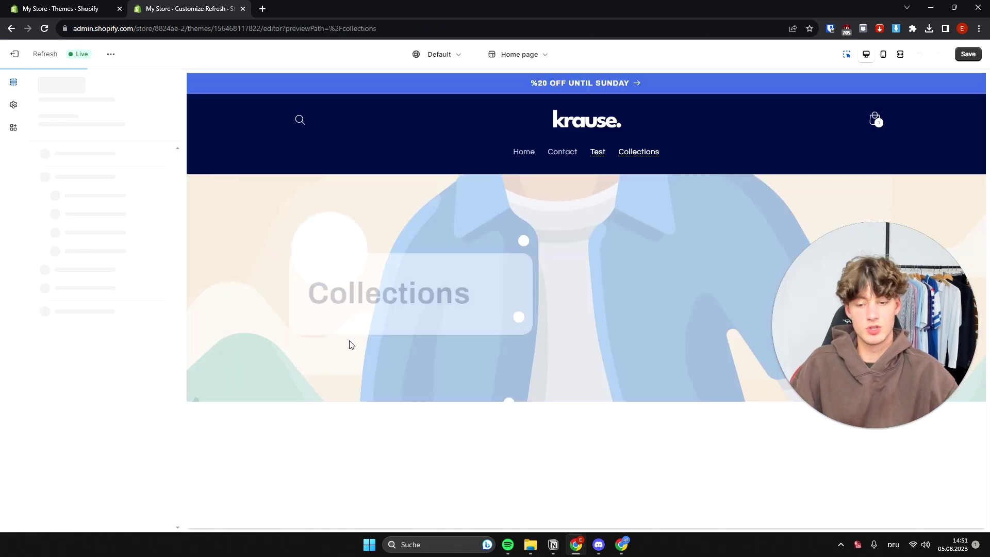
scroll(586, 329, "down", 6)
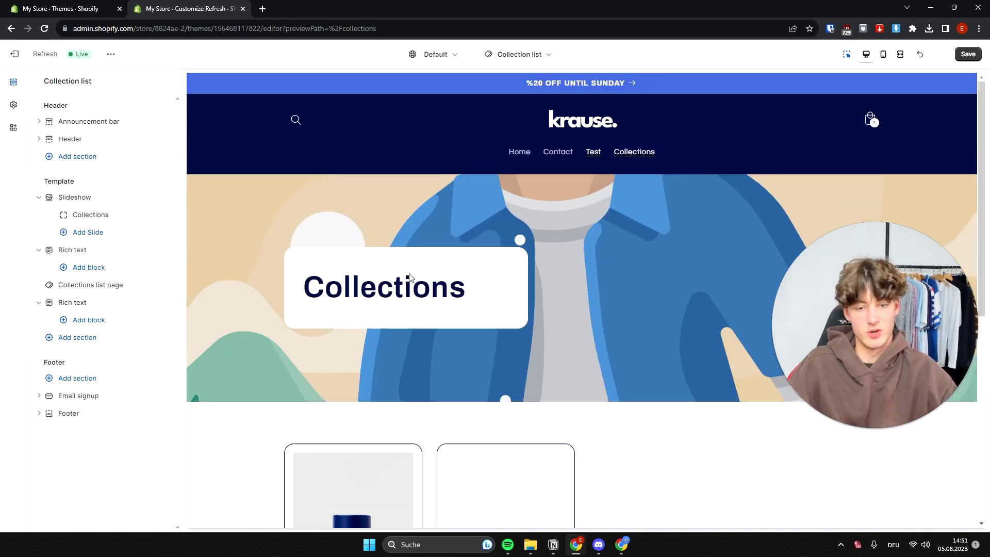
left_click(576, 125)
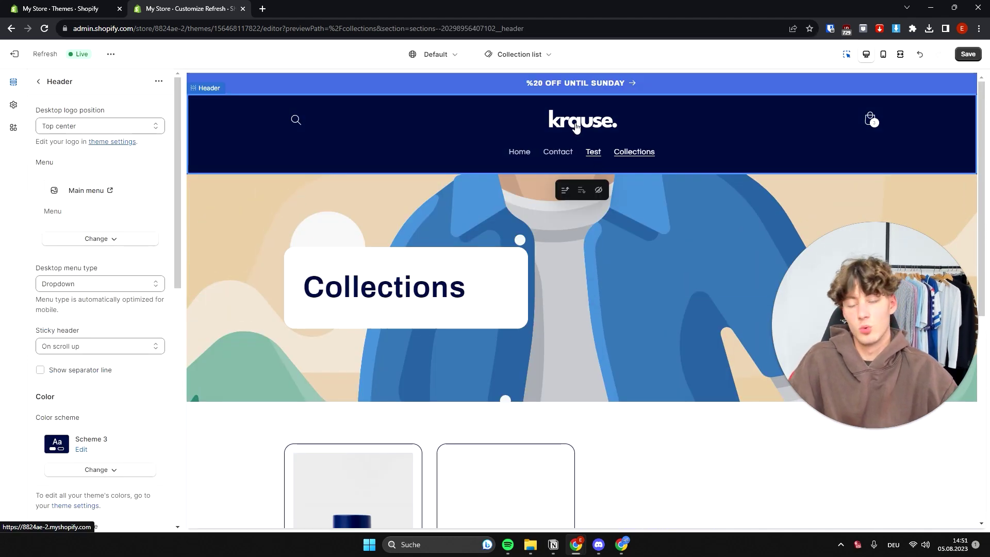
scroll(498, 325, "down", 4)
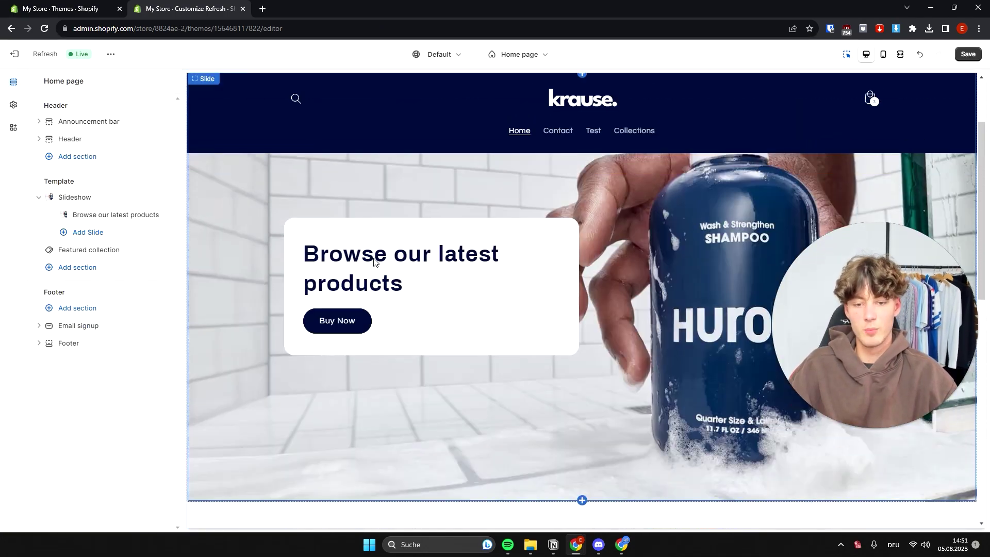
Replace the home page's Featured collection section with a Multirow section.
scroll(475, 283, "down", 8)
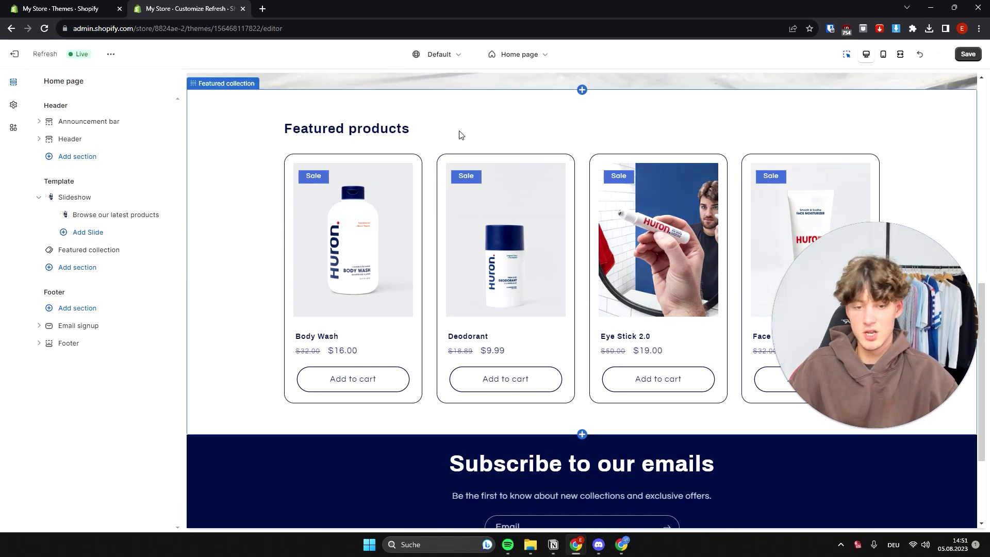
scroll(577, 161, "up", 1)
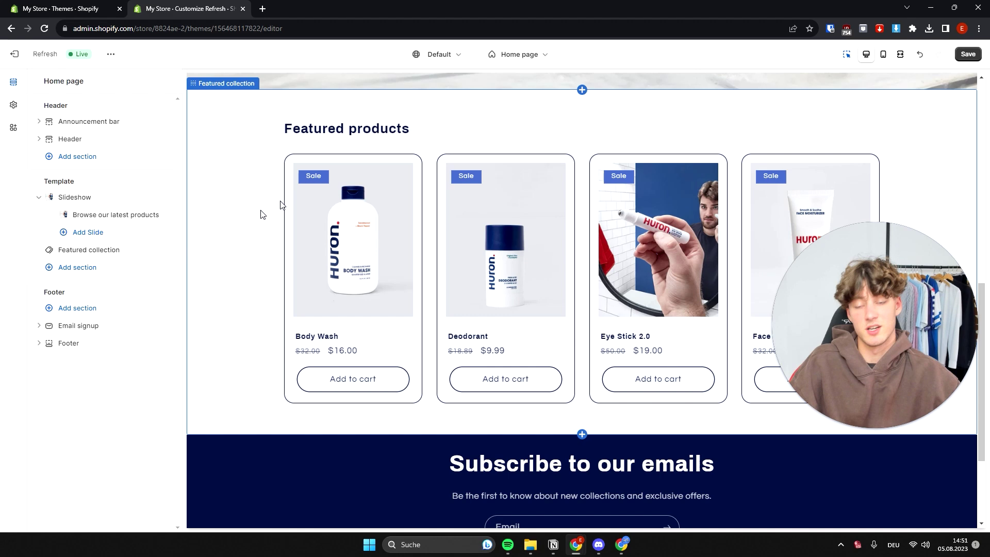
left_click(249, 201)
scroll(87, 516, "down", 5)
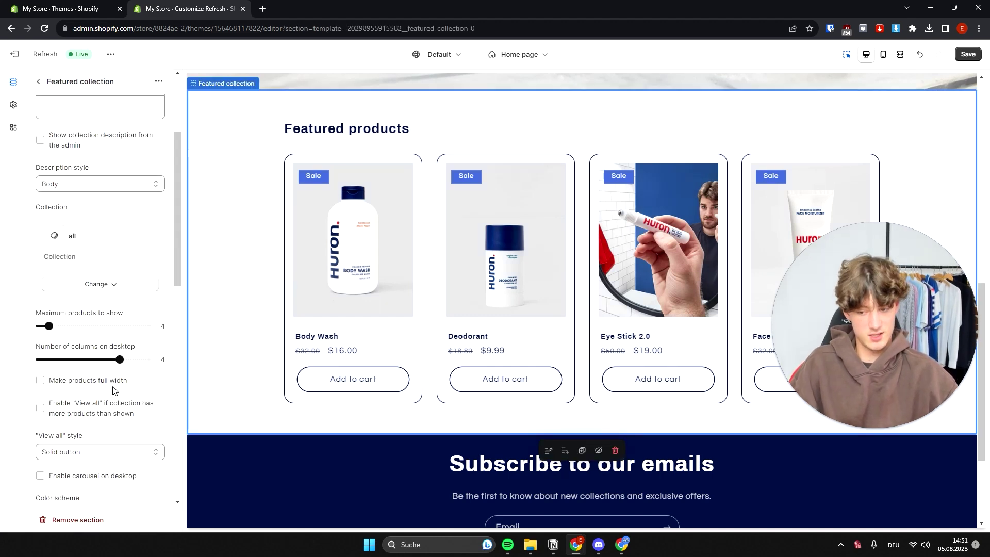
left_click(77, 520)
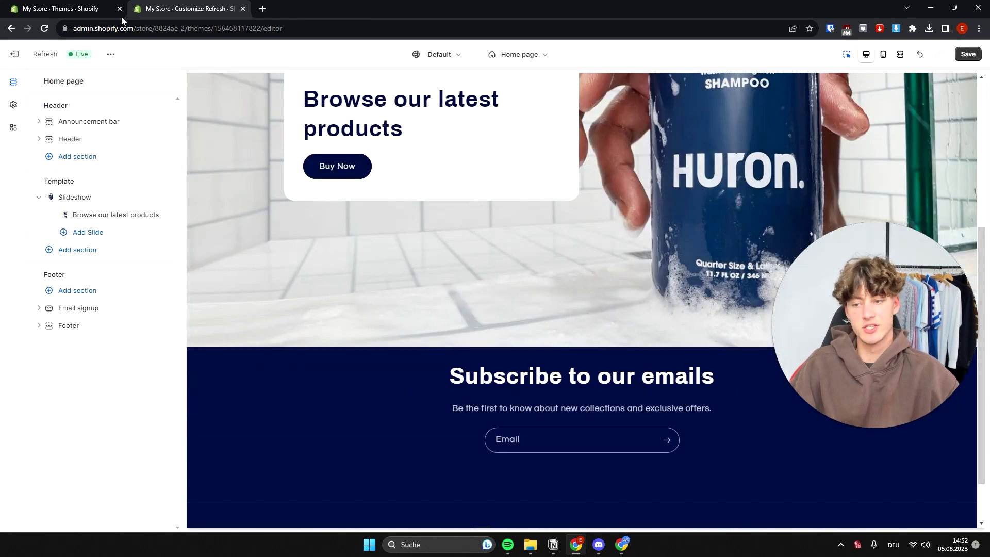
left_click(107, 257)
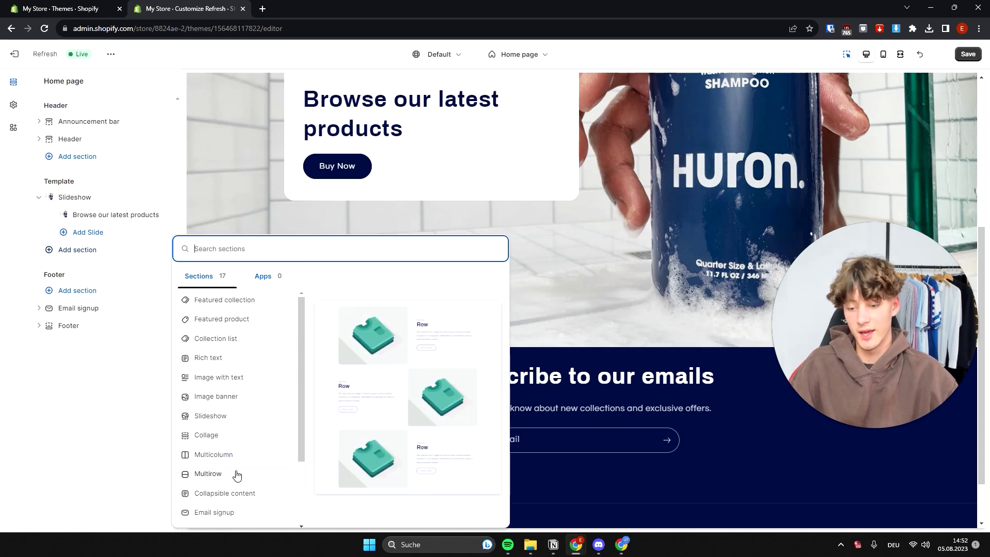
left_click(208, 473)
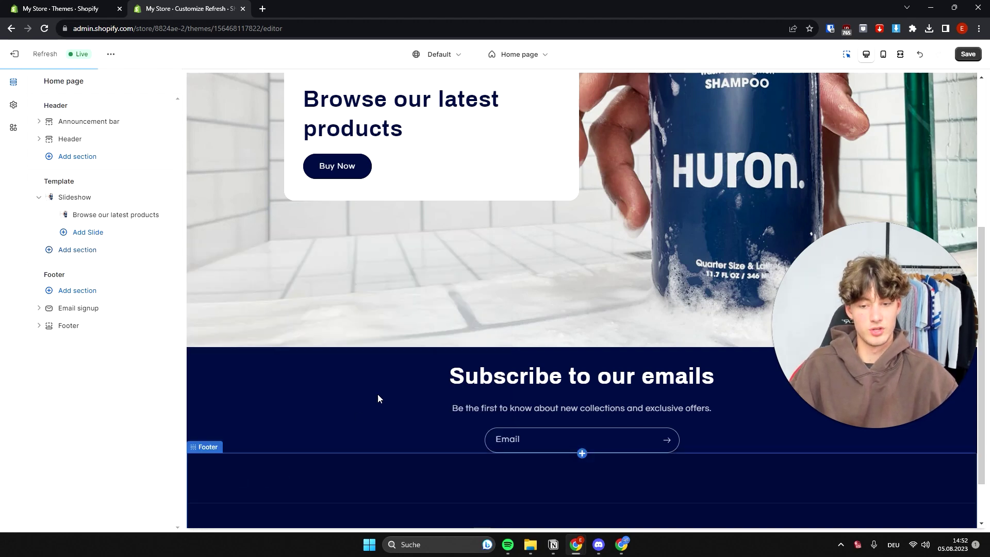
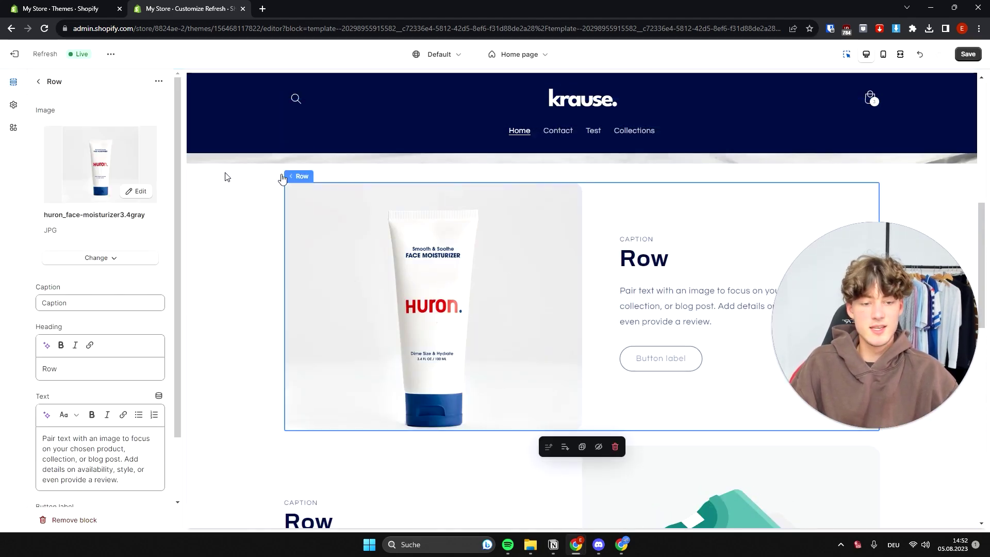
Set the first row's caption to "#1 Best Seller" and its heading to "Face Moisturizer".
left_click(52, 302)
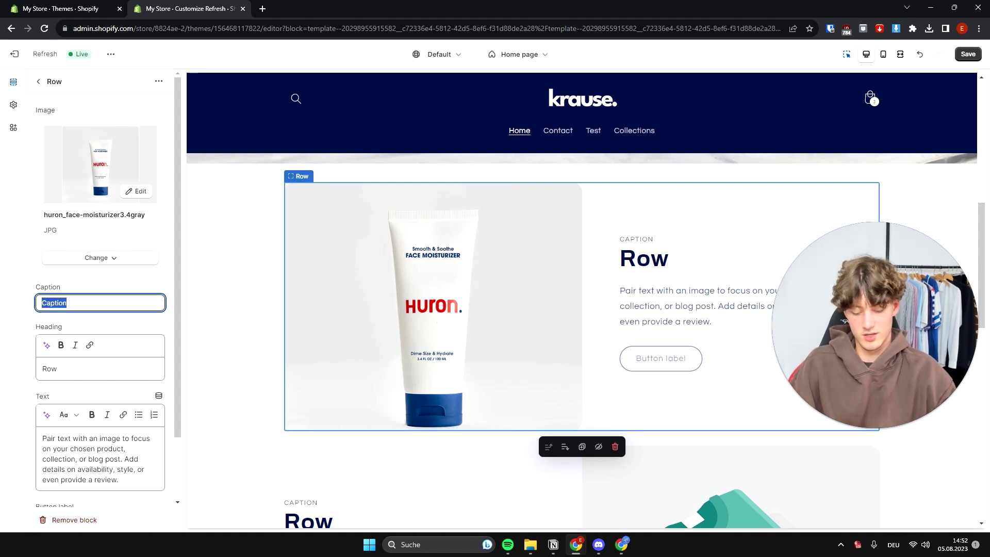
key("BackSpace")
type("#1 Best Seller")
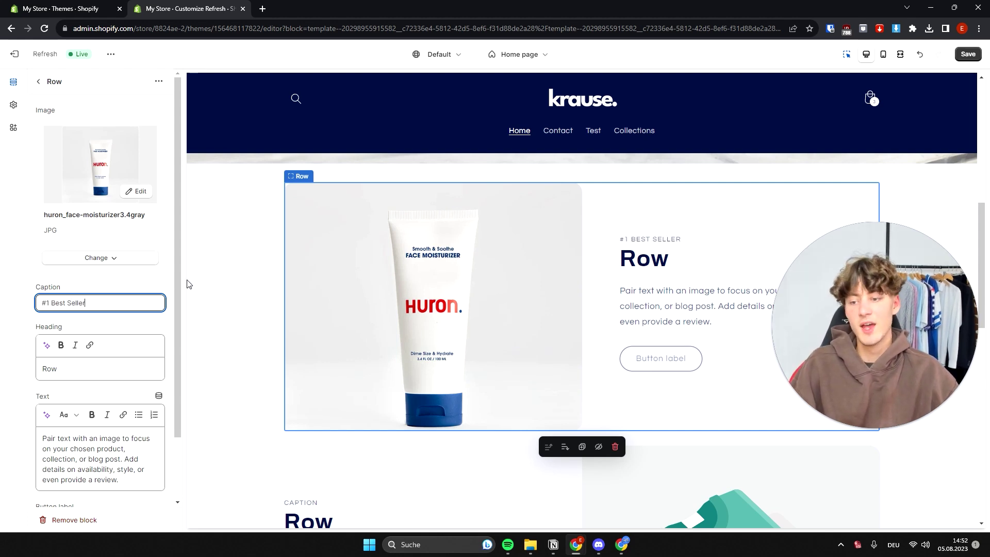
left_click(103, 368)
type("Hu")
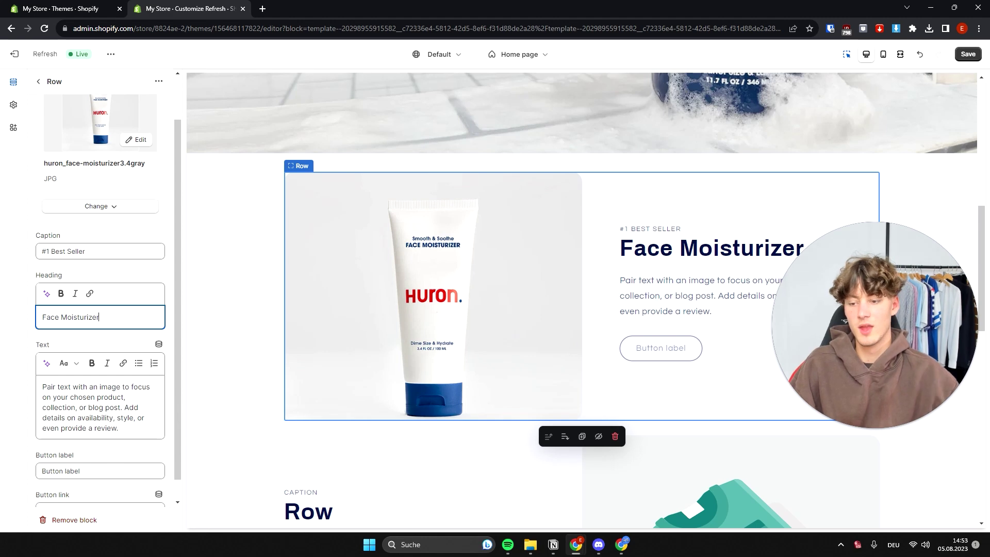
Set the Face Moisturizer row's button label to "Buy Me", keeping the placeholder description text.
left_click(111, 384)
left_click_drag(118, 429, 3, 389)
left_click(122, 444)
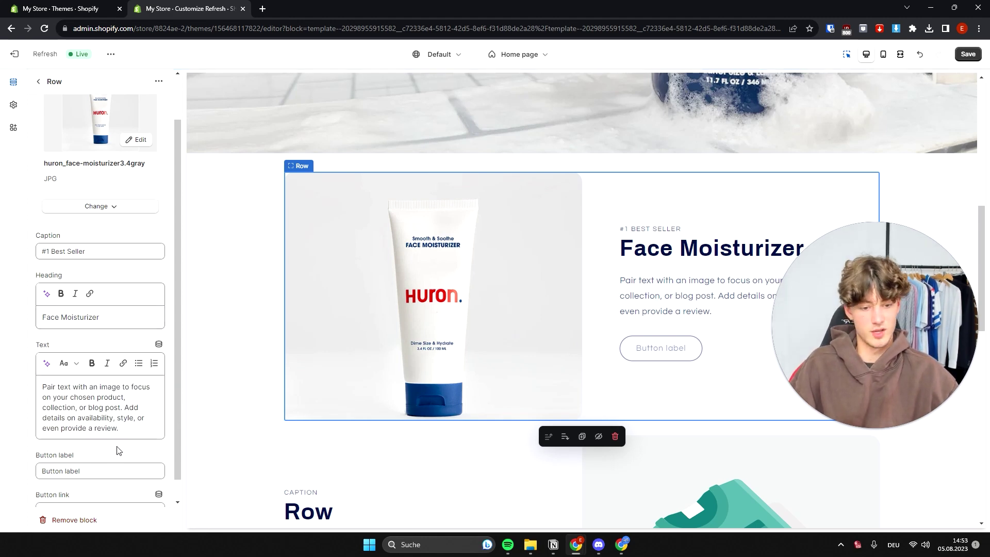
scroll(118, 447, "down", 1)
left_click(59, 437)
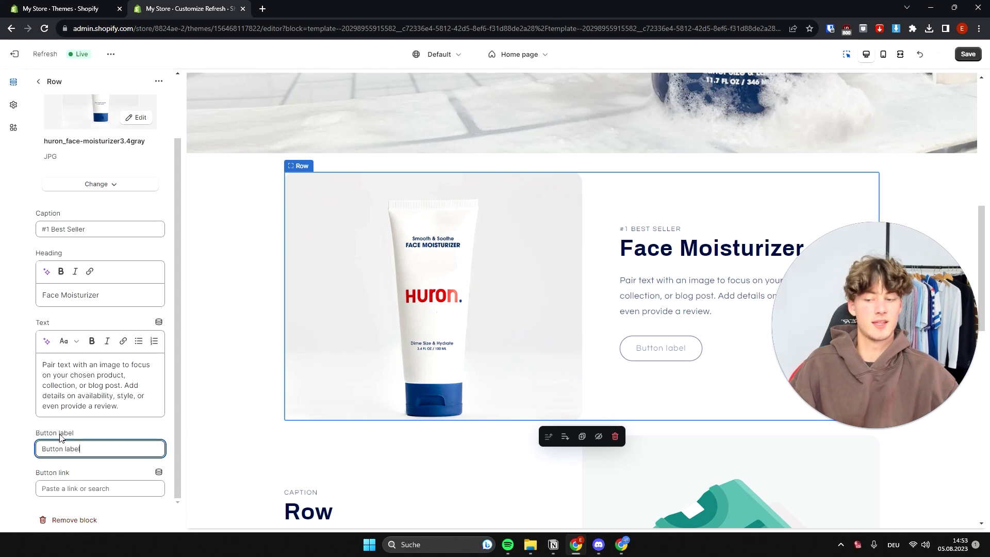
type("Buy Me")
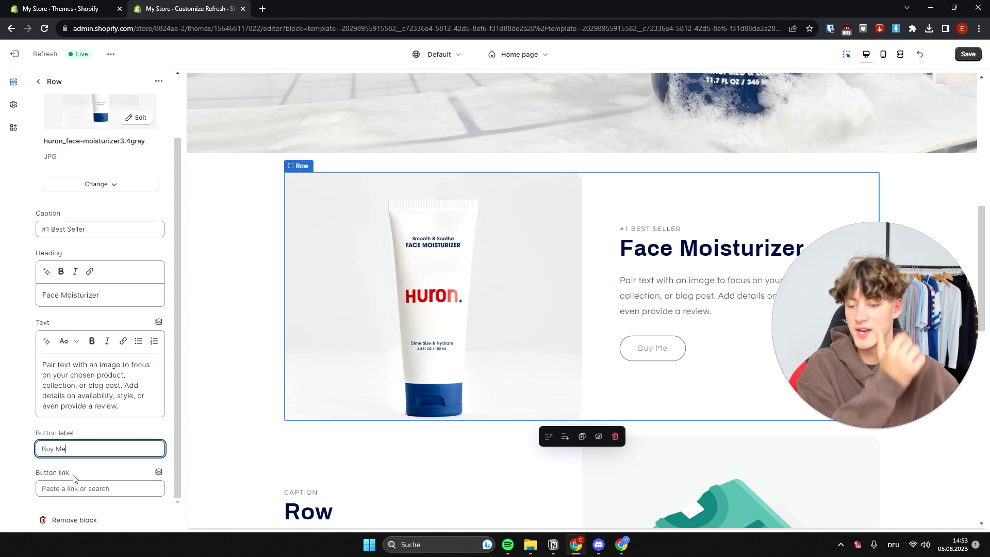
Link the Face Moisturizer row's button to the Face Moisturizer product.
scroll(426, 301, "up", 1)
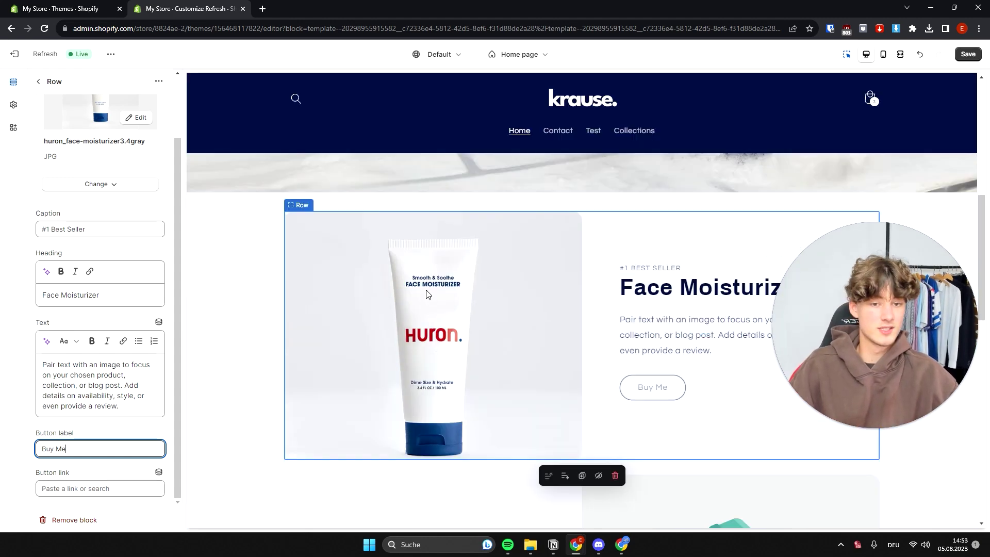
scroll(425, 292, "up", 5)
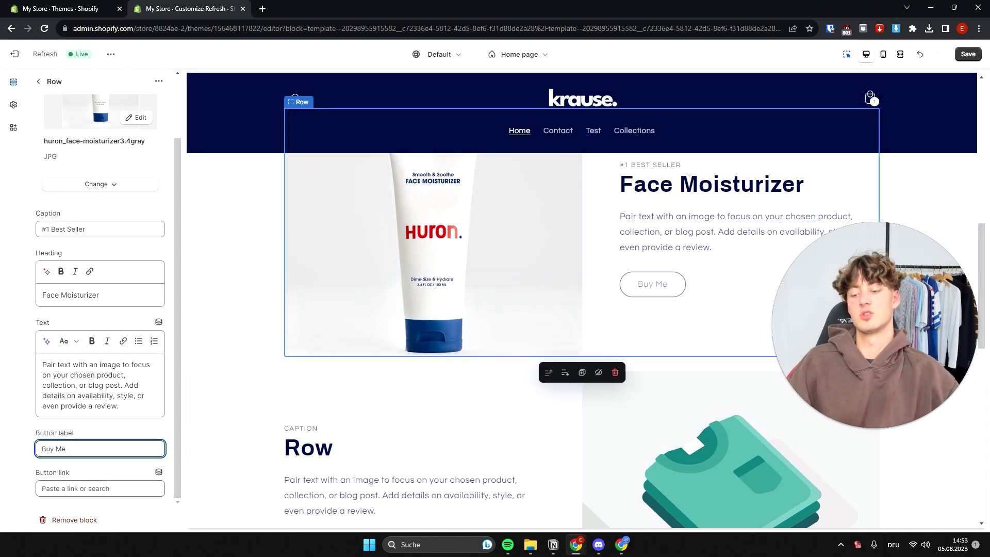
left_click(100, 488)
left_click(78, 386)
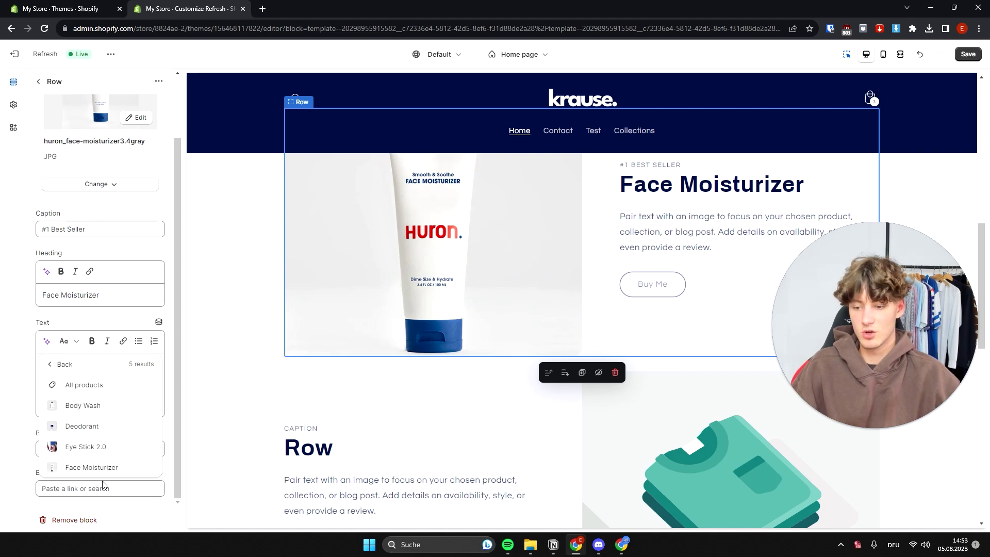
left_click(90, 468)
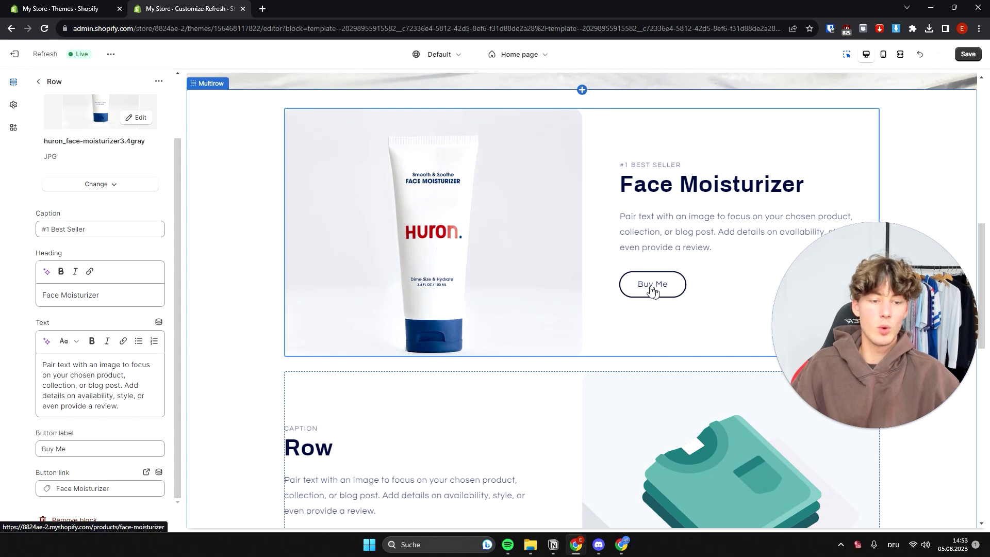
Test the Buy Me button by looking over the product page it opens and return to the home page.
left_click(673, 290)
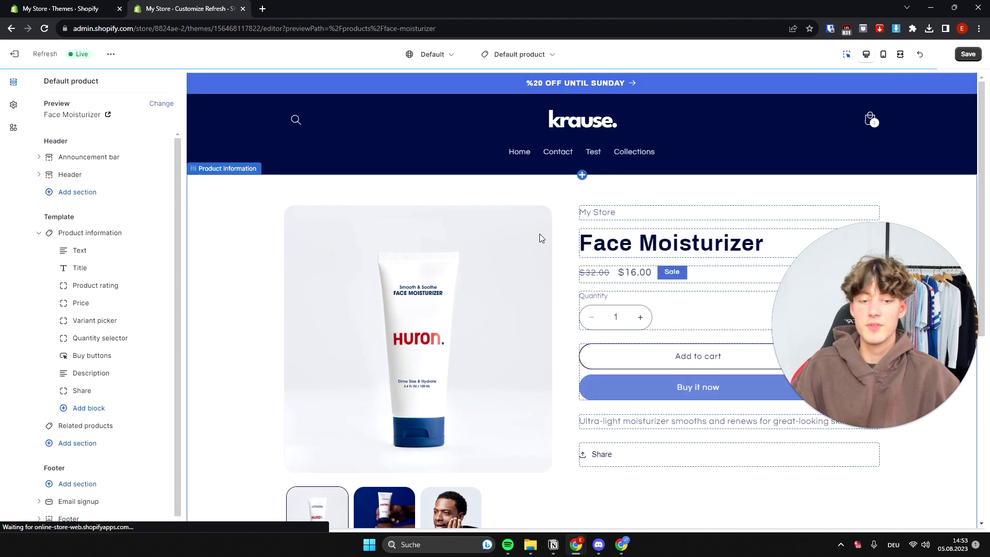
scroll(595, 199, "down", 5)
scroll(572, 301, "up", 5)
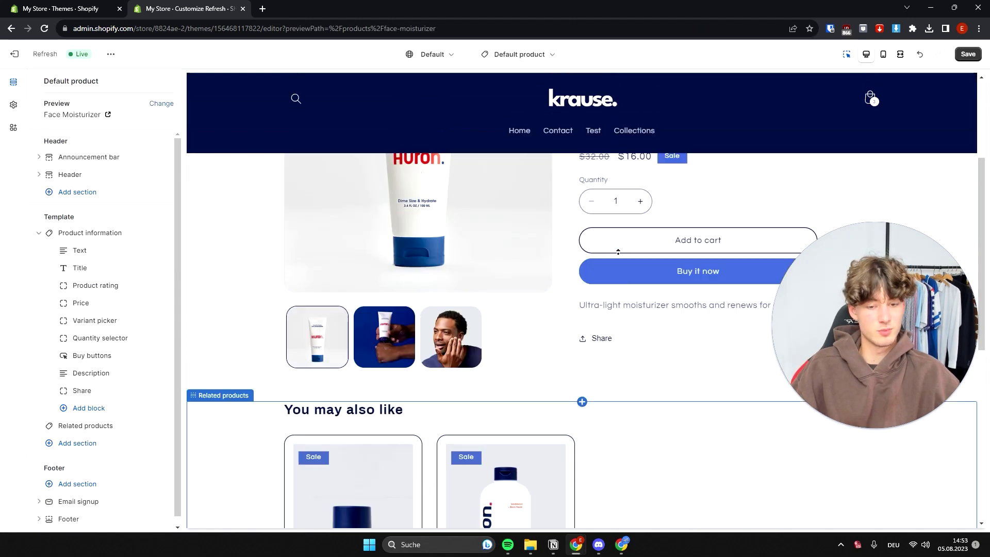
scroll(571, 301, "down", 2)
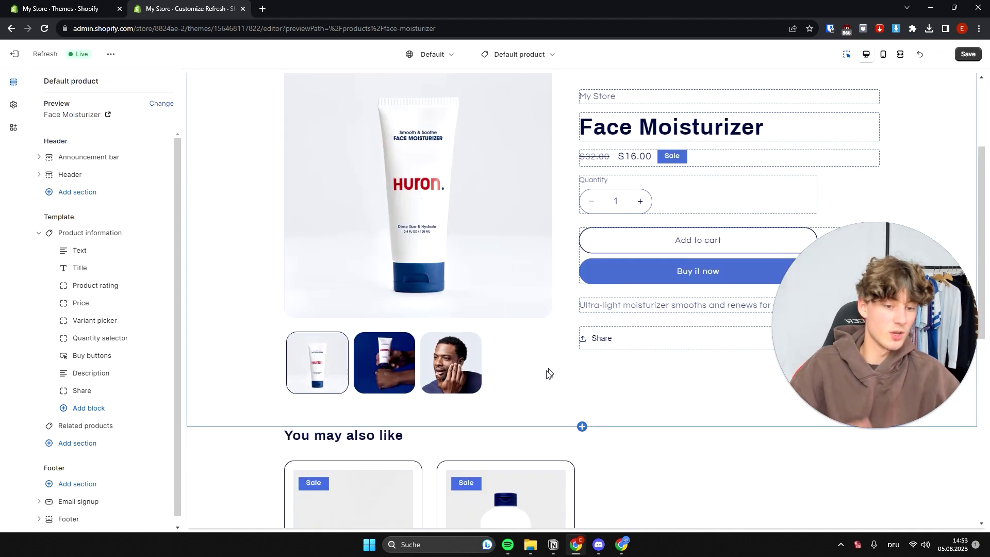
scroll(549, 373, "up", 2)
left_click(564, 127)
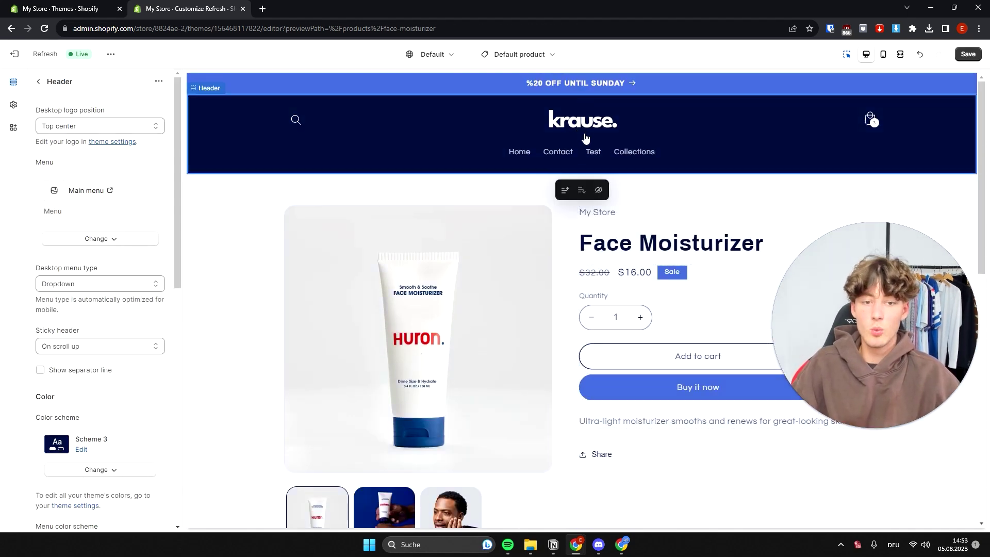
Look over the Face Moisturizer row and the remaining placeholder rows of the home page's Multirow section.
scroll(396, 320, "down", 3)
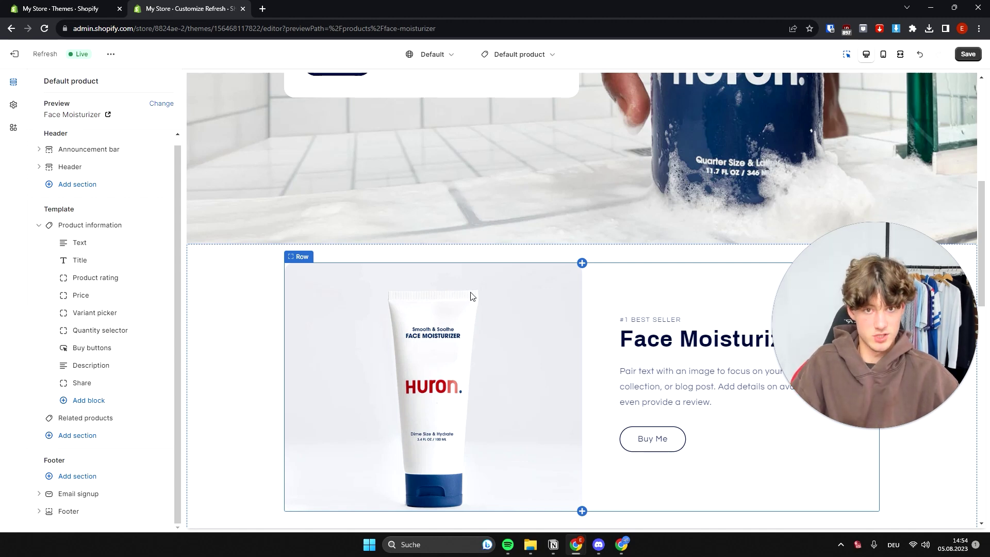
scroll(433, 250, "down", 2)
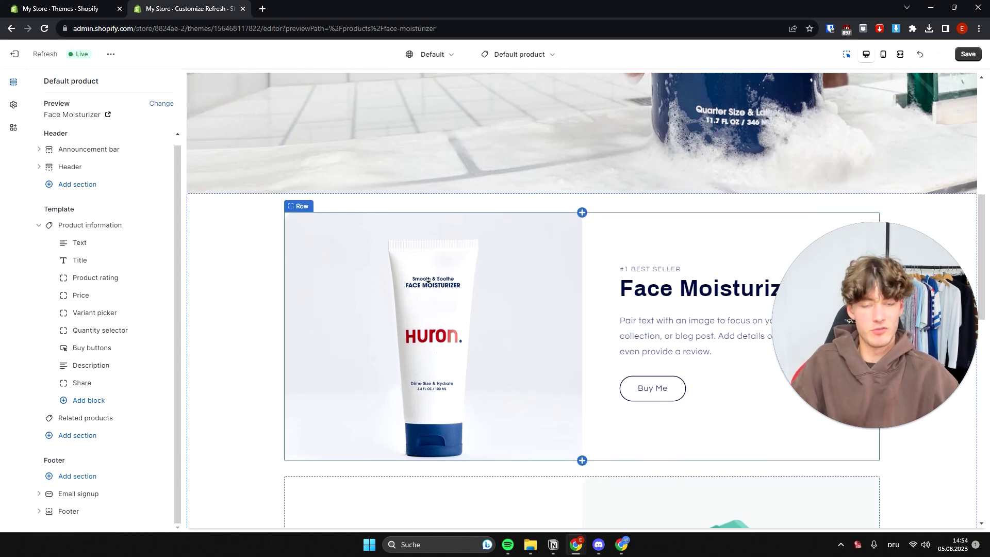
scroll(432, 242, "down", 10)
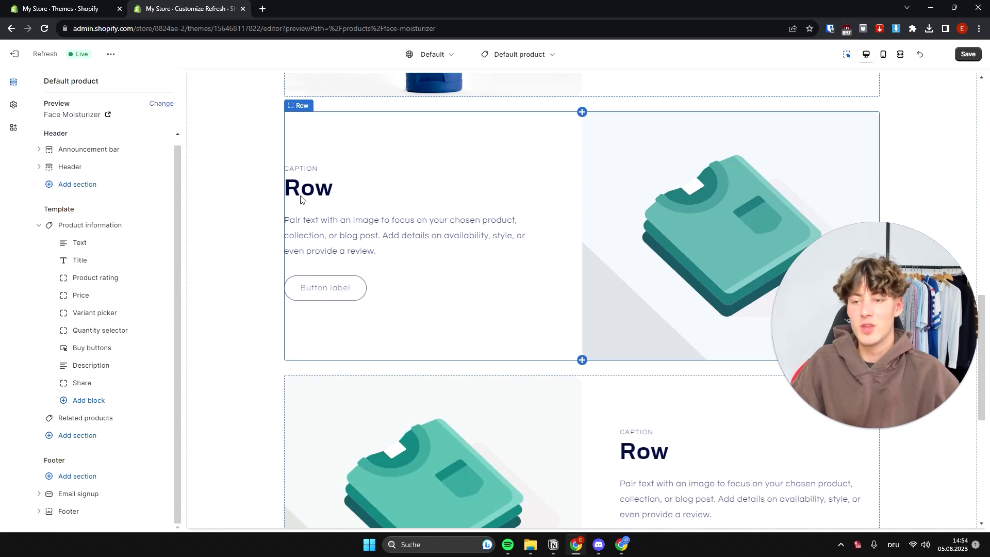
scroll(464, 261, "up", 4)
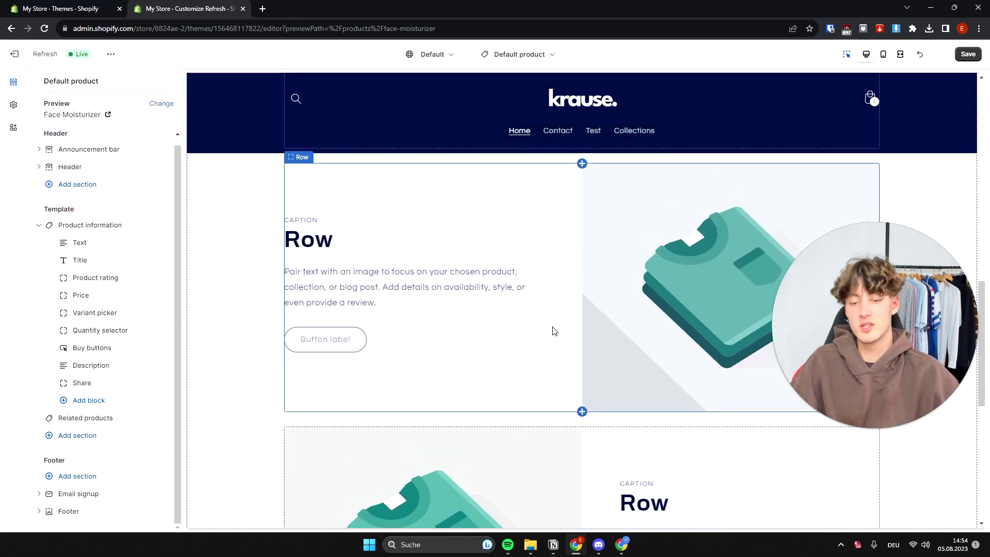
Add a Multicolumn section to the template below the related products.
left_click(376, 250)
scroll(650, 289, "down", 5)
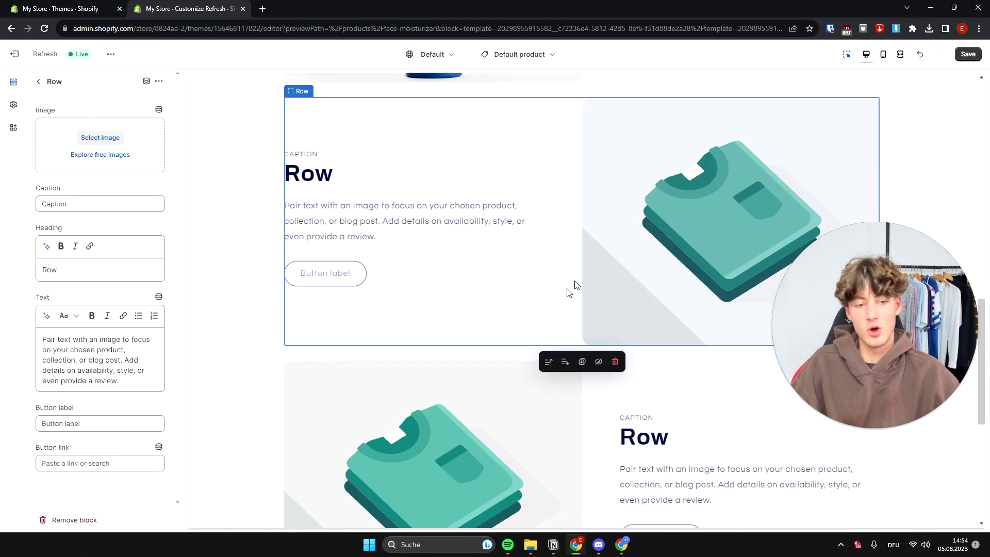
scroll(620, 287, "down", 5)
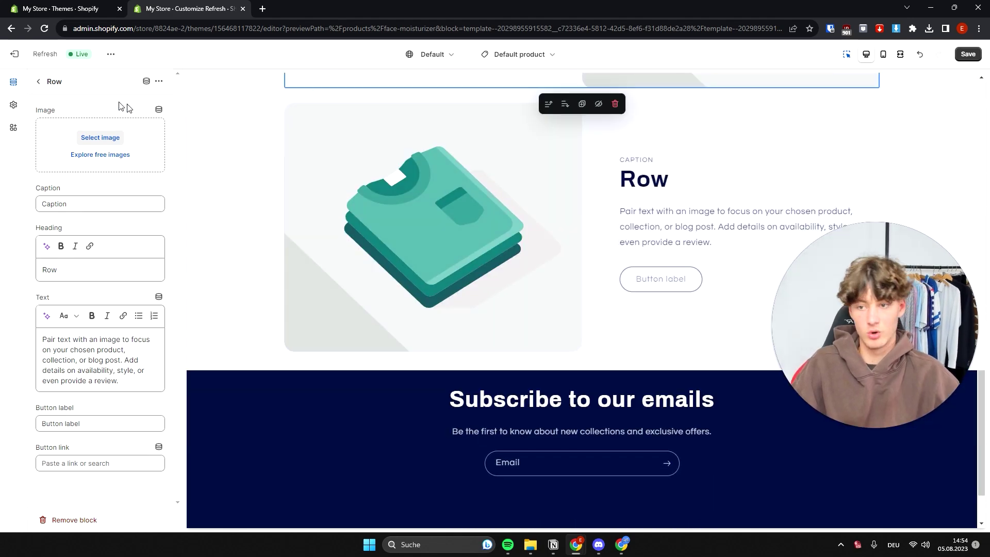
left_click(35, 82)
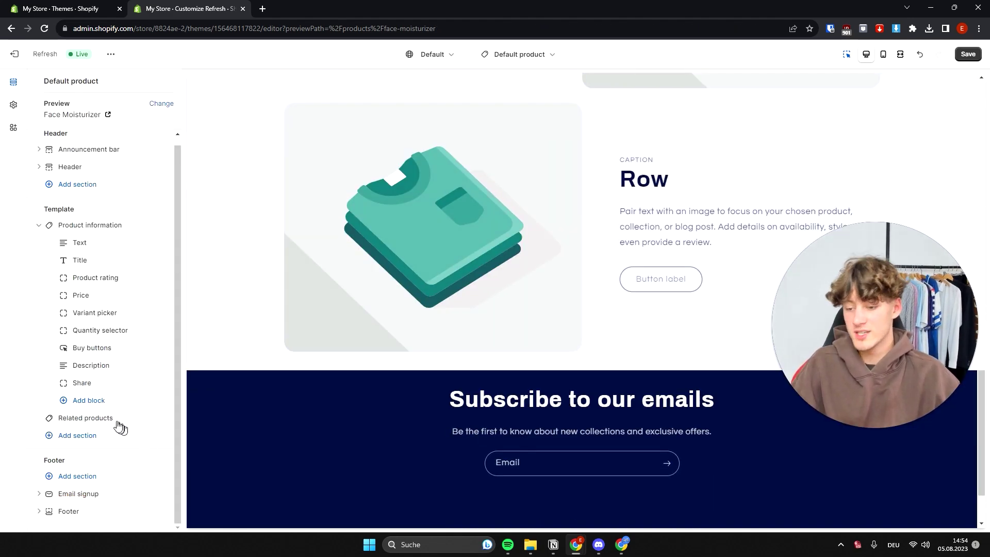
left_click(78, 436)
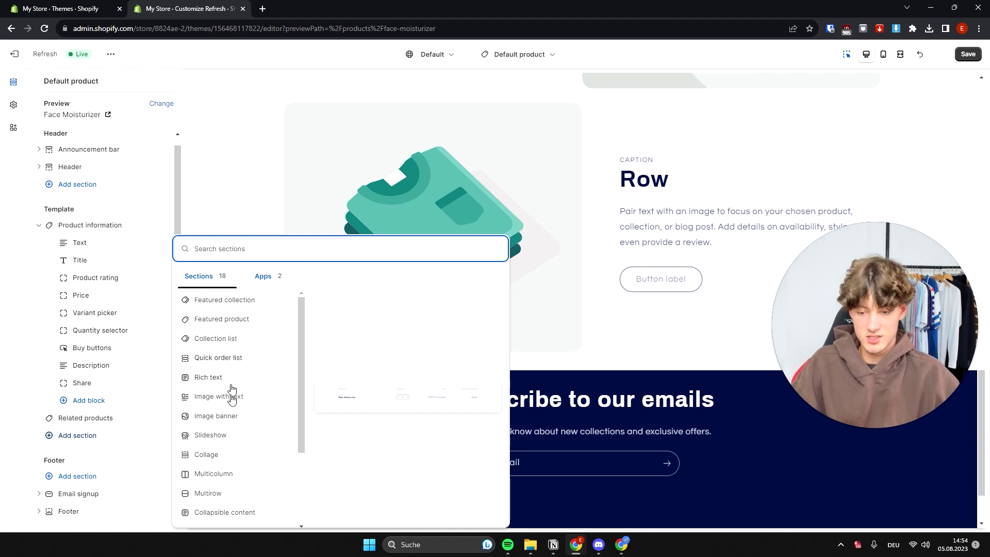
left_click(221, 479)
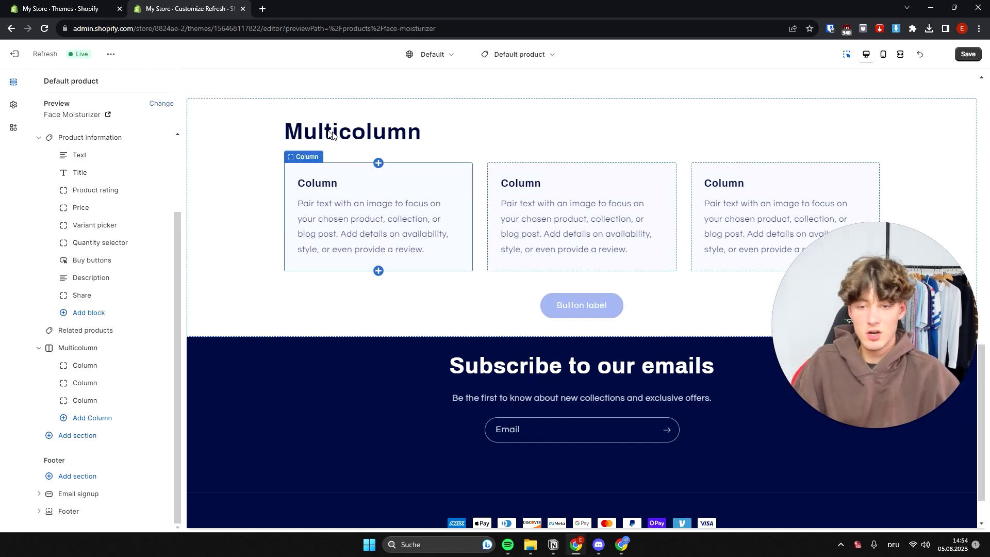
Set the first Multicolumn column's image to the face moisturizer photo of the man touching his cheek.
left_click(384, 230)
left_click(541, 212)
left_click(682, 215)
left_click(387, 220)
left_click(387, 219)
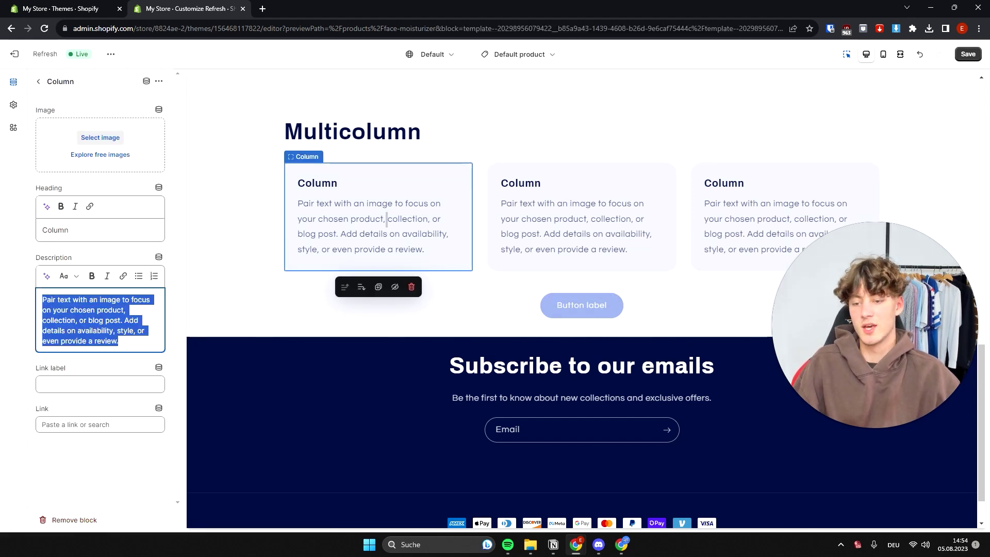
key("shift+Tab")
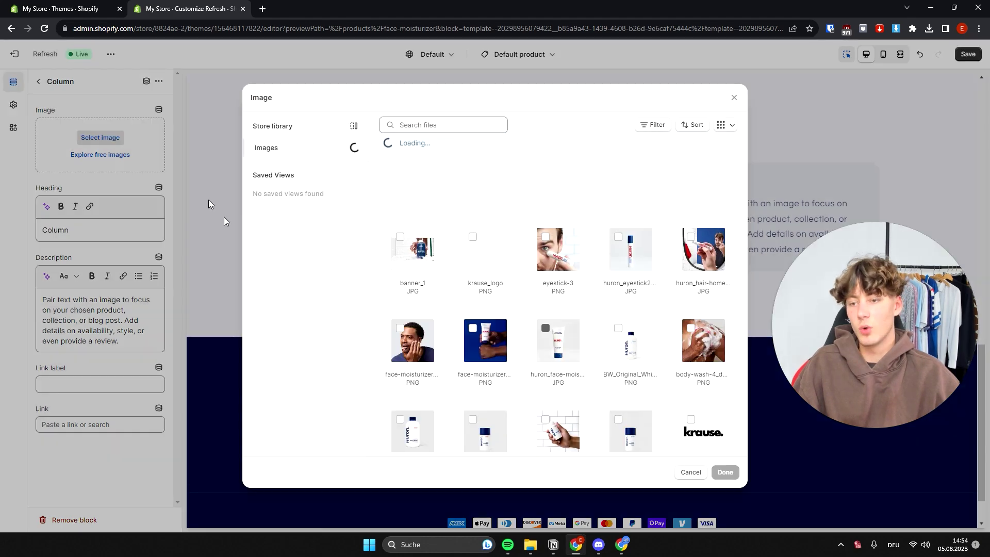
left_click(101, 137)
left_click(407, 335)
left_click(725, 472)
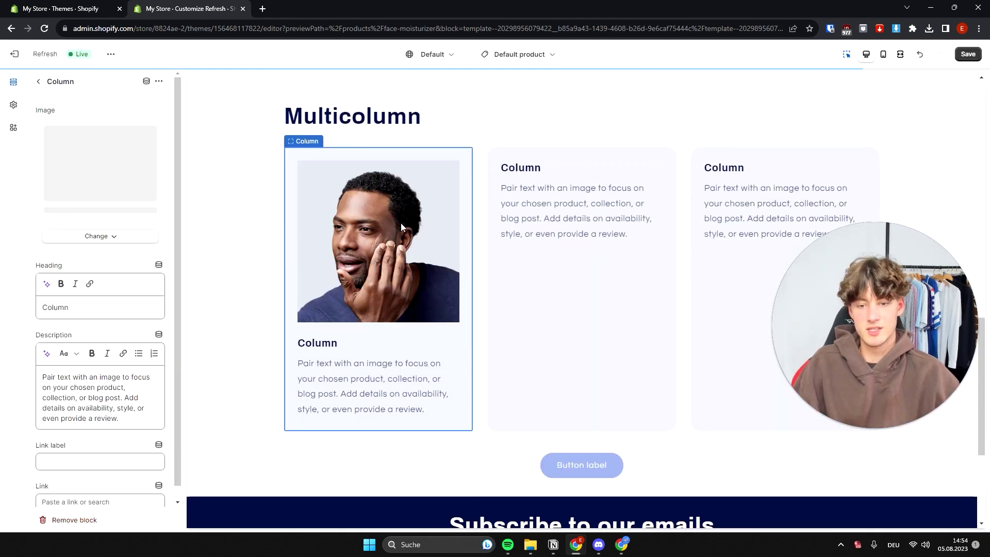
left_click(38, 81)
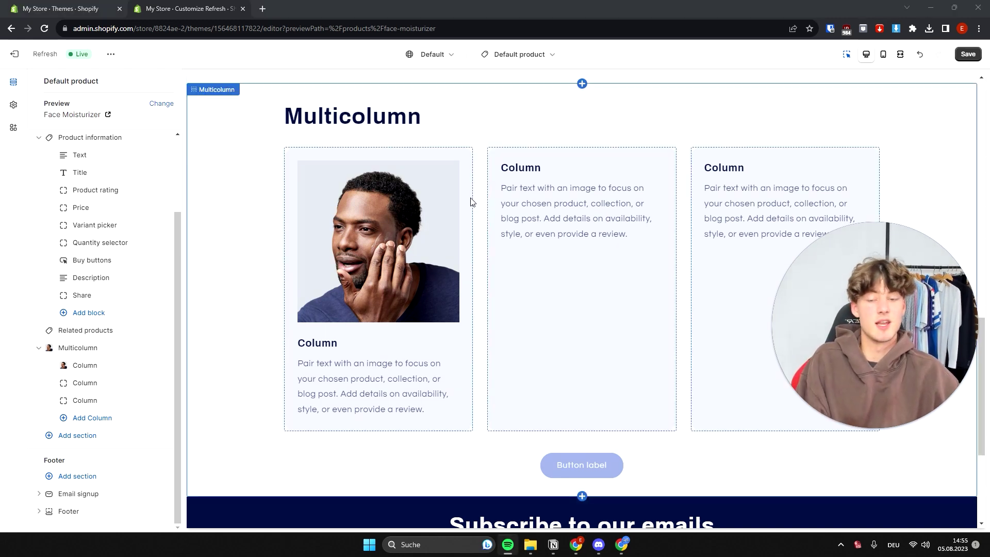
Look over the Multicolumn section, the Multirow section and the slideshow banner in the page preview.
scroll(268, 282, "up", 2)
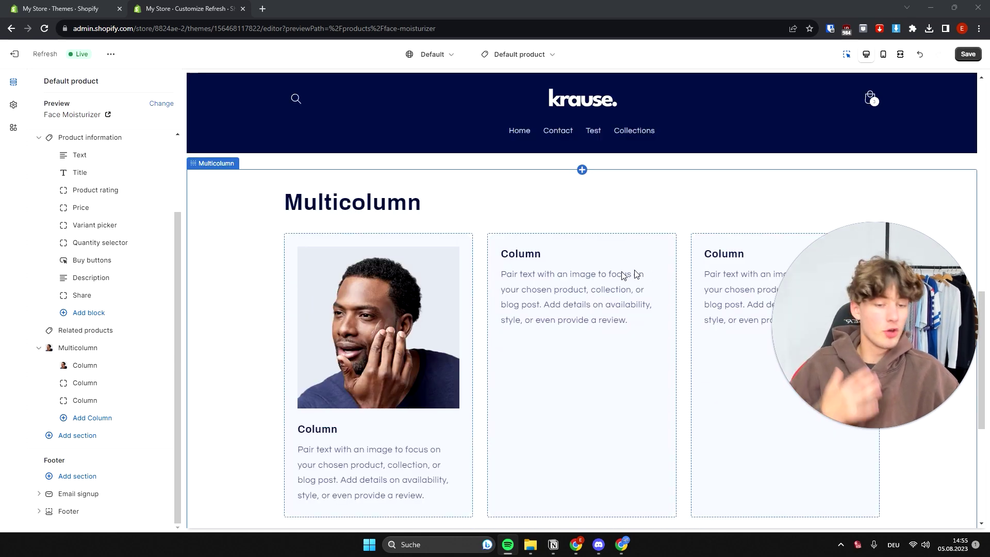
scroll(614, 278, "down", 2)
scroll(592, 283, "up", 1)
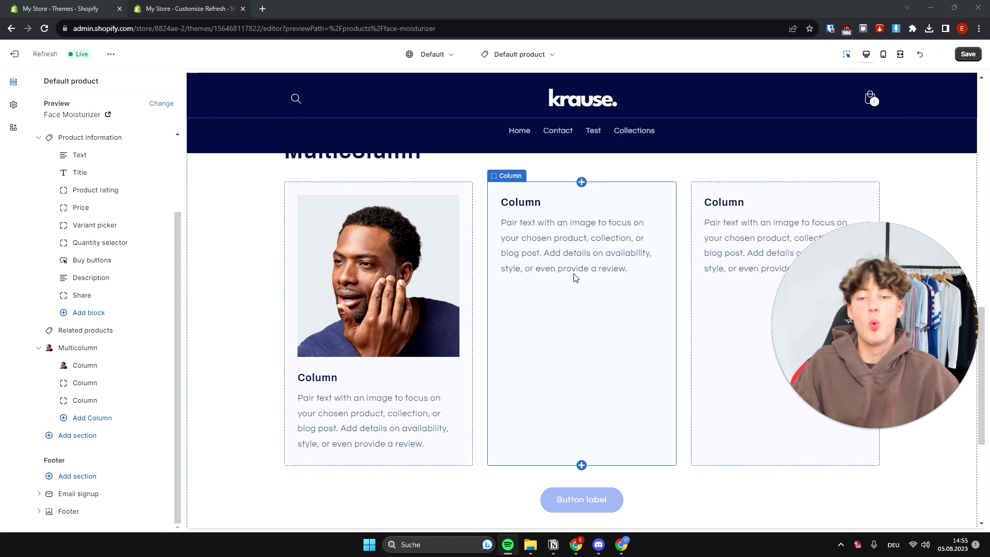
scroll(524, 303, "up", 1)
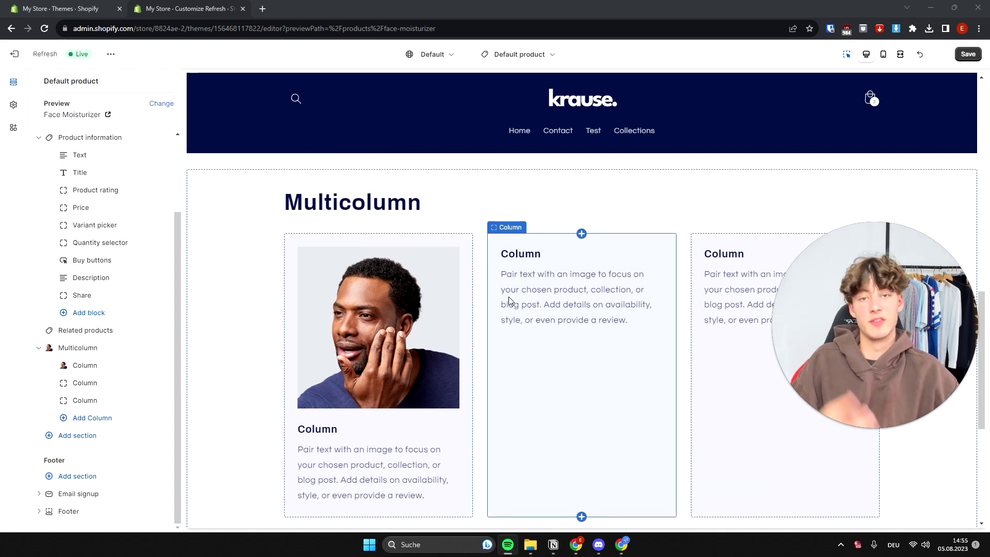
scroll(509, 300, "down", 5)
left_click(361, 310)
scroll(273, 298, "up", 10)
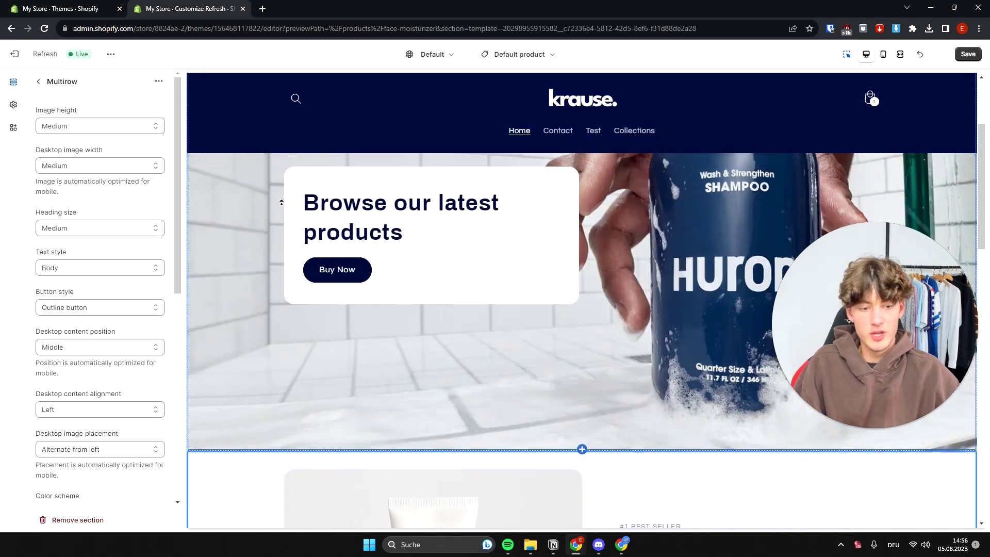
scroll(274, 297, "down", 5)
scroll(266, 322, "up", 7)
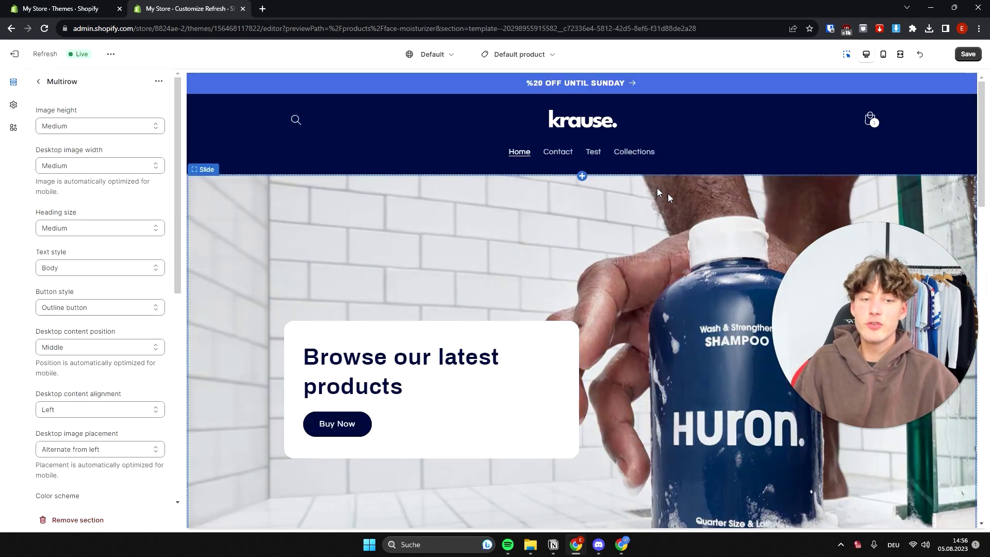
Open the header's Main menu in the store navigation for editing, checking its links against the header preview.
left_click(636, 153)
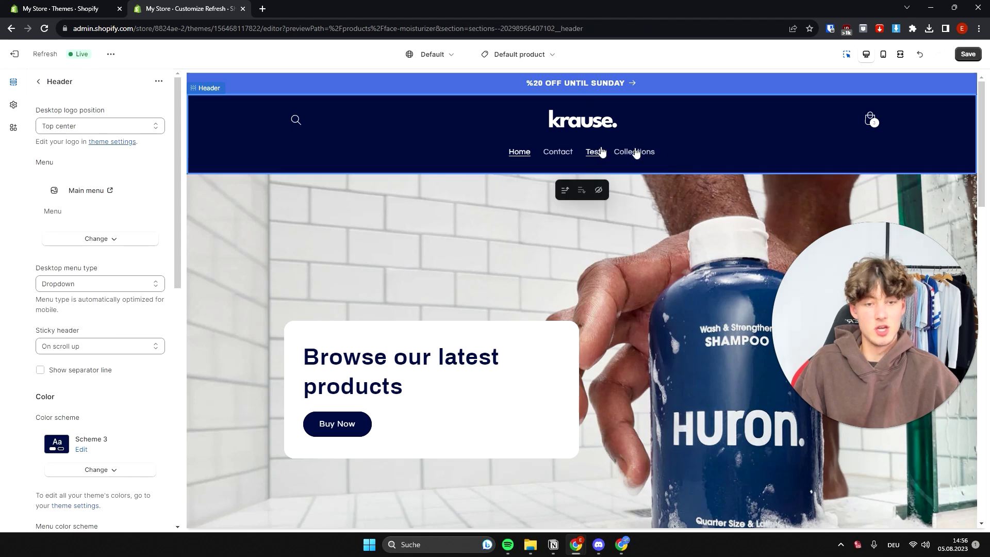
left_click(38, 81)
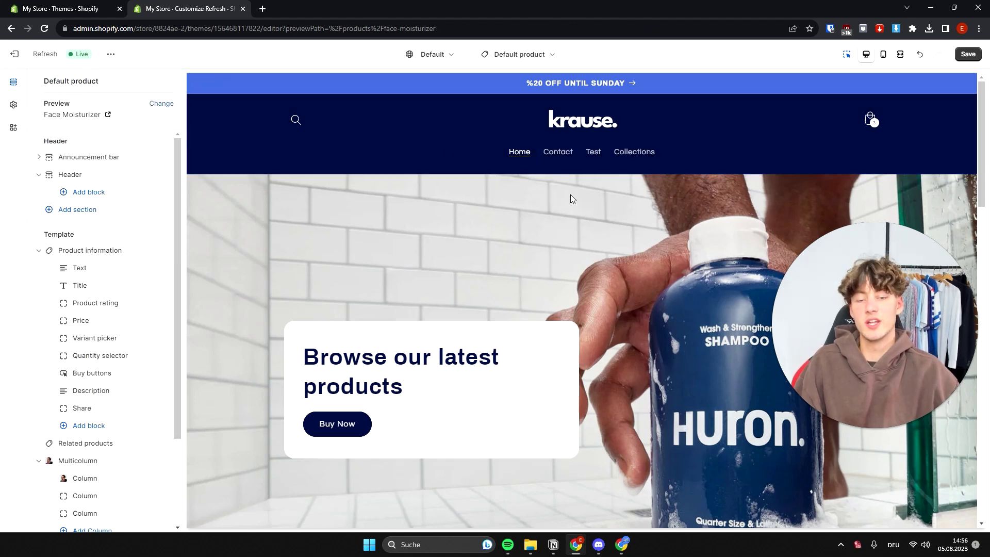
left_click(328, 154)
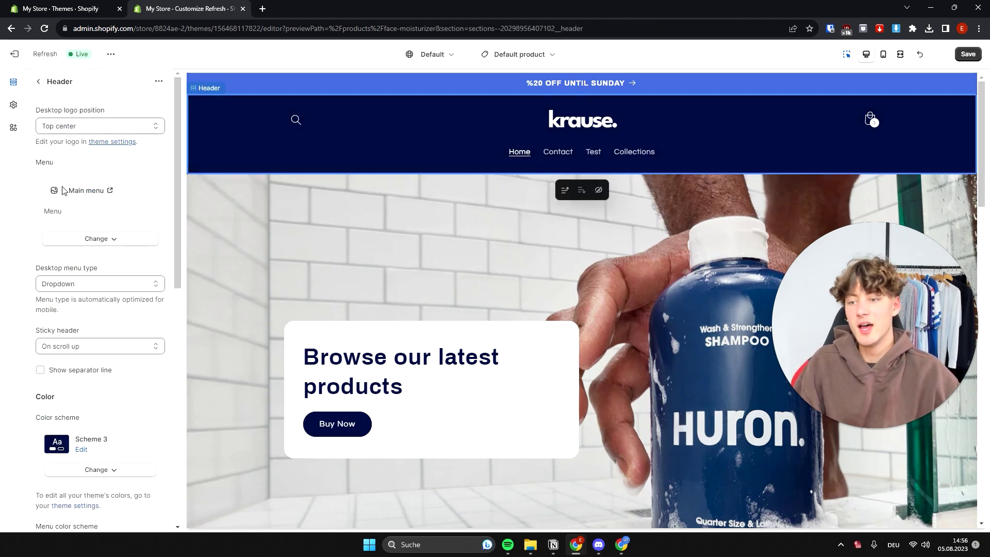
left_click(110, 191)
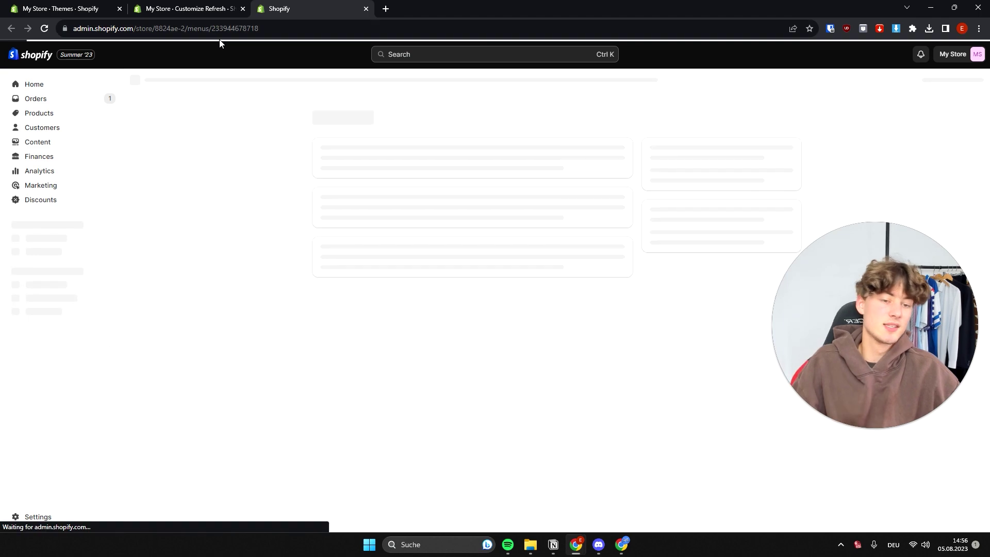
left_click(209, 8)
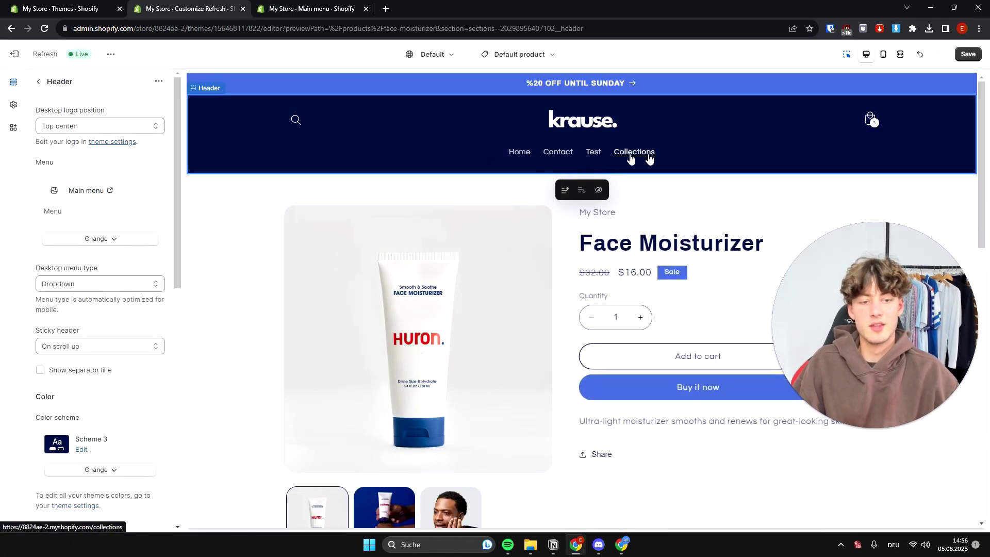
left_click(330, 9)
Start a new Main menu item named "Face Moisturizer".
left_click(351, 349)
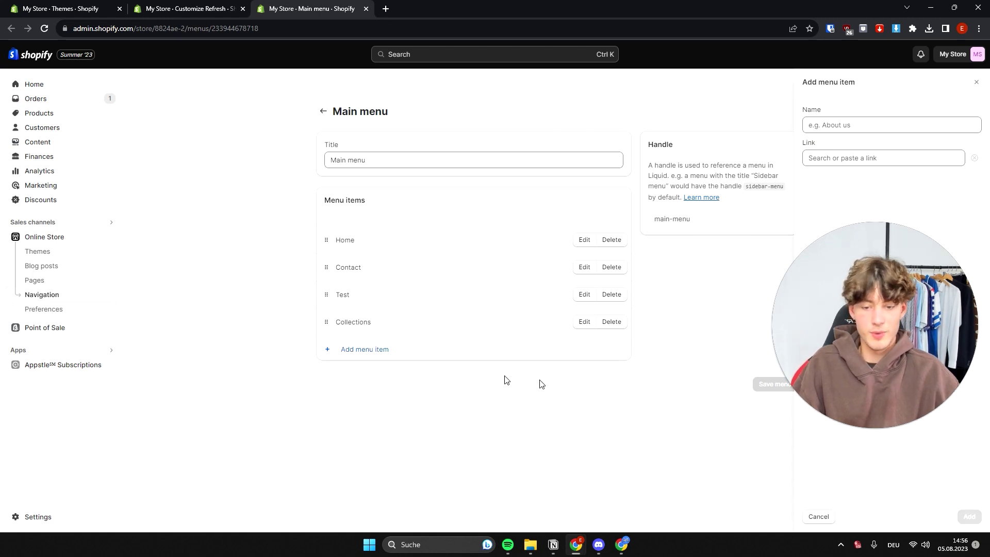
left_click(866, 124)
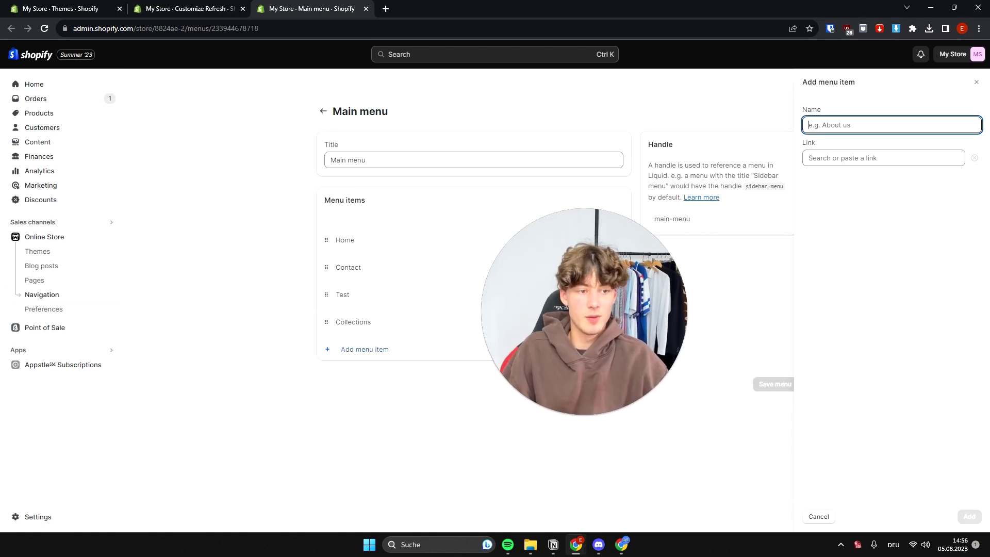
type("Fac")
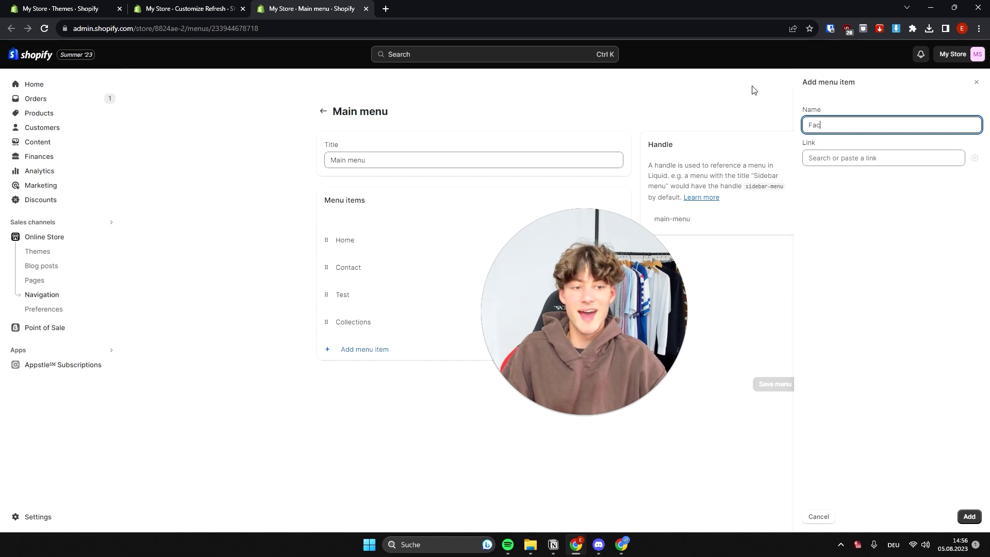
type("e Mostzutu")
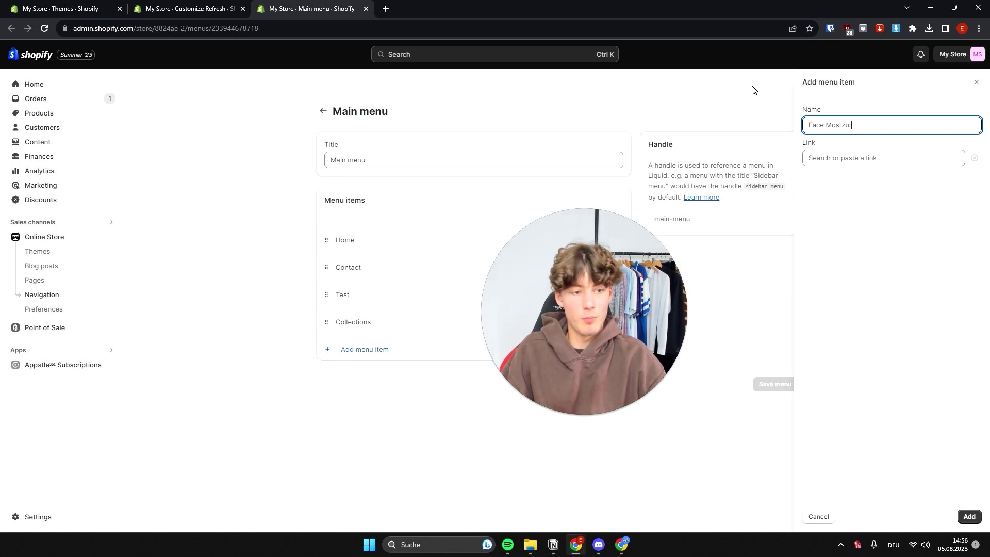
key("BackSpace")
key("BackSpace")
key("BackSpace")
key("BackSpace")
key("BackSpace")
key("BackSpace")
type("isturizer")
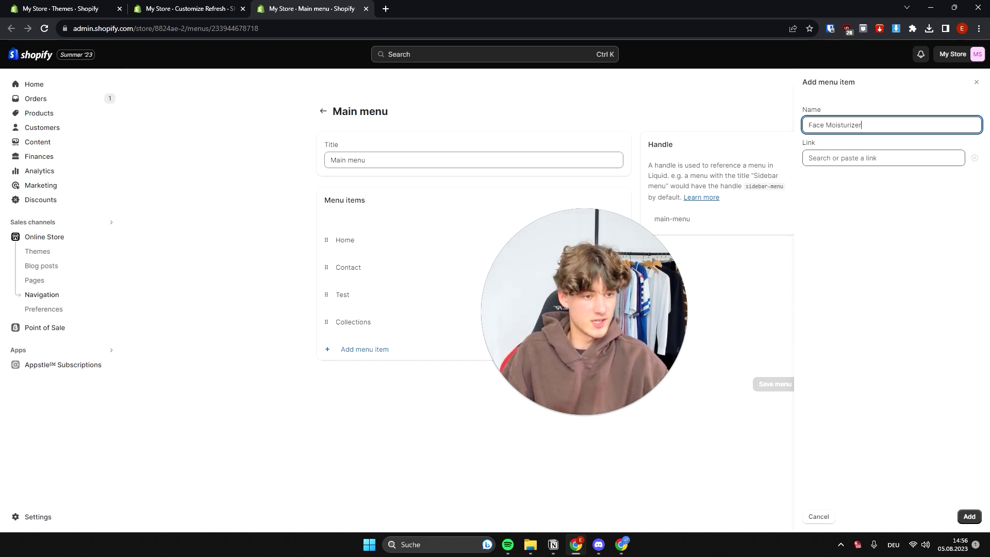
Link the new menu item to the Face Moisturizer product, add it and save the menu.
left_click(860, 157)
left_click(861, 242)
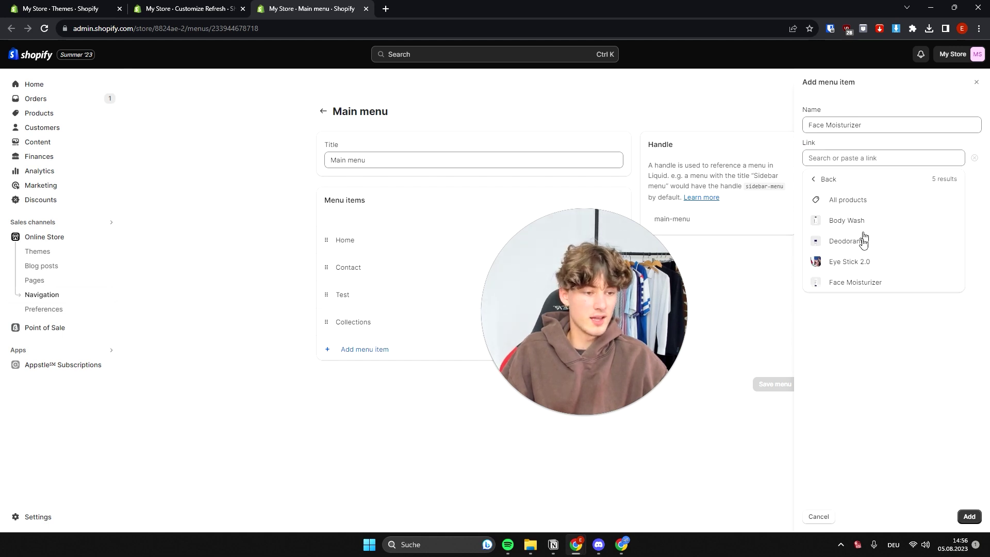
left_click(854, 283)
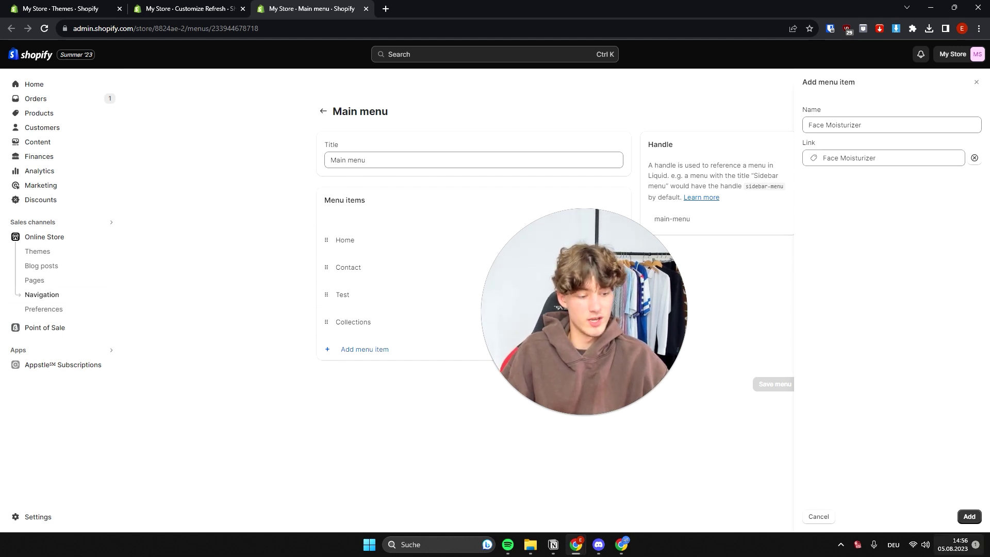
left_click(968, 516)
left_click(789, 414)
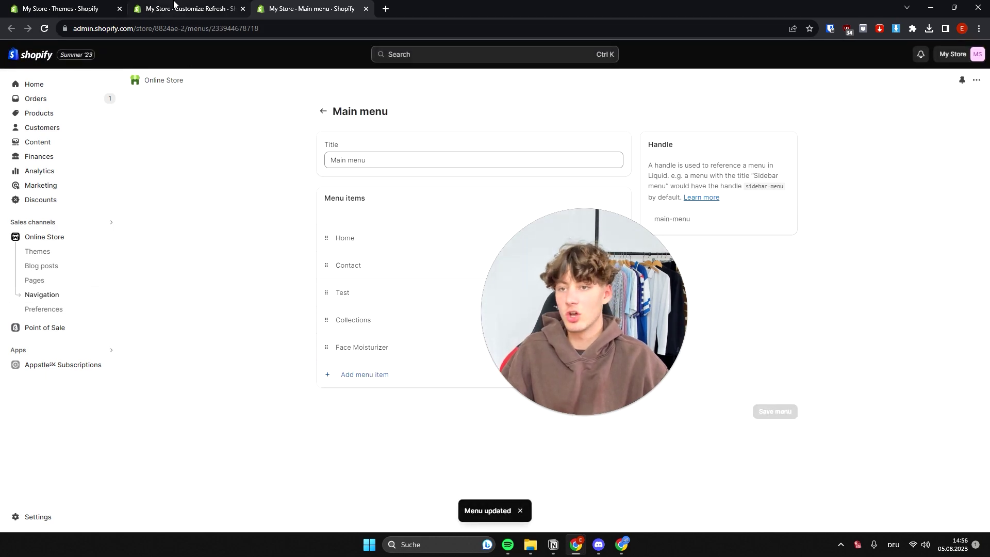
Save the theme changes in the theme editor and return to the home page preview.
left_click(175, 9)
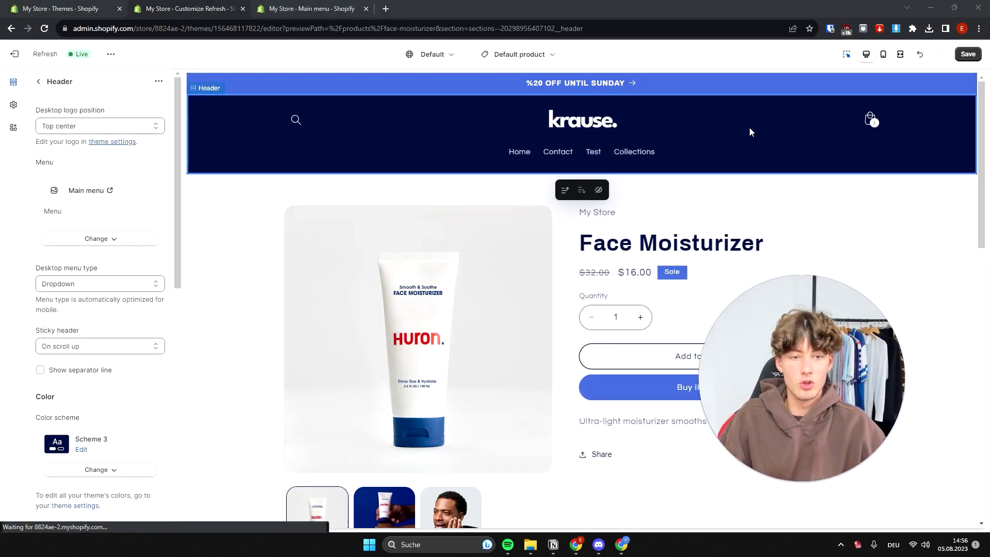
left_click(968, 51)
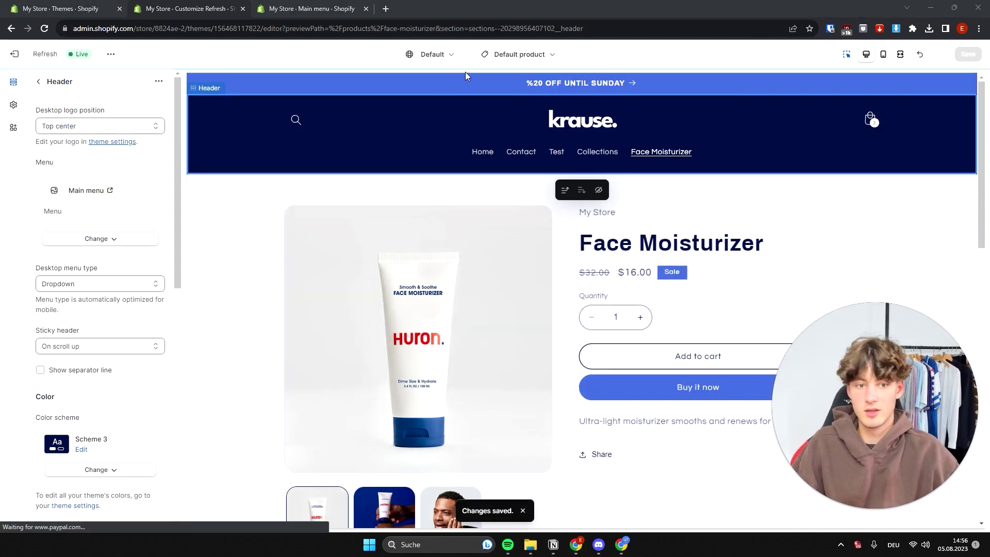
left_click(482, 151)
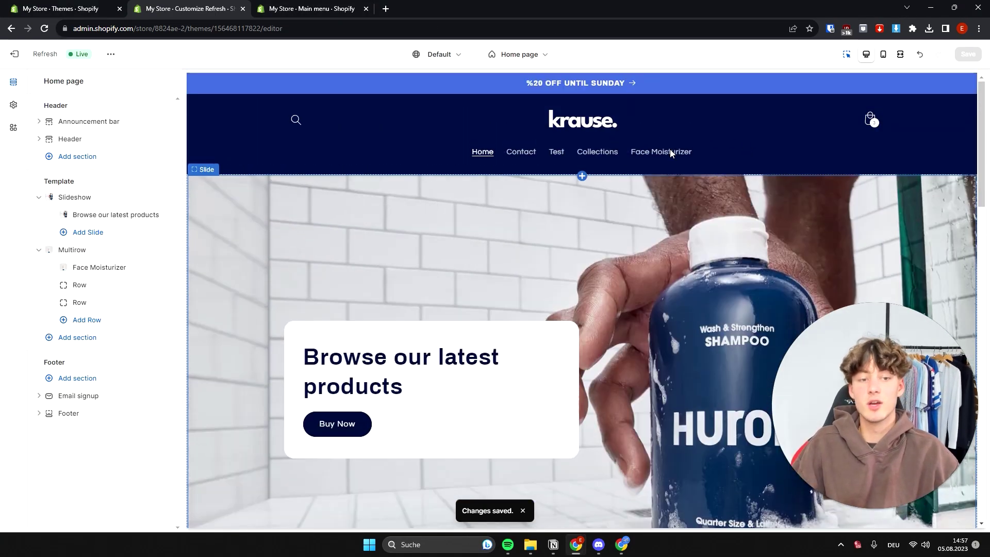
Test the header's Face Moisturizer link and look over the product information on the page it opens.
left_click(664, 153)
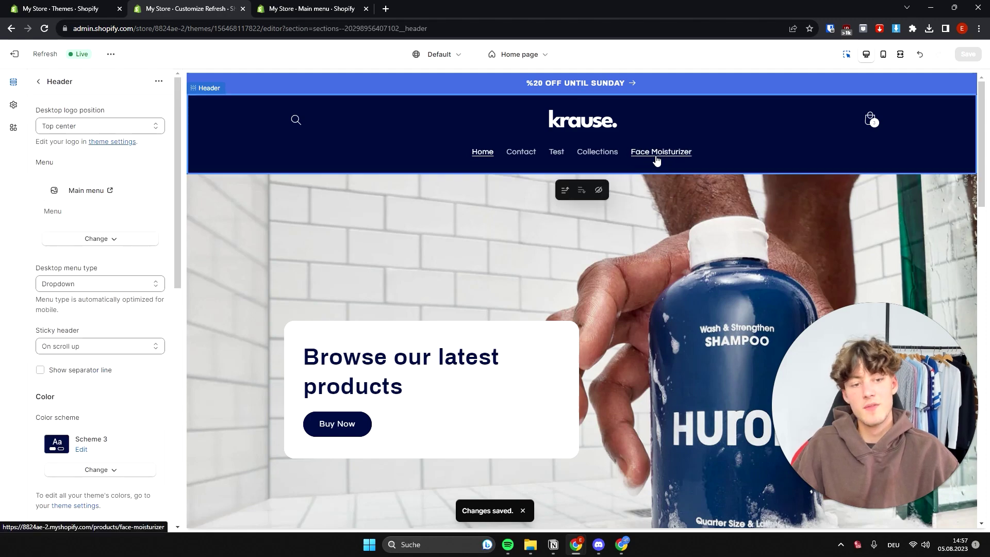
left_click(483, 153)
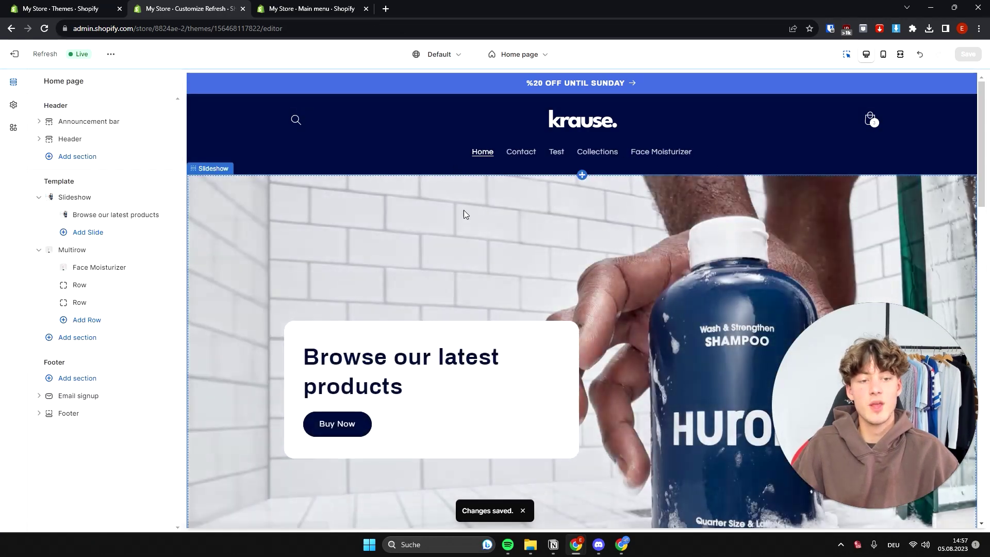
left_click(651, 150)
left_click(652, 151)
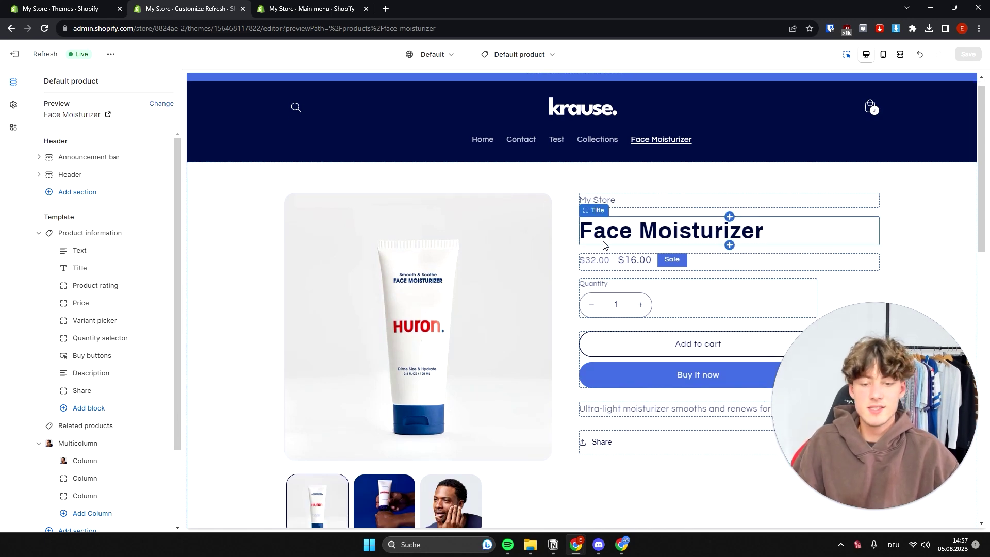
scroll(621, 216, "down", 3)
scroll(632, 226, "up", 3)
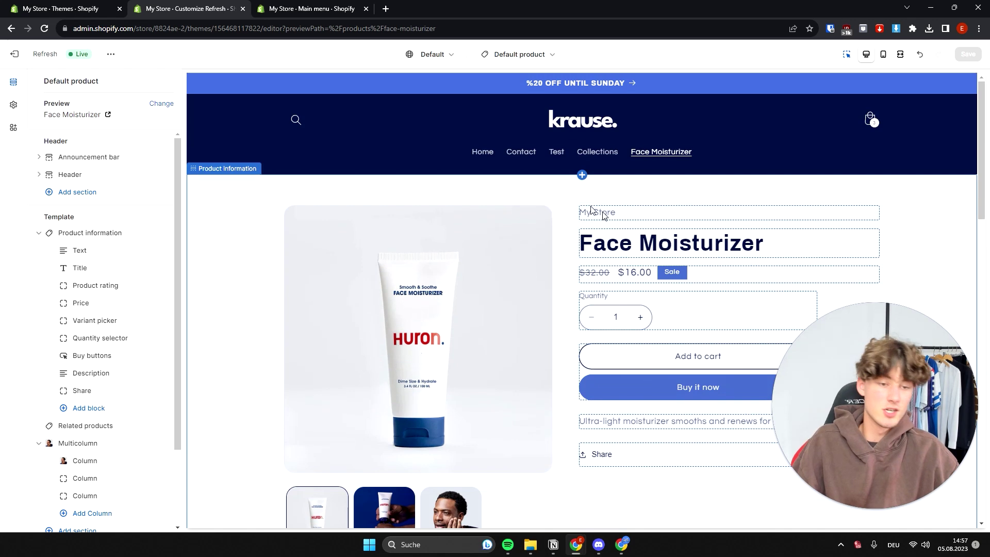
scroll(698, 207, "down", 3)
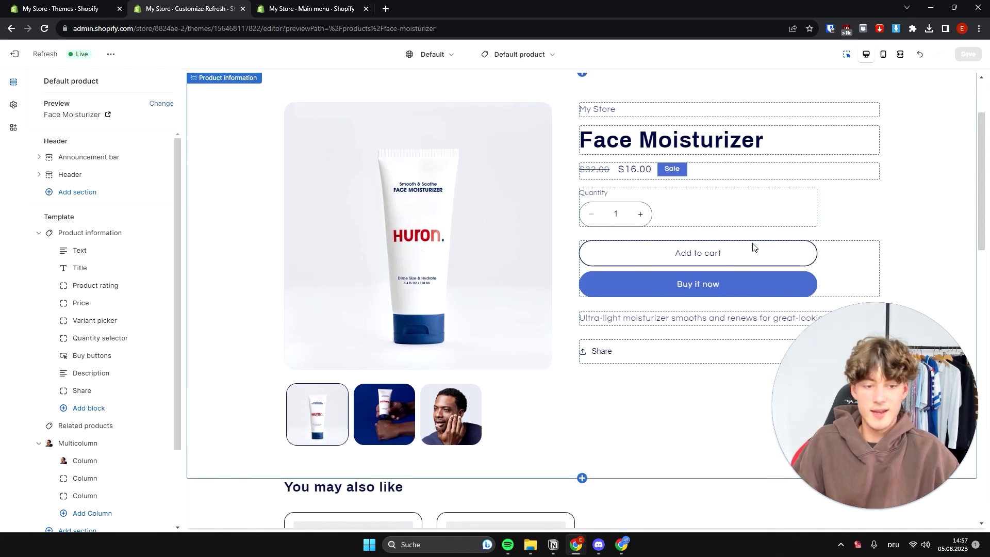
Look over the title, buy buttons, description and share blocks of the Face Moisturizer product page and their settings.
scroll(671, 216, "up", 3)
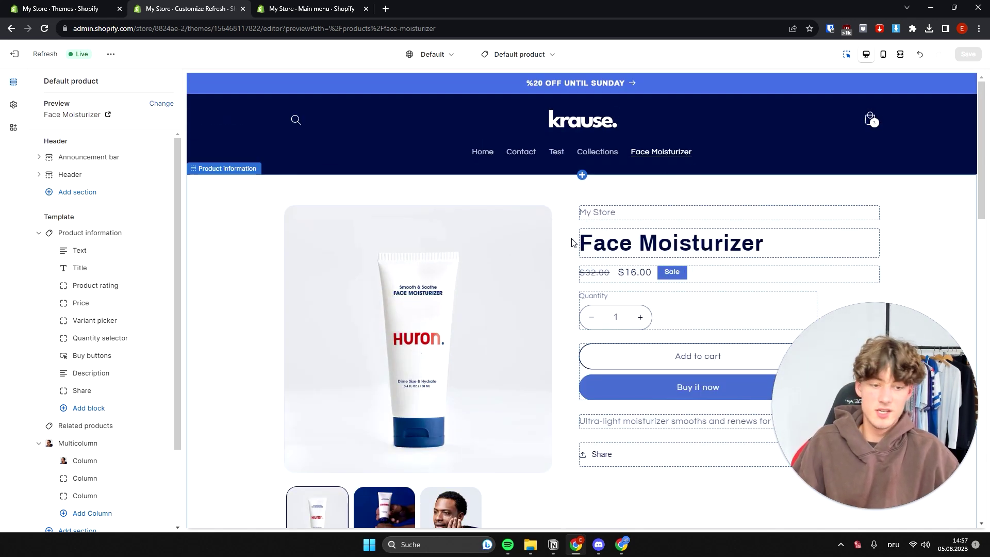
left_click(671, 243)
left_click(644, 284)
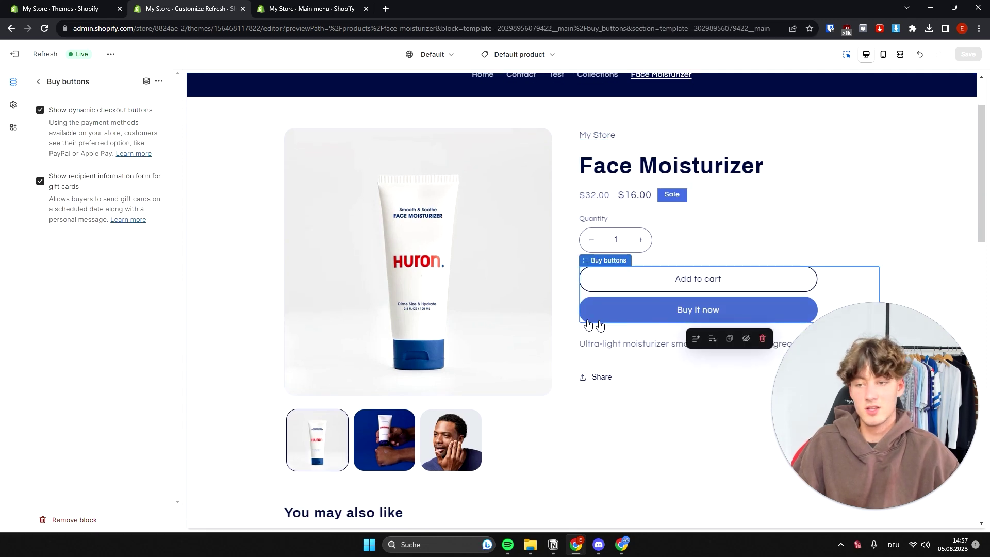
left_click(617, 341)
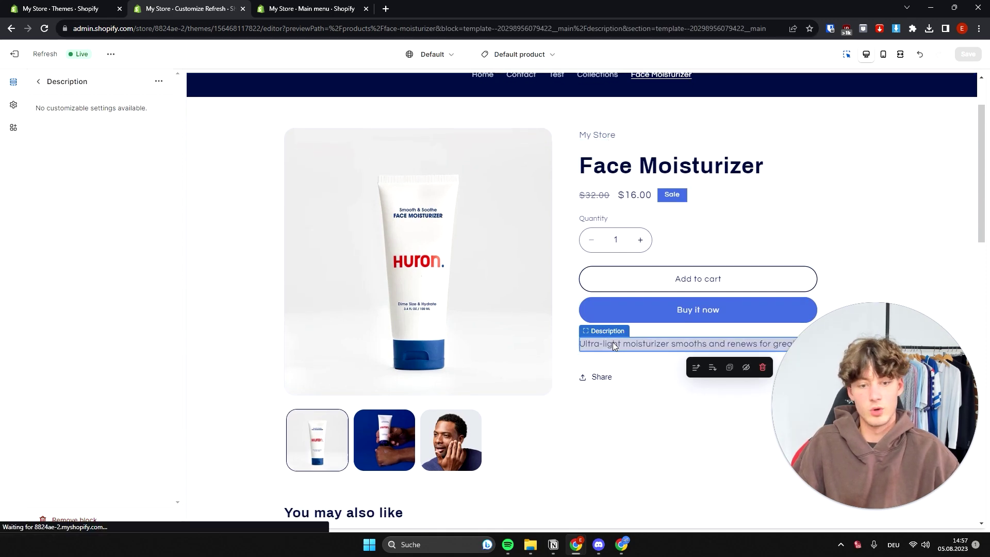
left_click(621, 378)
scroll(617, 376, "down", 6)
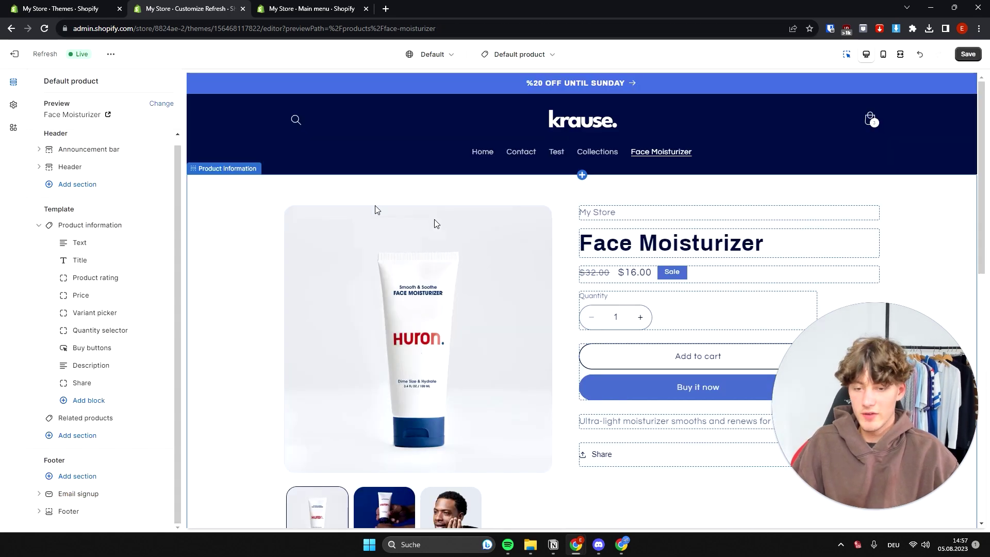
scroll(281, 221, "down", 2)
scroll(278, 224, "down", 3)
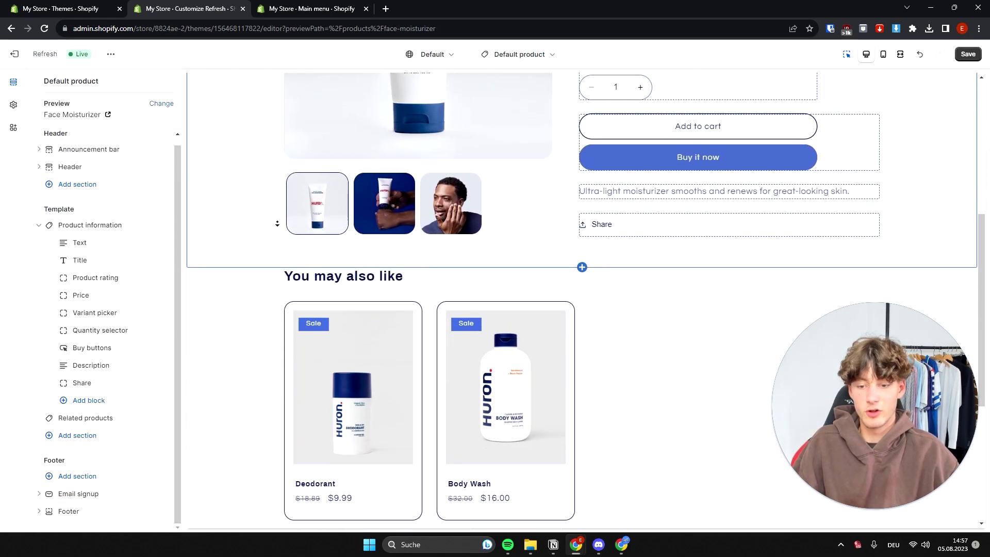
Open the settings of the Related products section and examine its product recommendations alongside the rest of the page.
left_click(686, 271)
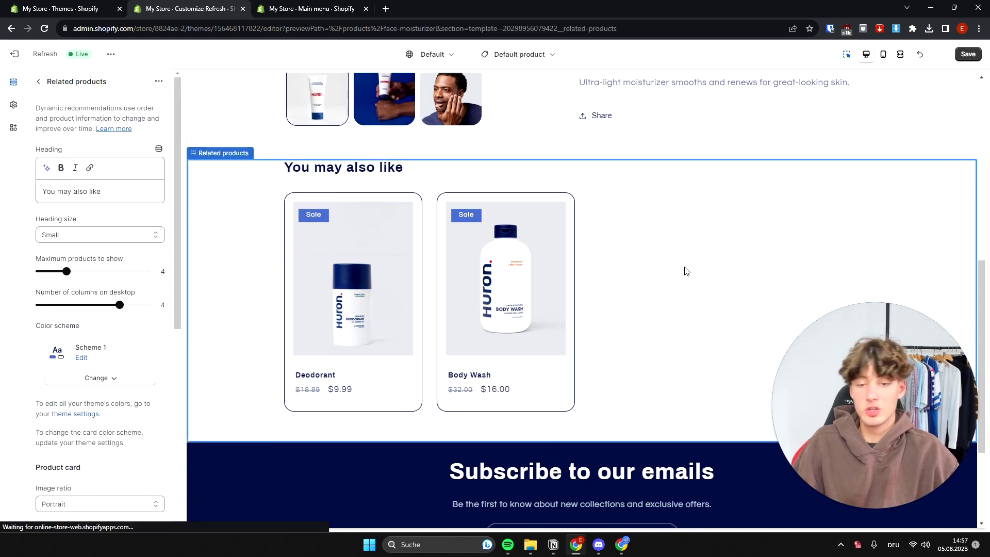
left_click_drag(453, 171, 283, 172)
left_click(395, 190)
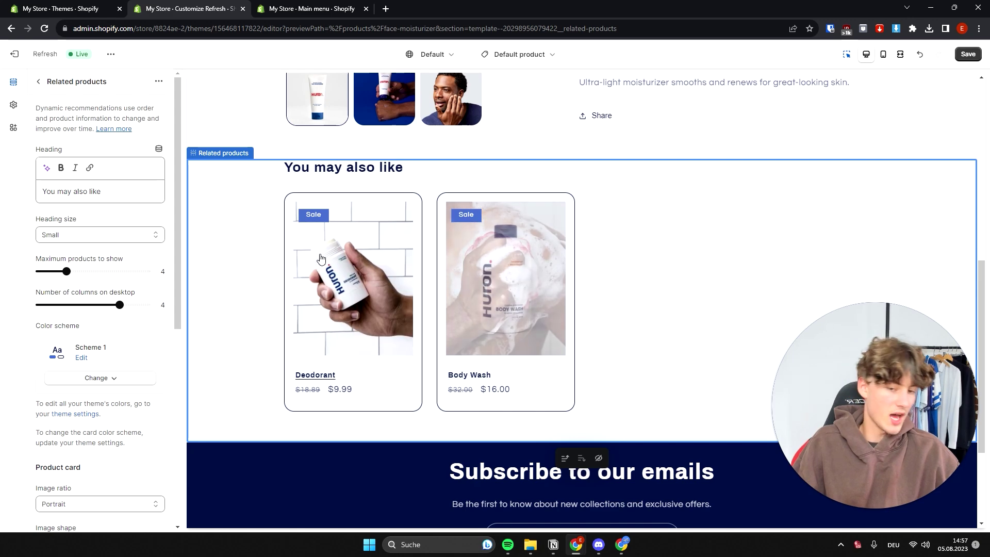
scroll(558, 356, "up", 6)
scroll(558, 356, "up", 2)
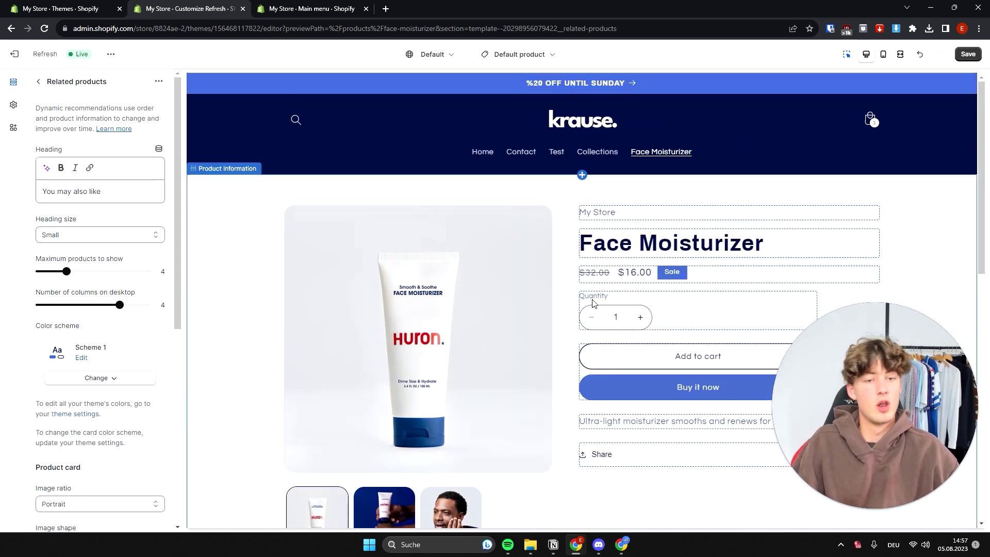
scroll(601, 345, "up", 9)
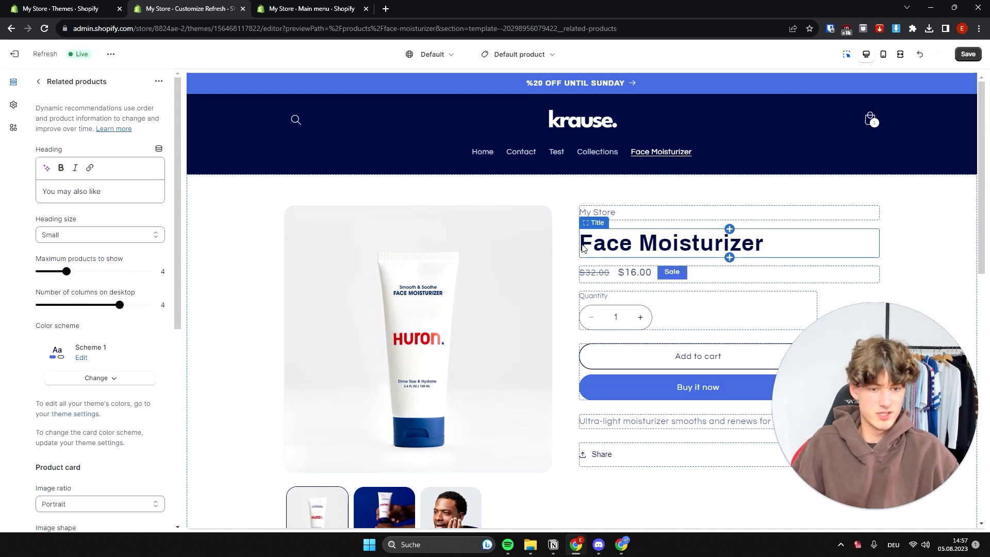
scroll(570, 219, "down", 8)
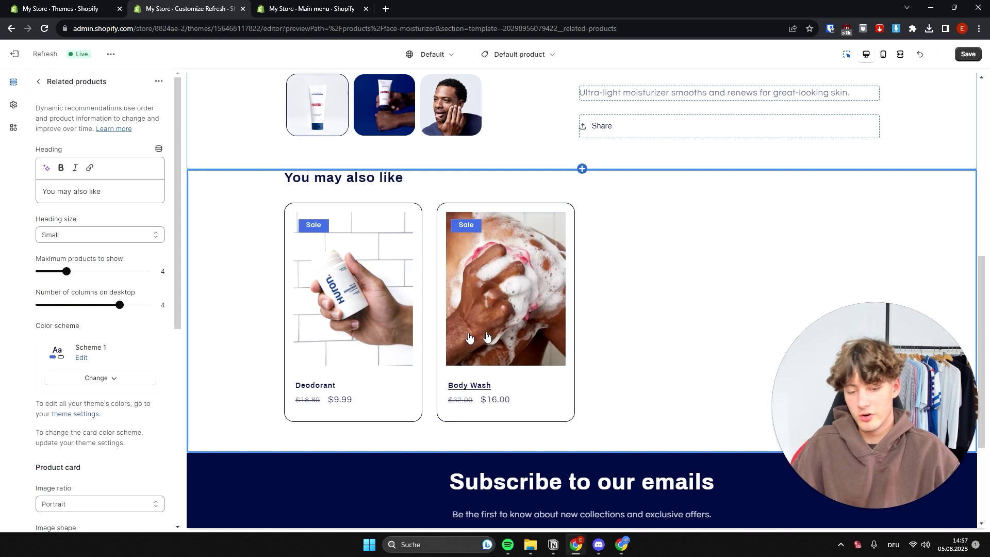
Set the Related products section's maximum products to show to 3.
left_click(39, 82)
left_click(629, 244)
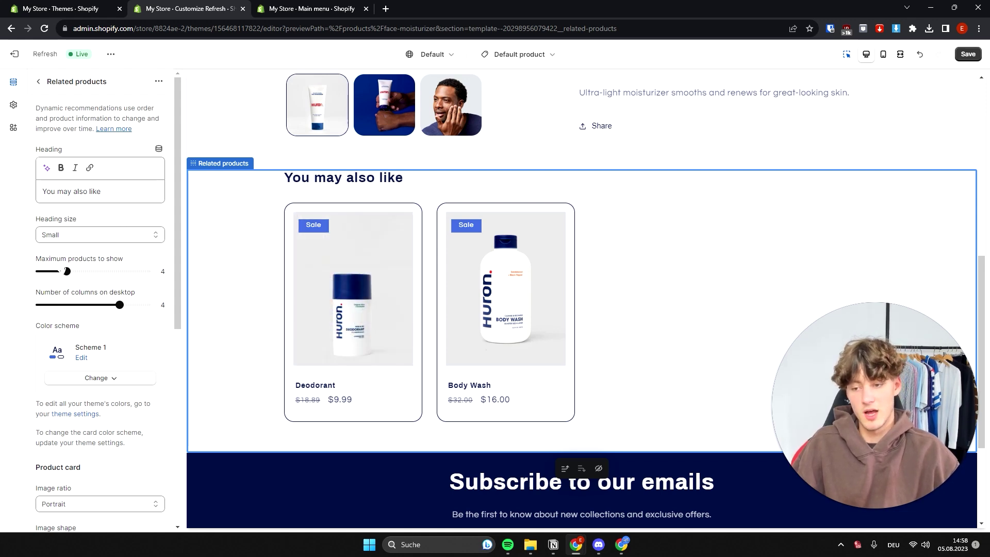
left_click_drag(66, 271, 39, 271)
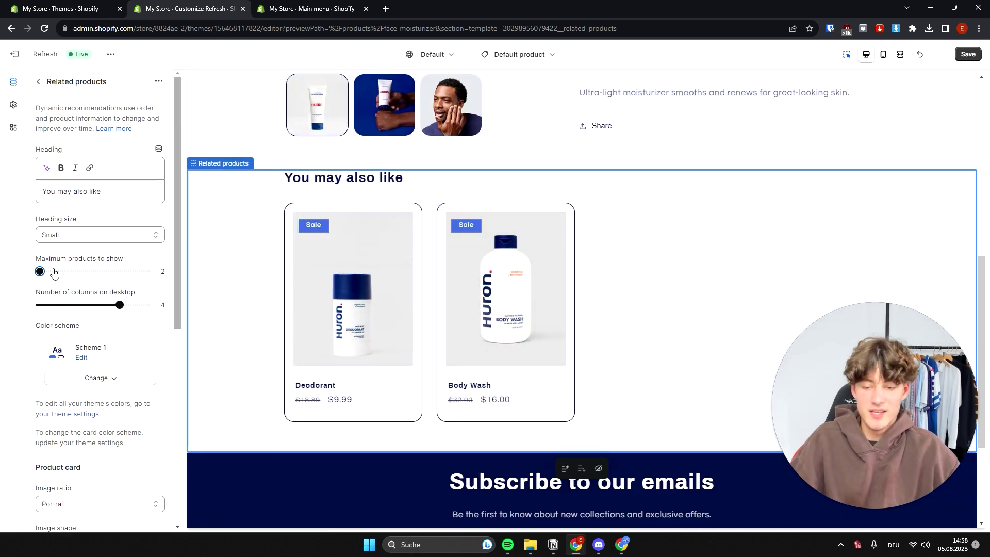
left_click_drag(40, 271, 119, 271)
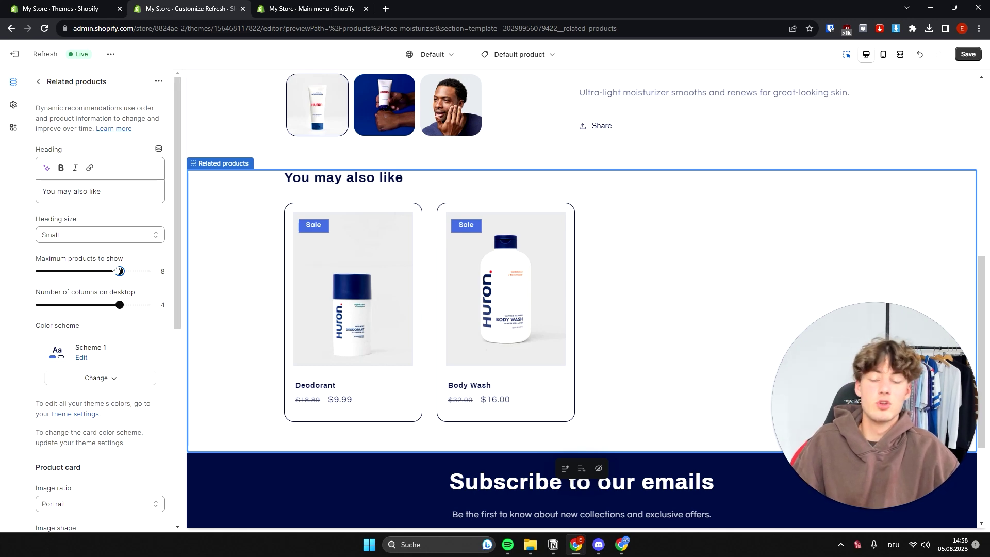
left_click_drag(106, 276, 56, 271)
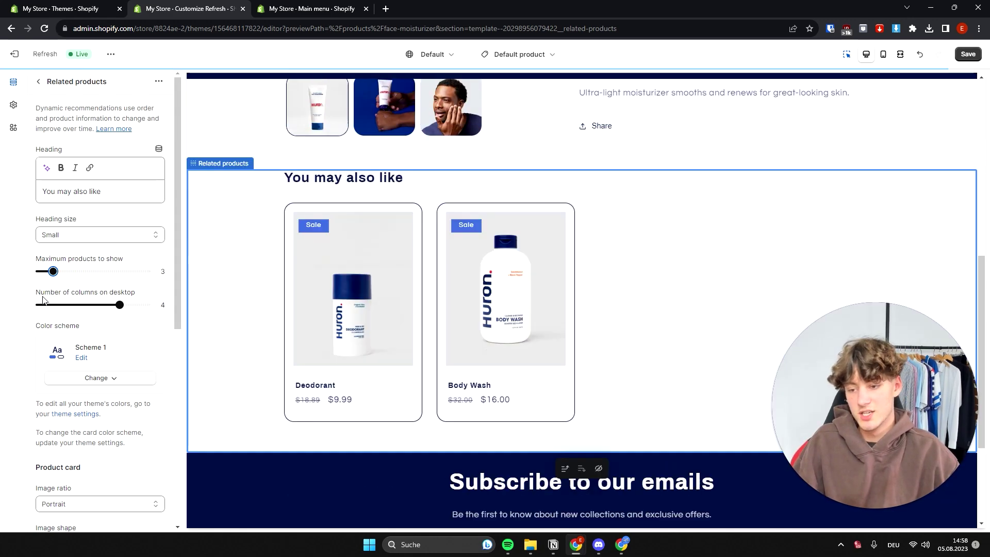
left_click_drag(110, 292, 38, 292)
left_click(146, 297)
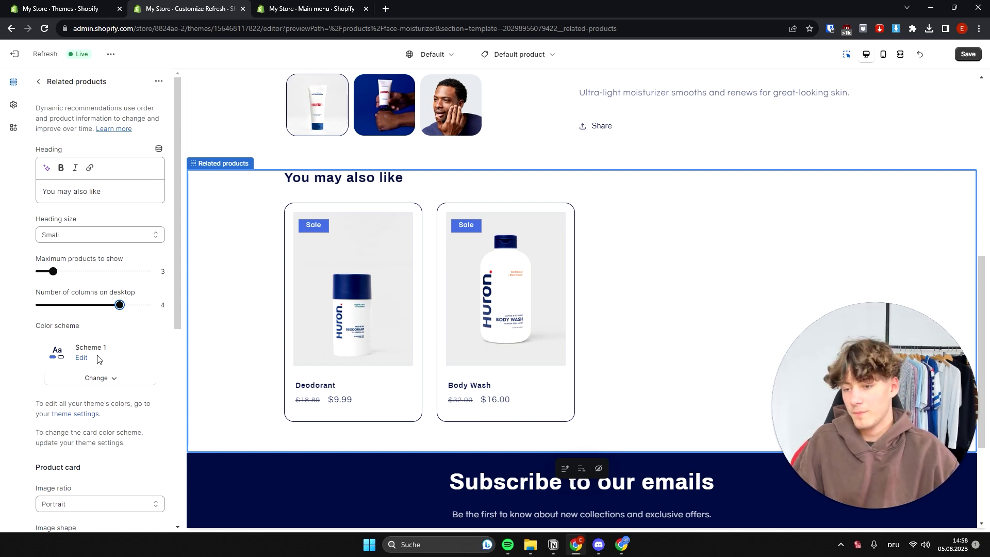
left_click_drag(40, 302, 147, 292)
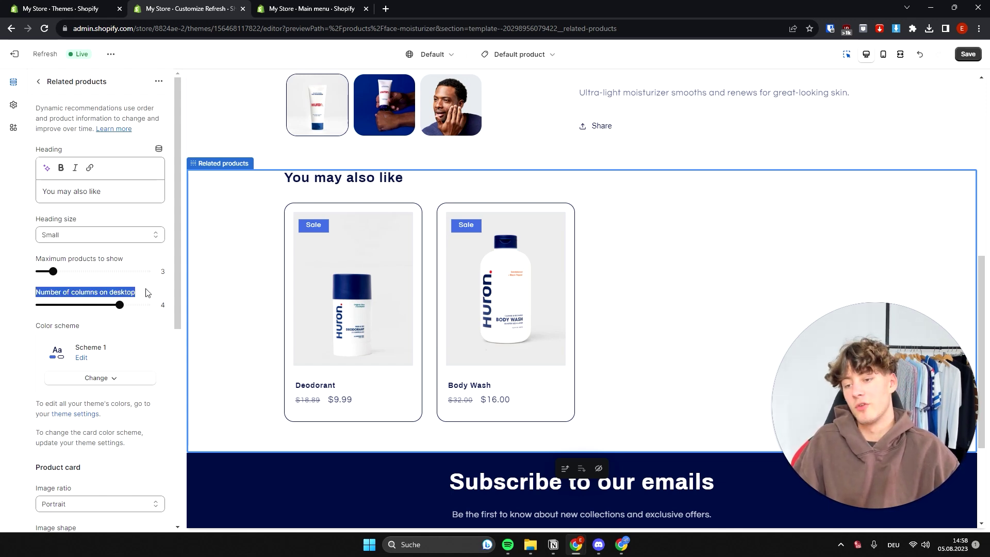
left_click(93, 292)
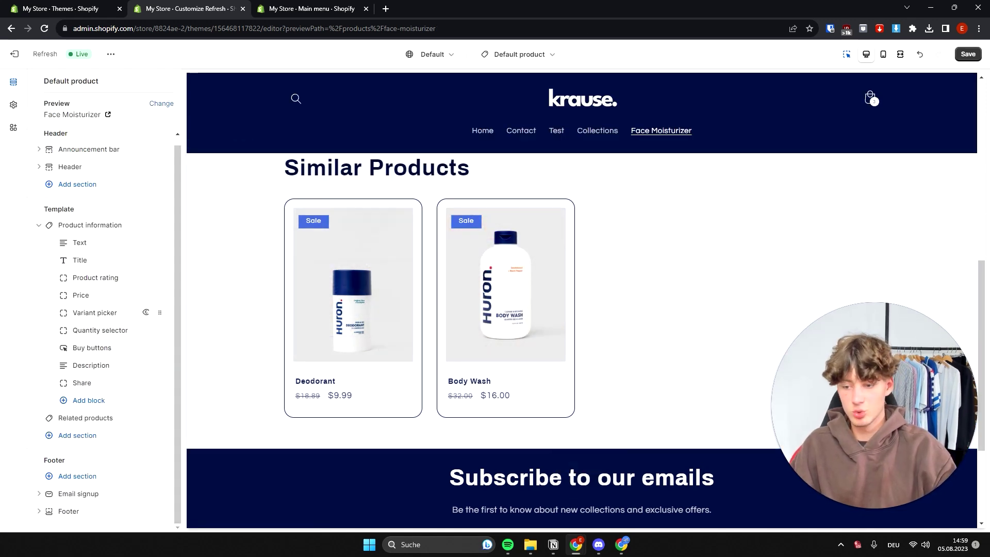
Add a Collapsible content section below Related products and set its heading to "FAQ - Frequently Asked Questsions".
left_click(82, 439)
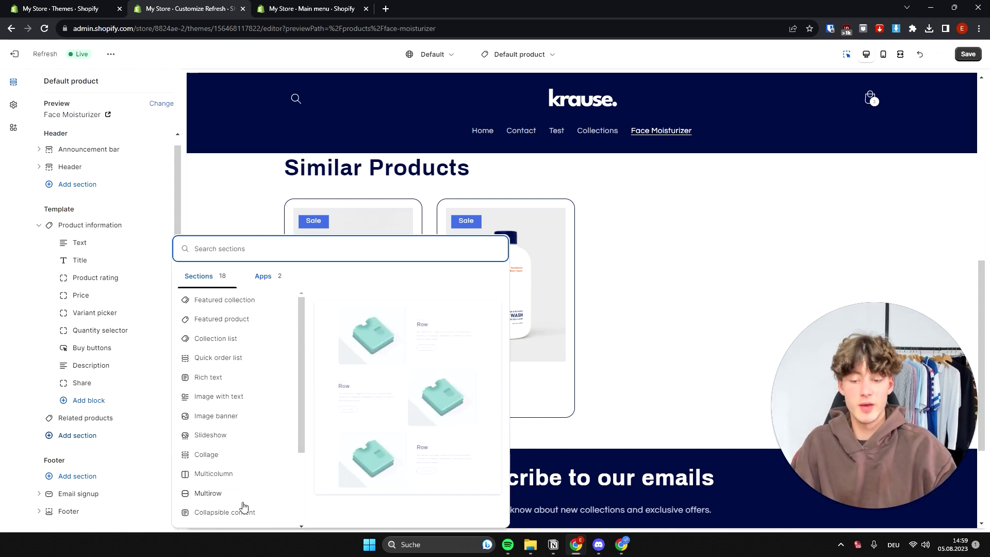
left_click(436, 401)
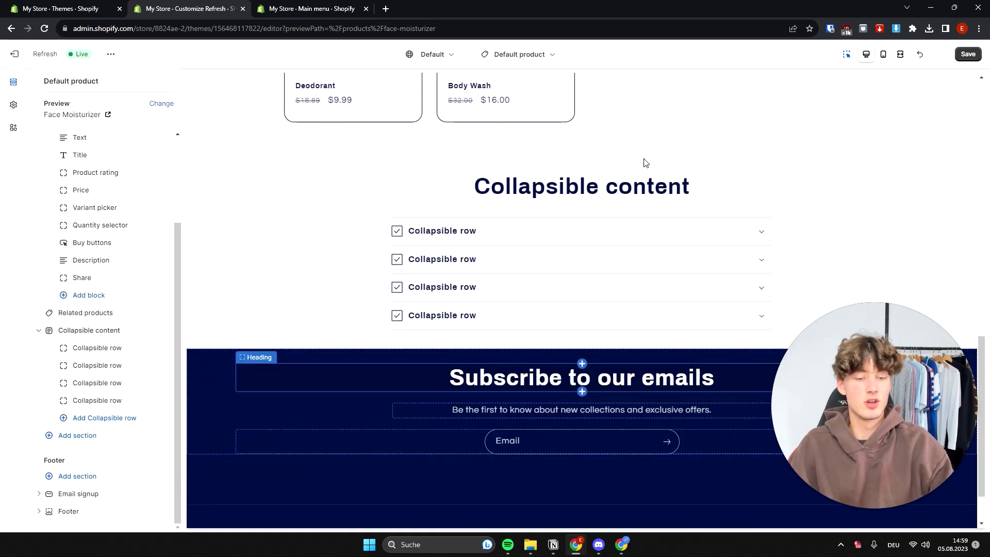
left_click(611, 200)
left_click(108, 193)
key("ctrl+a")
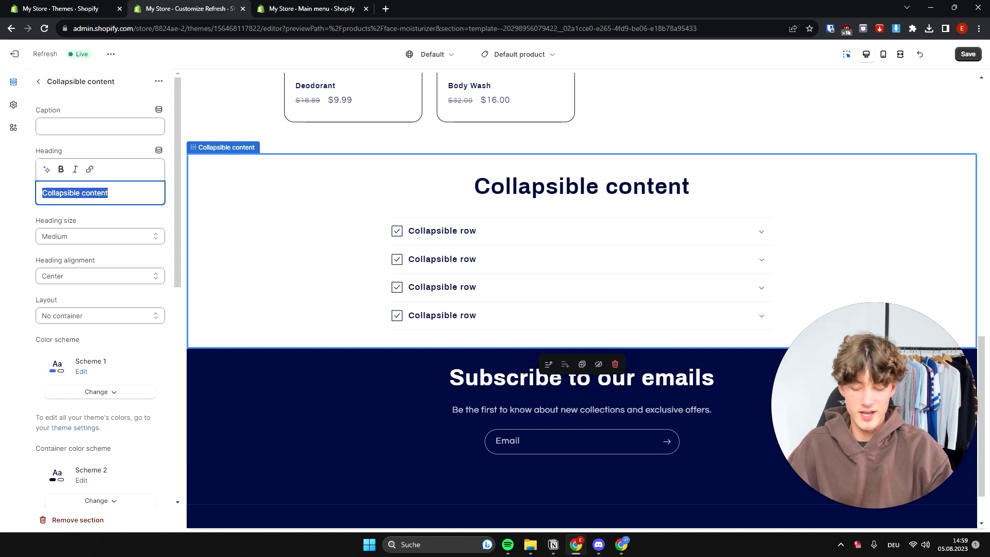
type("FAQ ")
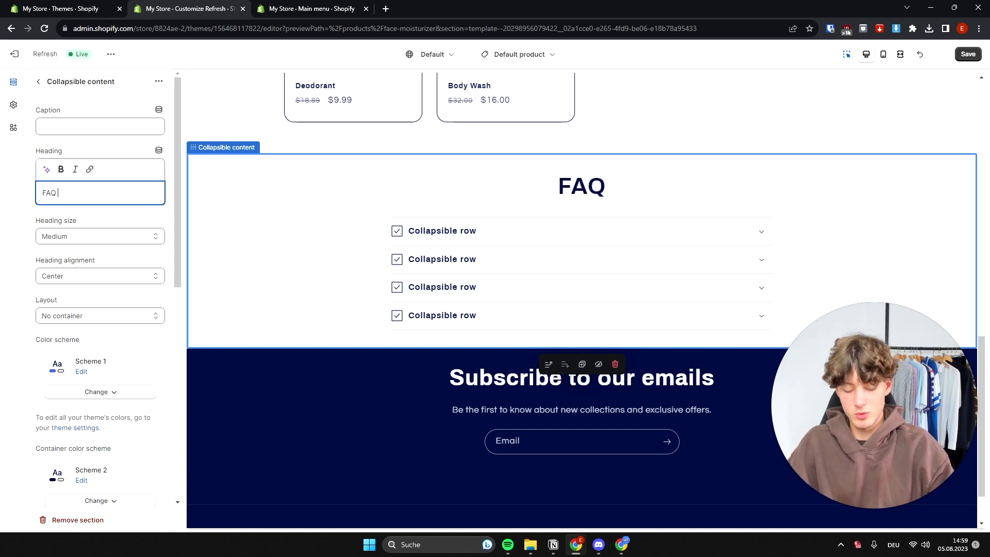
type("- ")
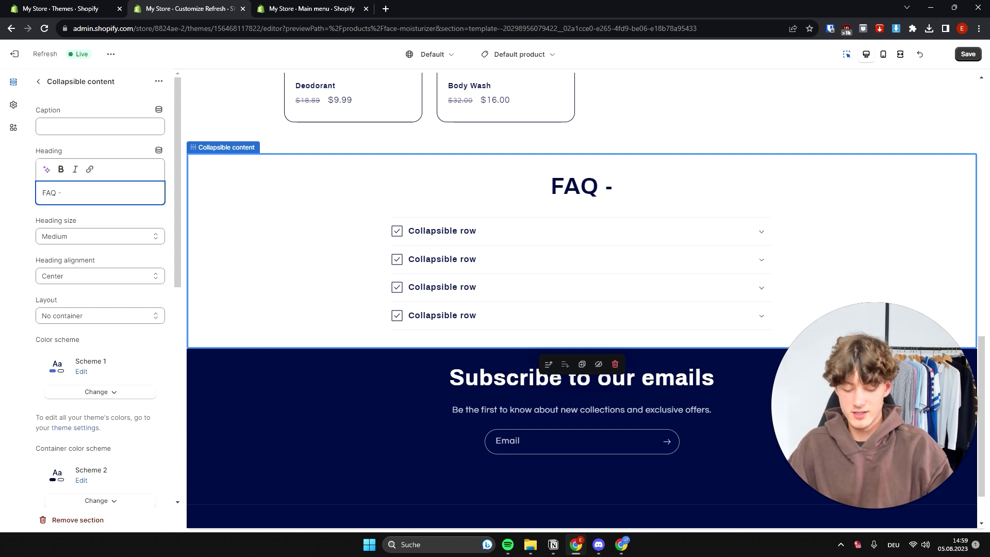
type("Freq")
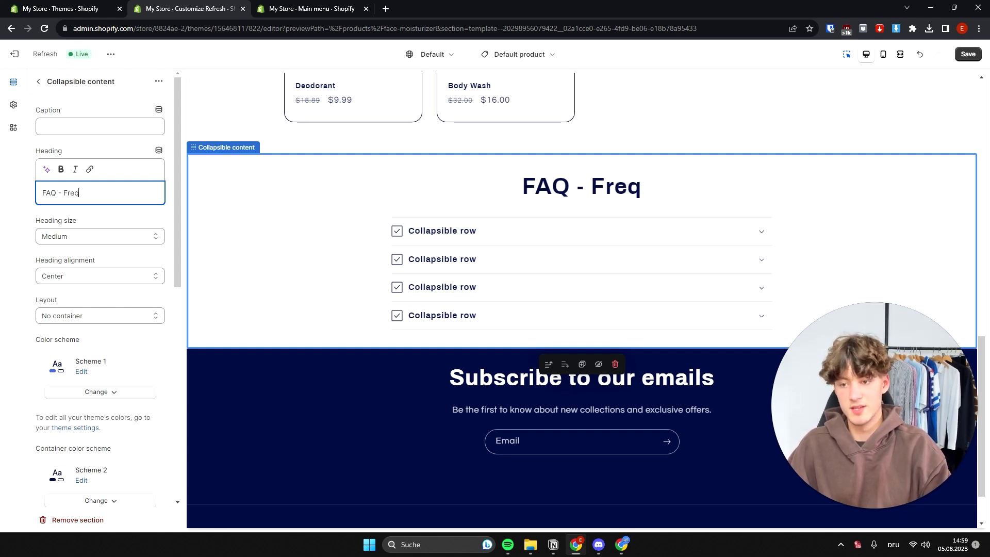
type("uently Asked ")
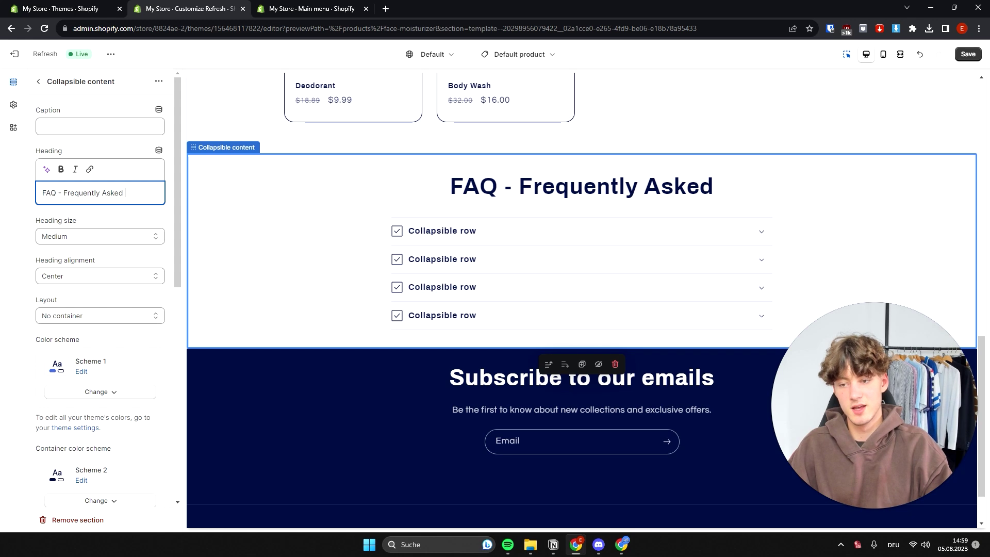
type("Questsions")
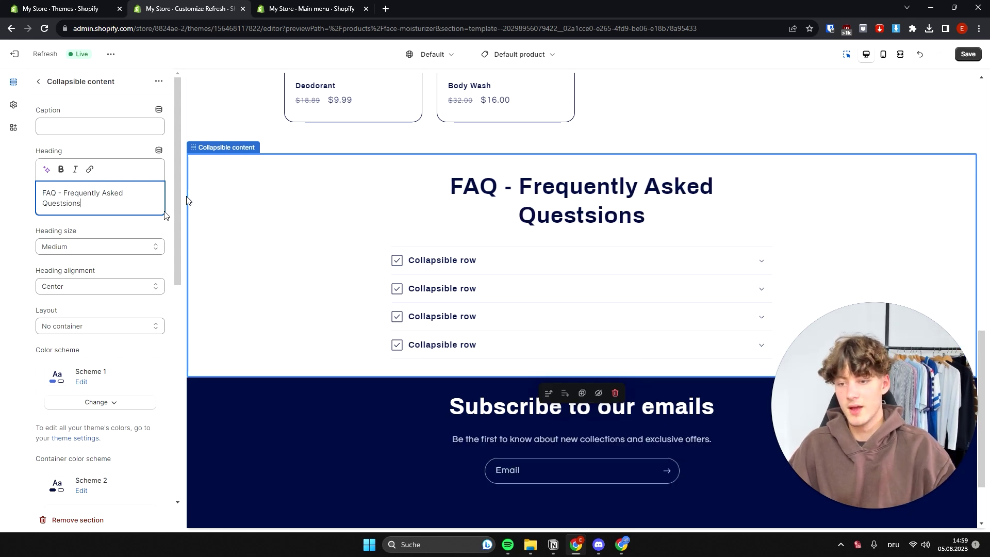
Give the first collapsible row the heading "How long does shipping take?" and the content "Shipping usually takes between 1 - 2 Weeks inside the US.".
left_click(563, 261)
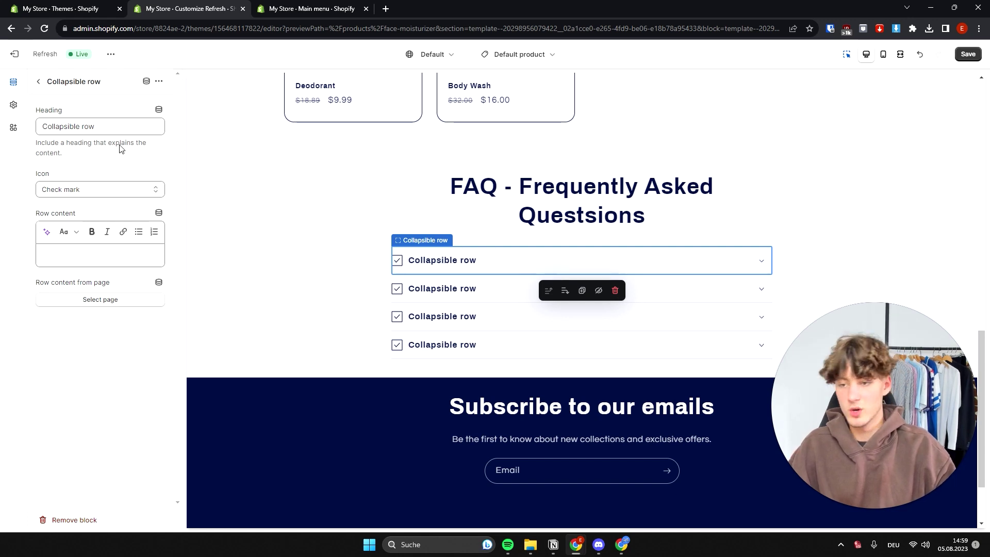
triple_click(103, 127)
key("BackSpace")
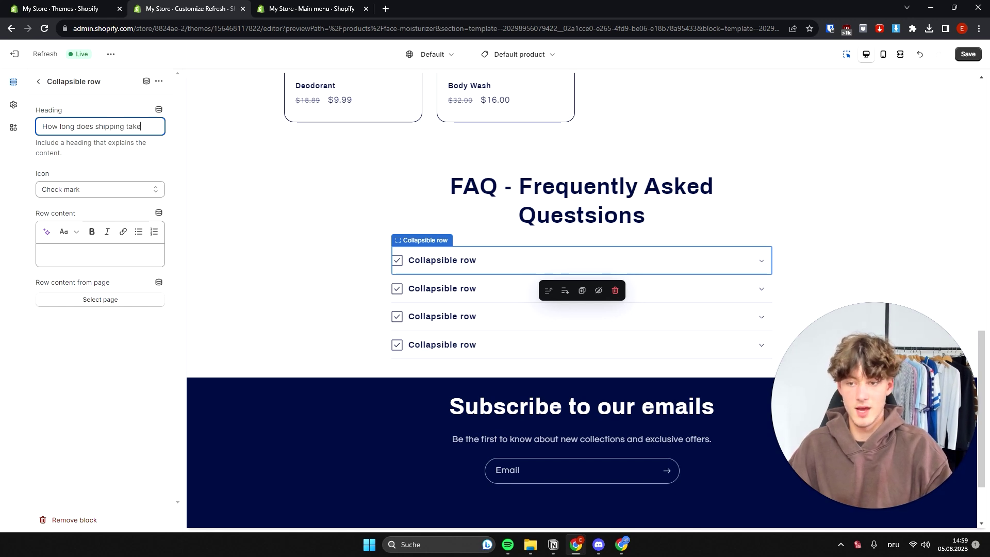
left_click(100, 255)
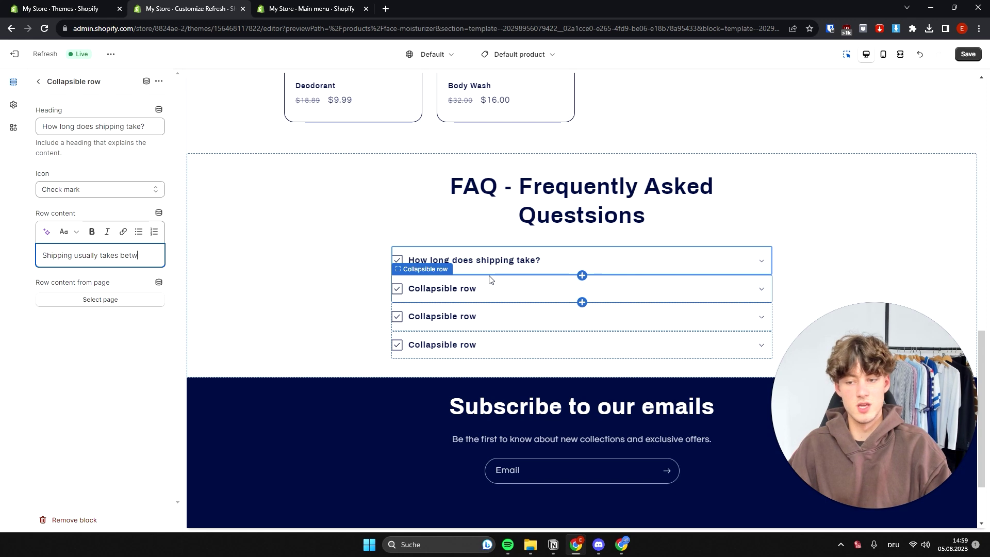
type("Shipping usually takes between 1 - 2 Weekl")
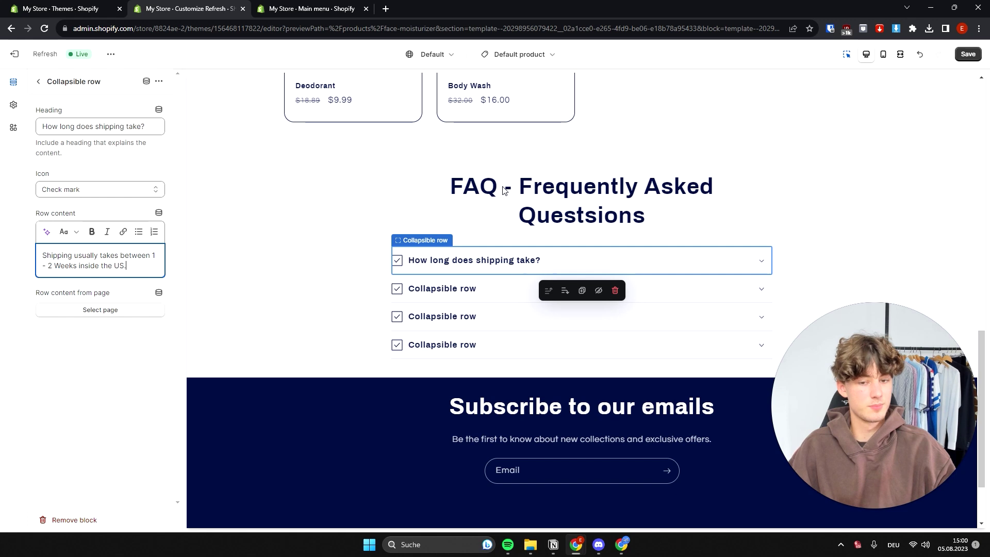
Change the icon of the shipping question row to Truck and return to the section overview.
left_click_drag(77, 176, 46, 174)
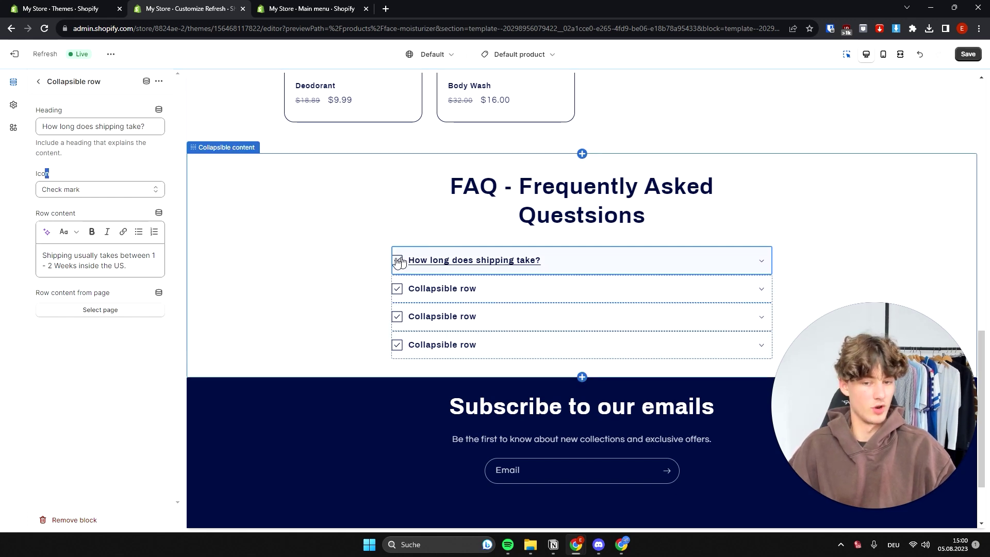
left_click(71, 179)
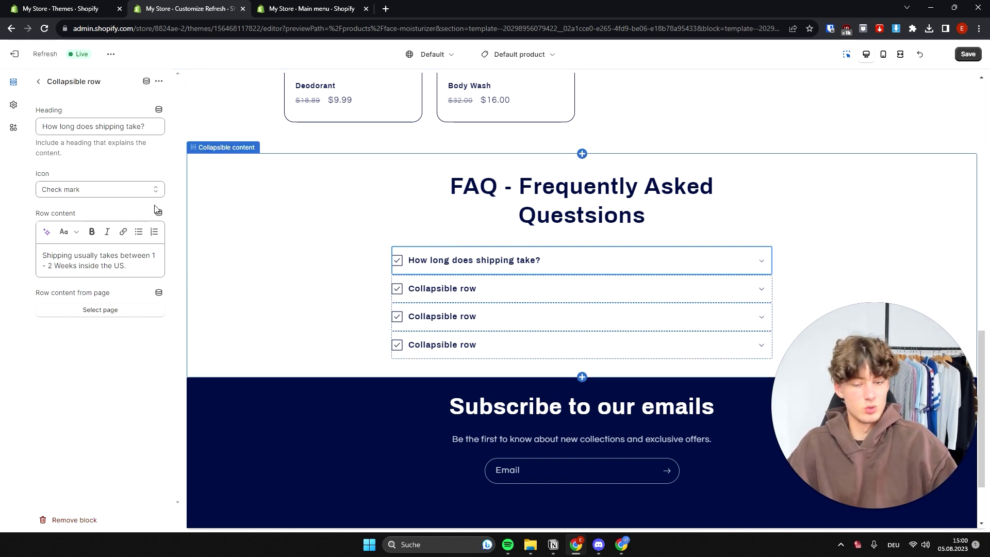
key("space")
key("b")
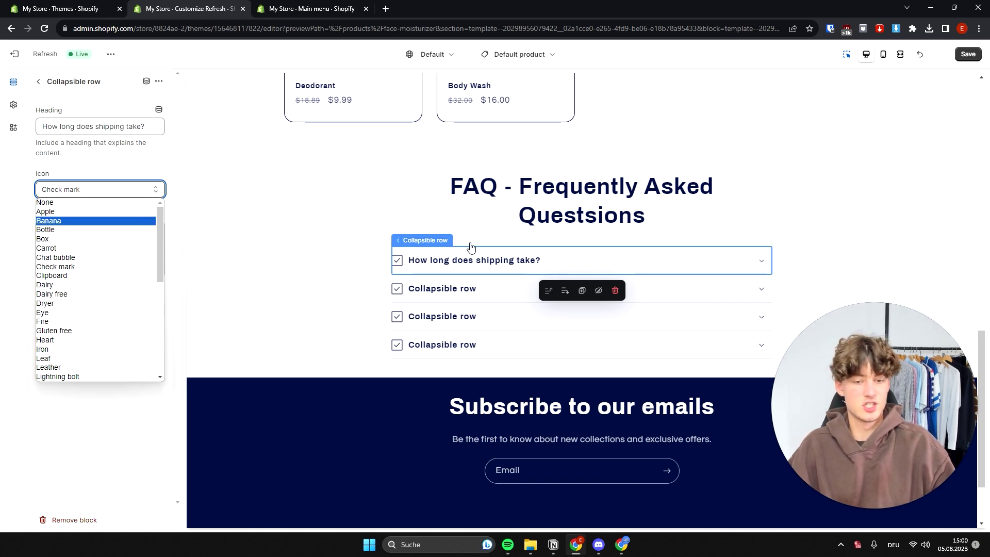
scroll(110, 308, "down", 4)
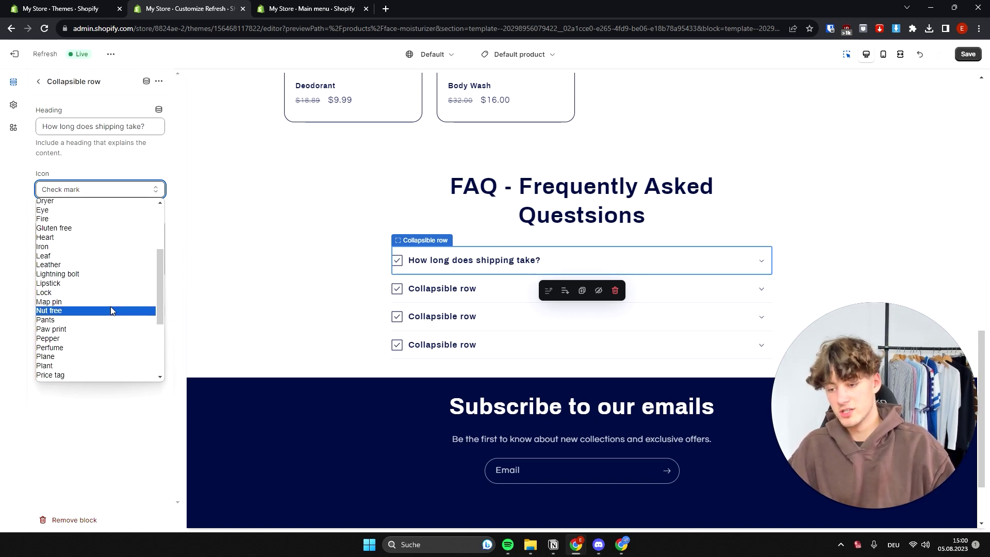
scroll(111, 309, "up", 4)
scroll(126, 260, "down", 8)
scroll(127, 265, "up", 8)
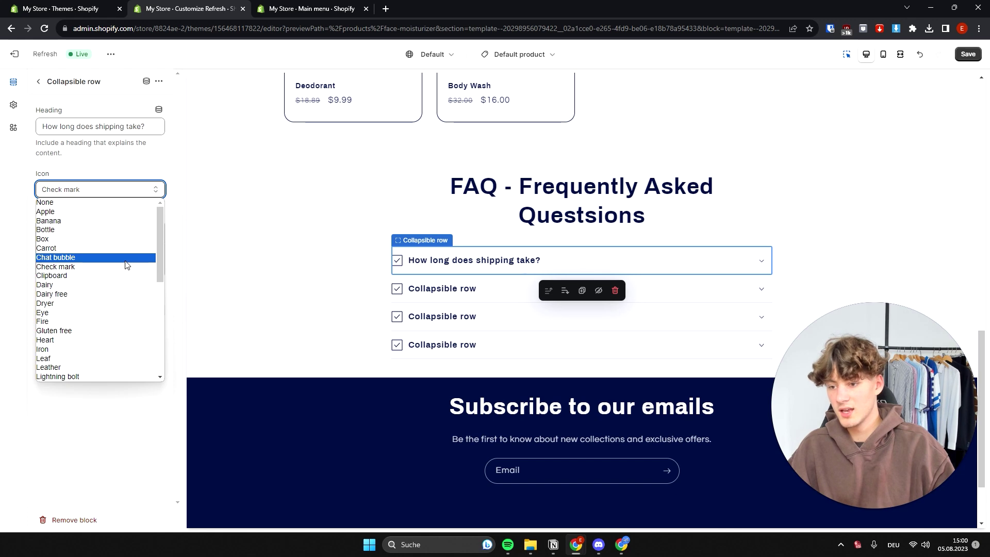
key("t")
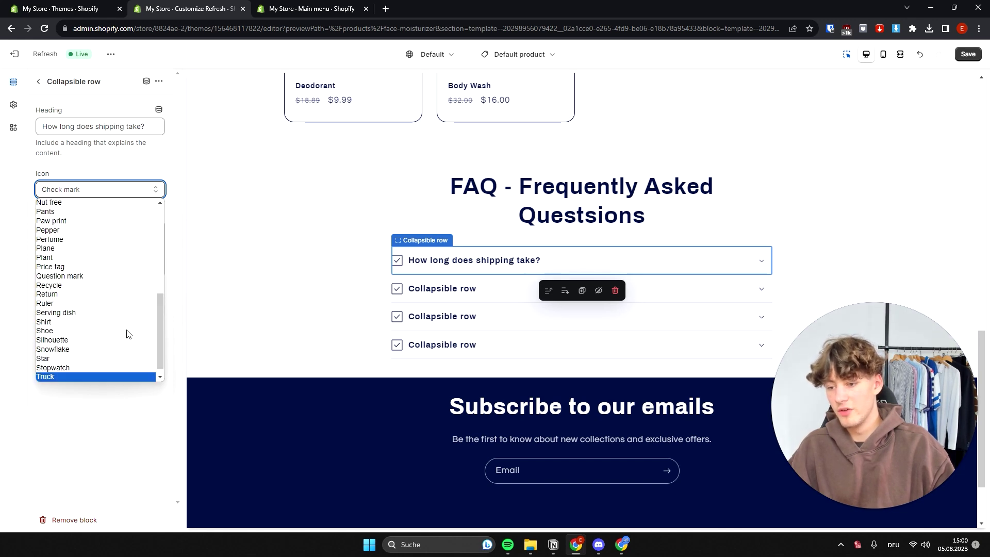
left_click(66, 377)
left_click(383, 273)
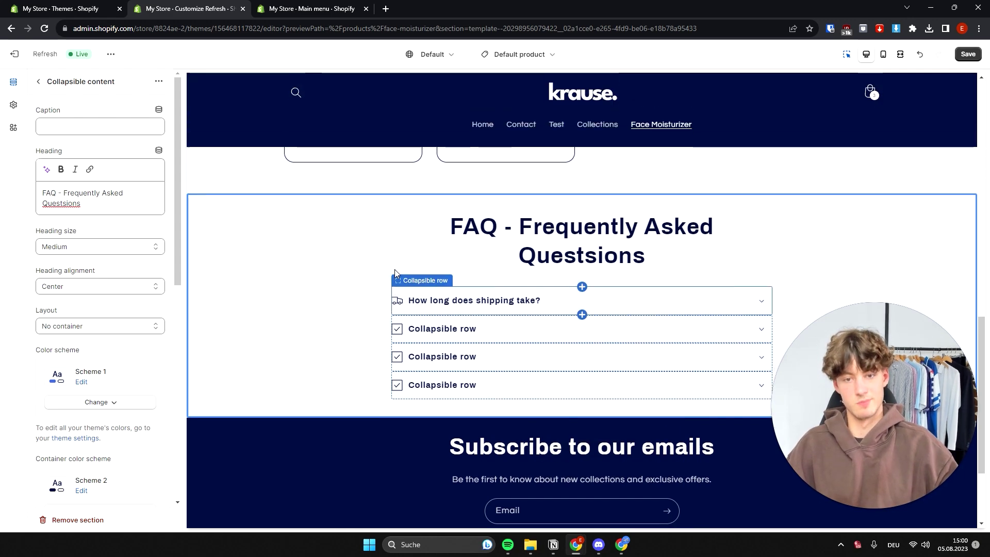
scroll(331, 333, "up", 5)
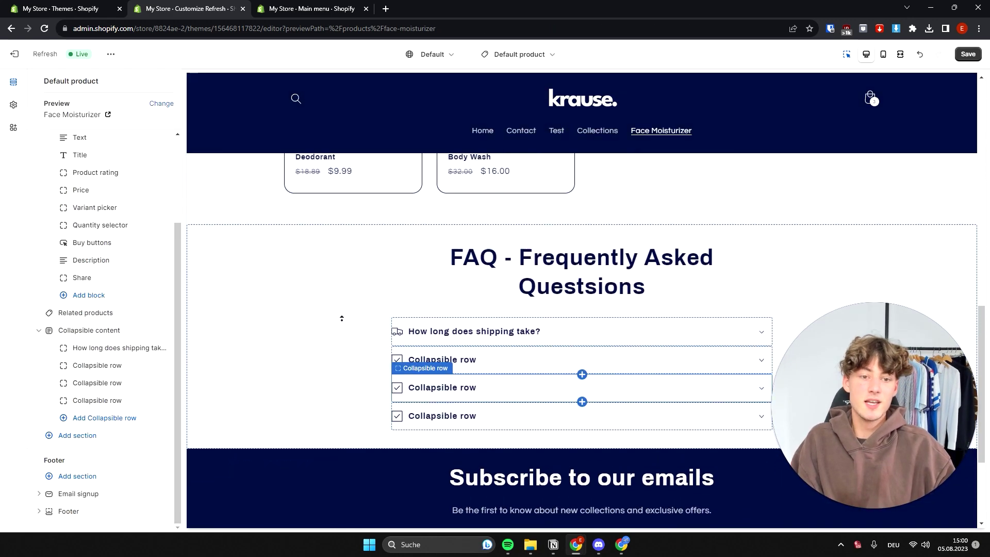